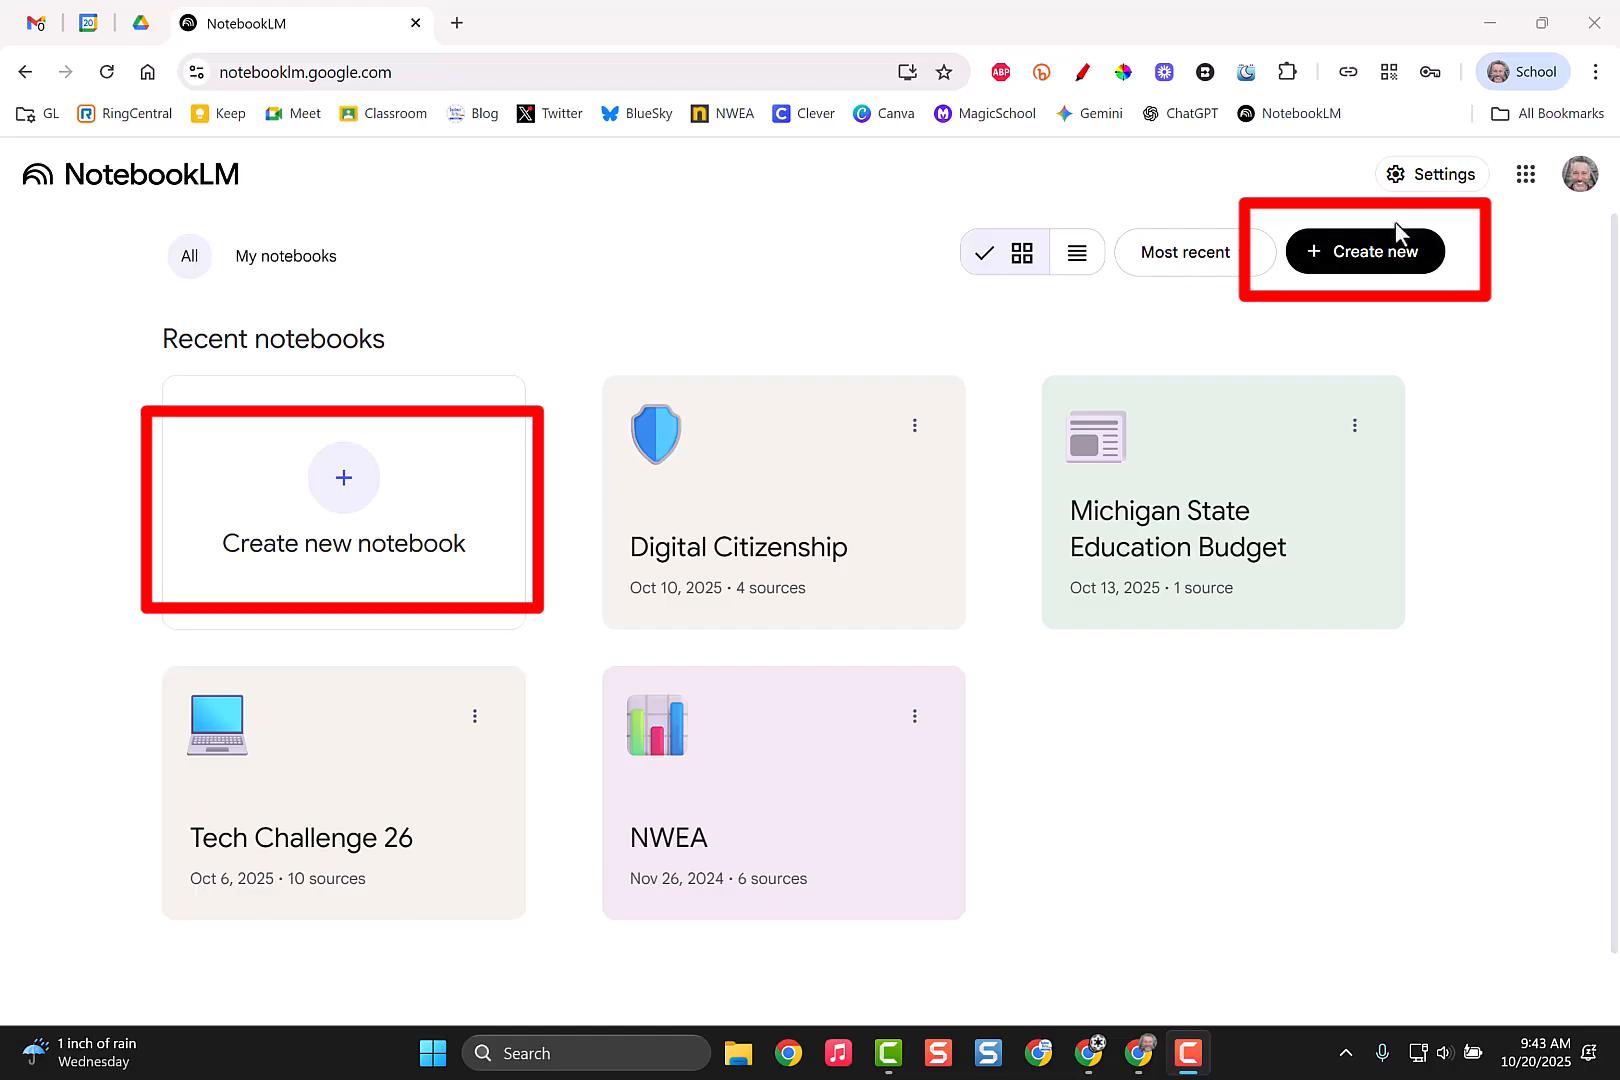
Step: Create a new notebook and browse Google Drive for sources in the CIPA, COPPA, and FERPA folder under Tech Stuff
left_click(1356, 264)
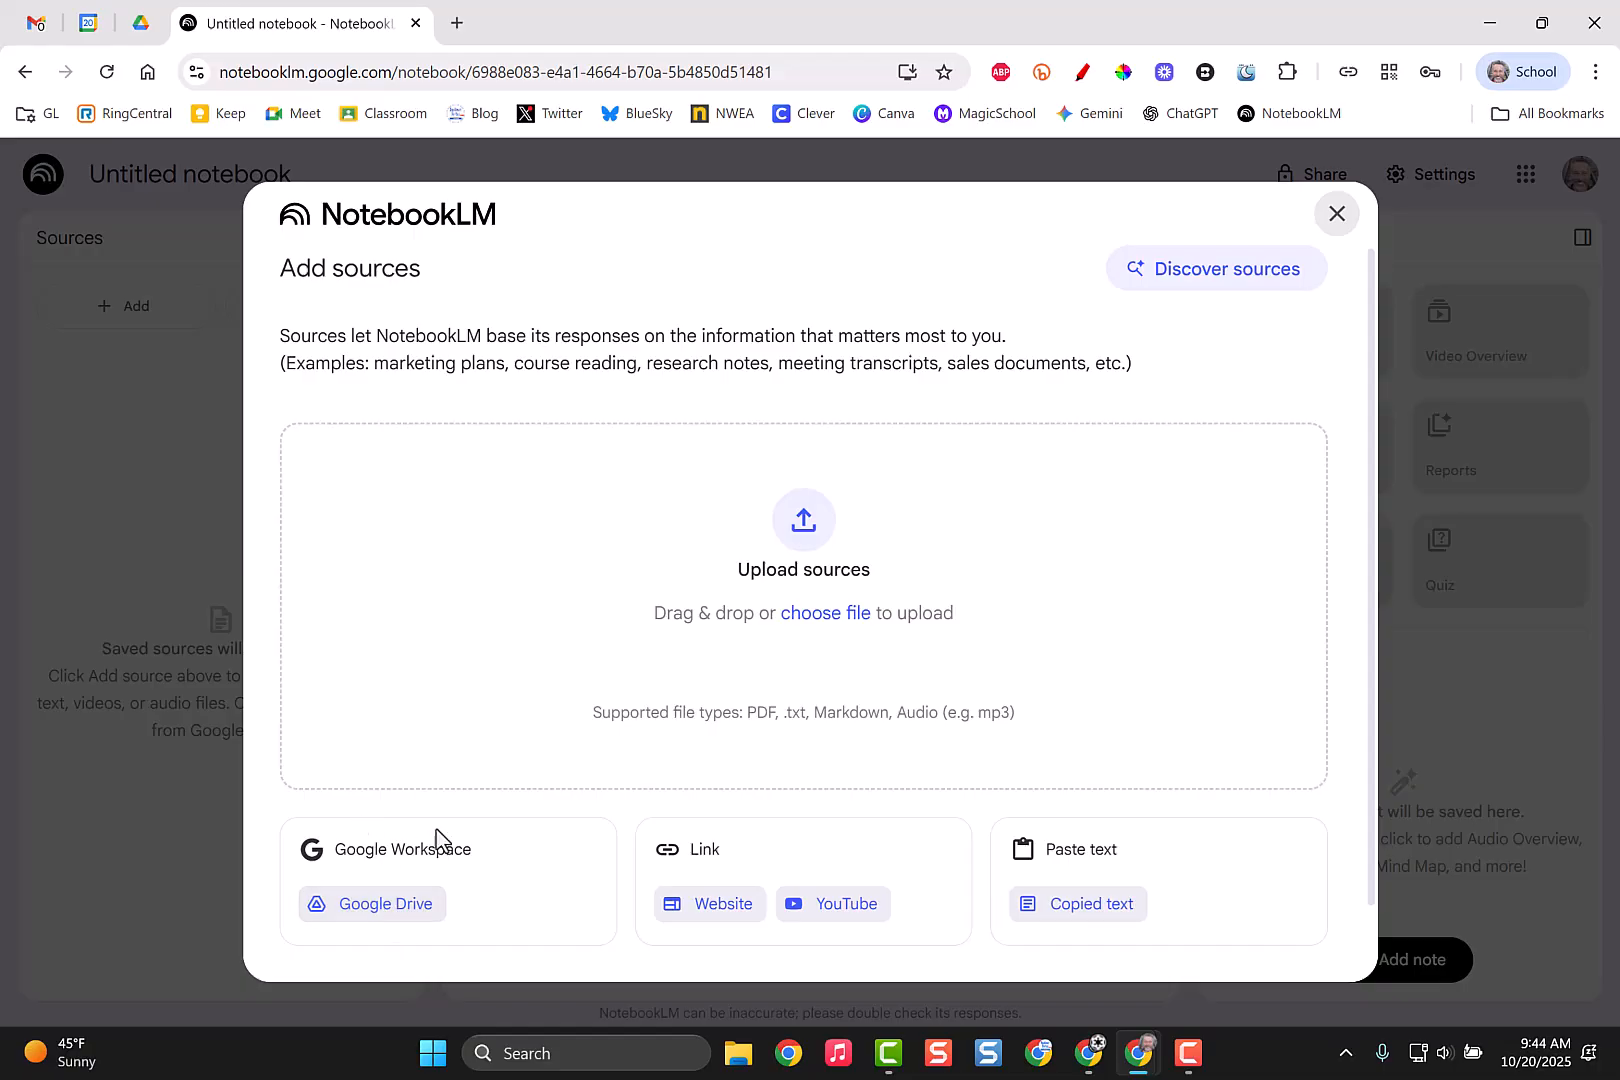
left_click(398, 926)
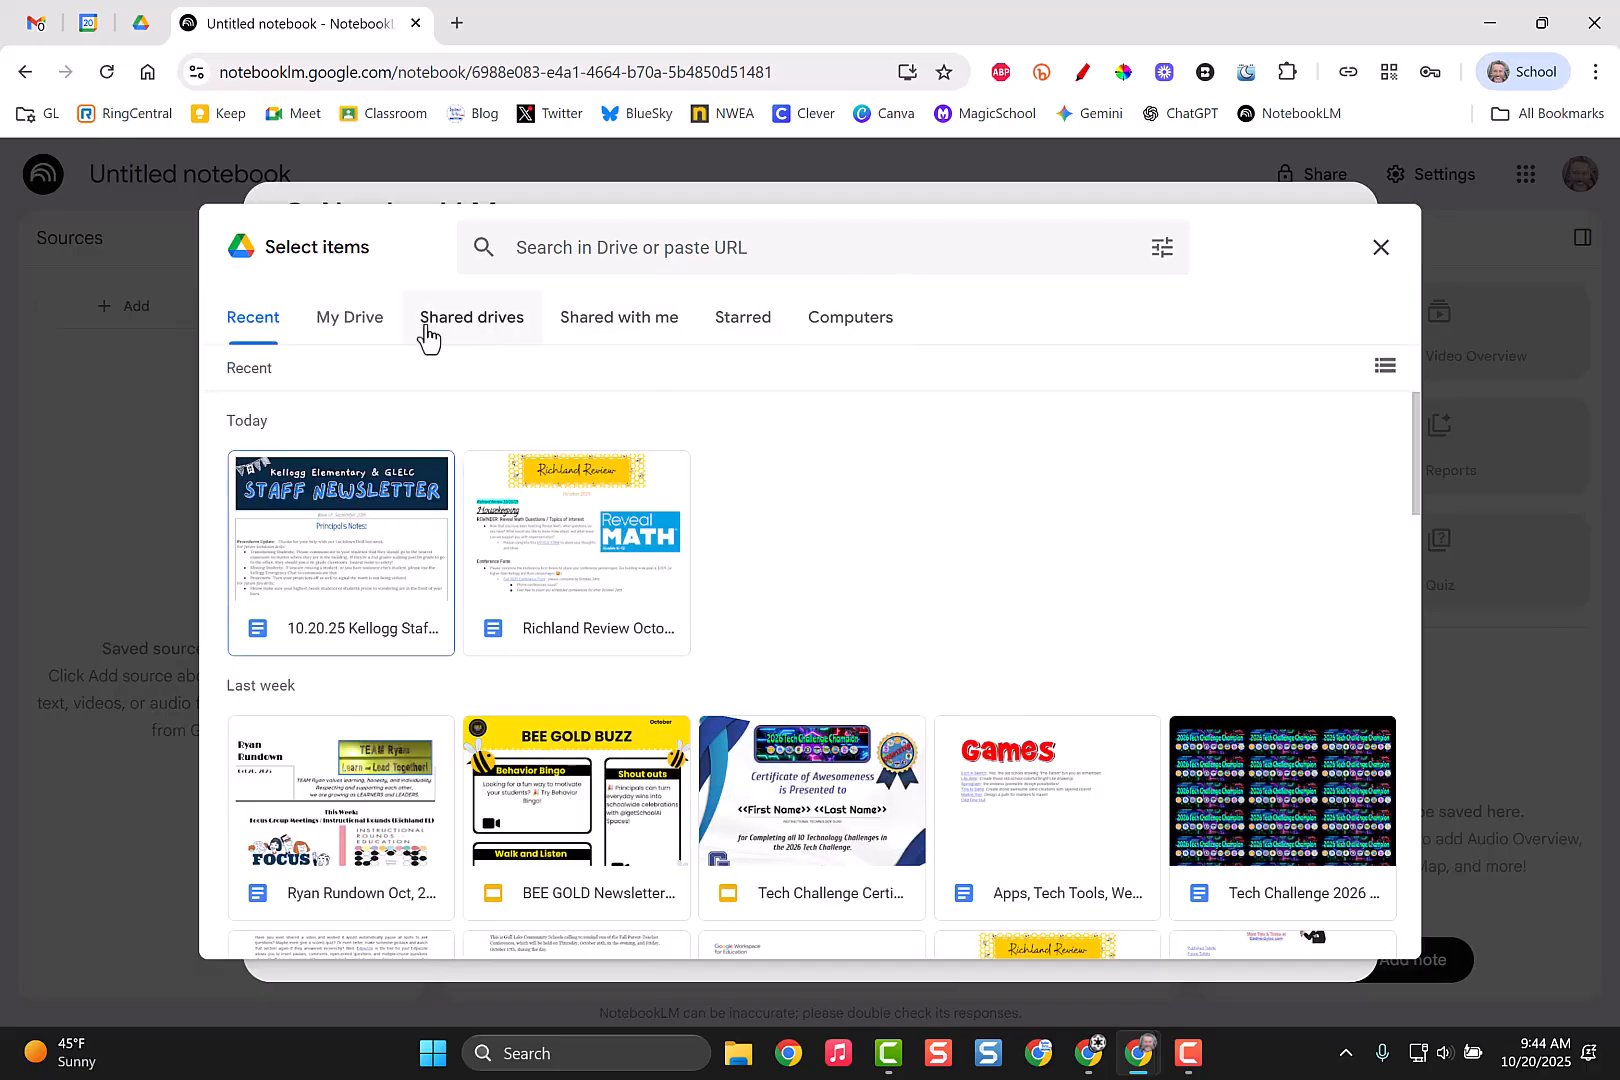
left_click(360, 330)
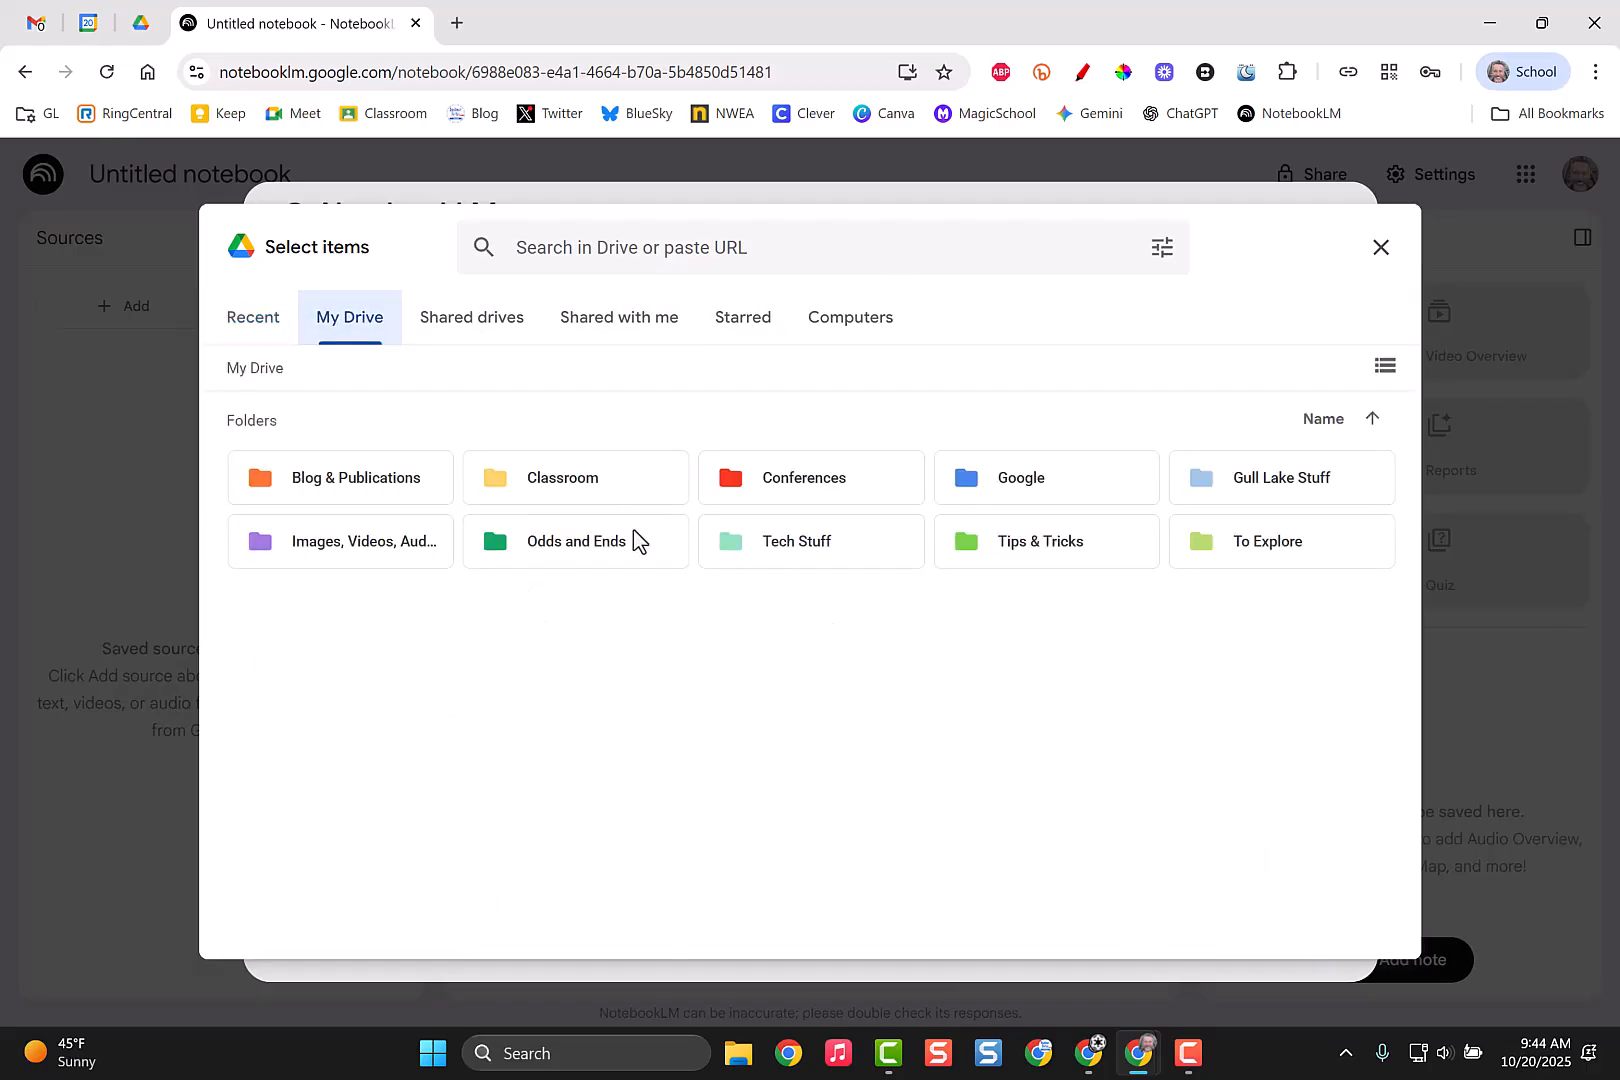
double_click(770, 552)
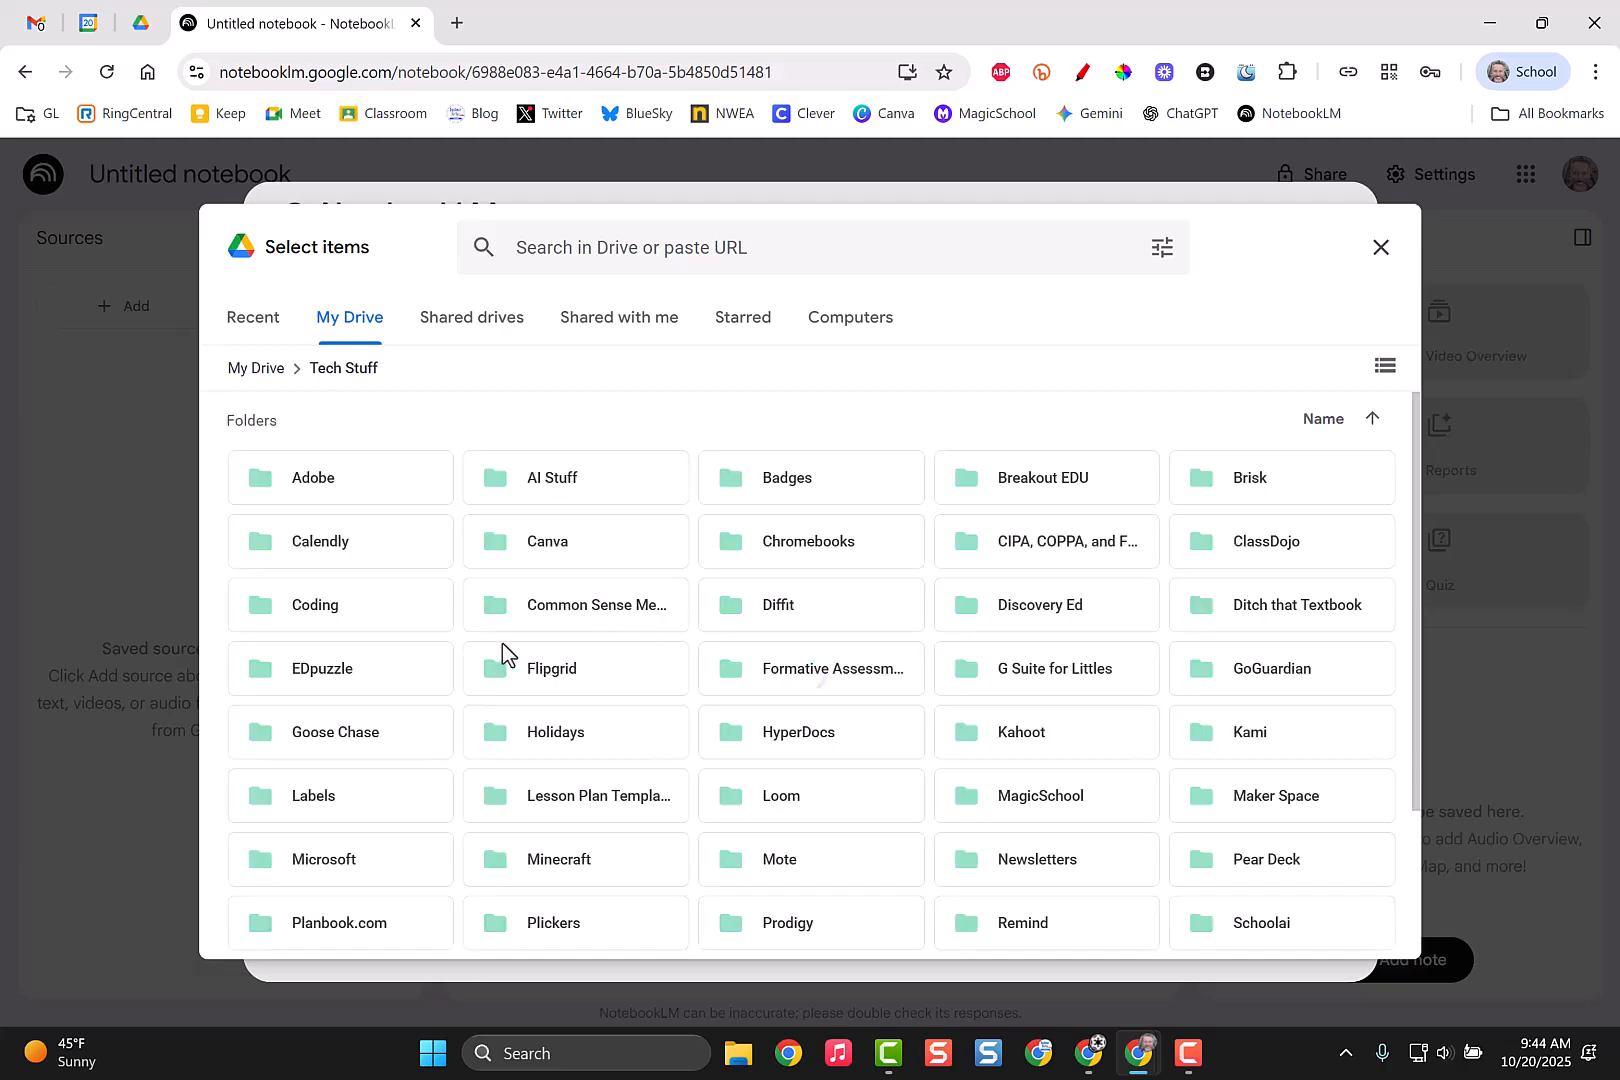
double_click(1071, 548)
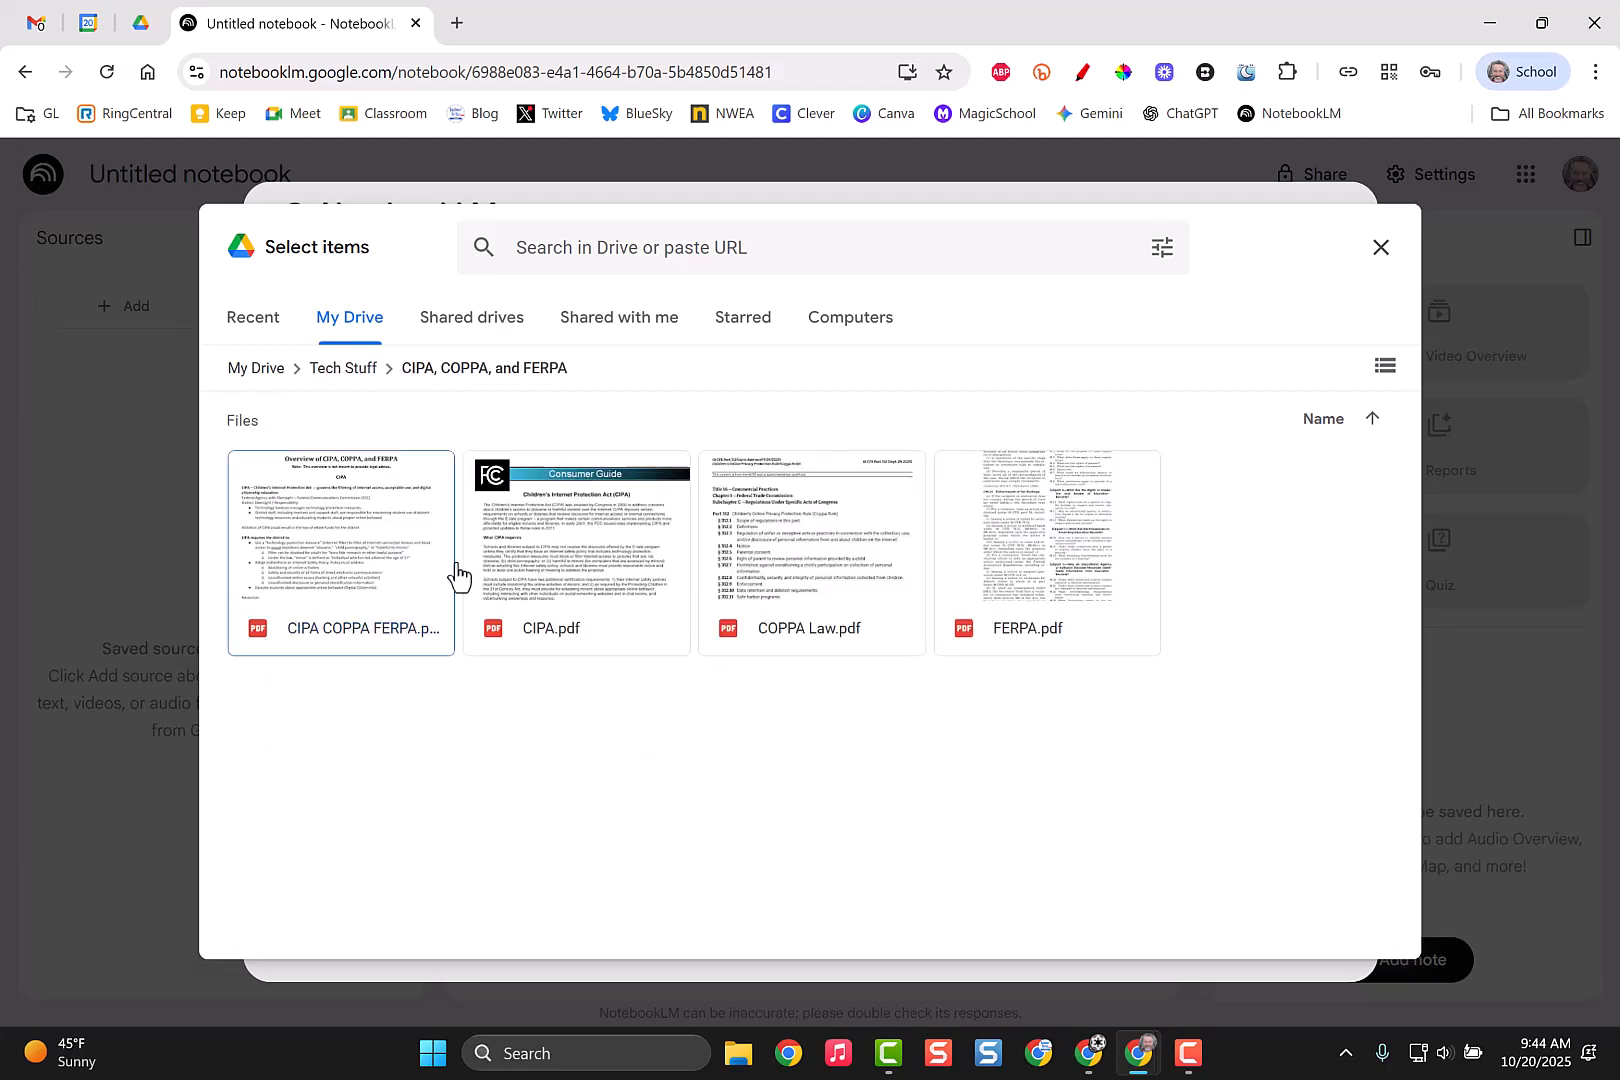
Step: Insert CIPA.pdf, COPPA Law.pdf, FERPA.pdf and the CIPA COPPA FERPA PDF as the notebook's sources
left_click(542, 563)
left_click(766, 590)
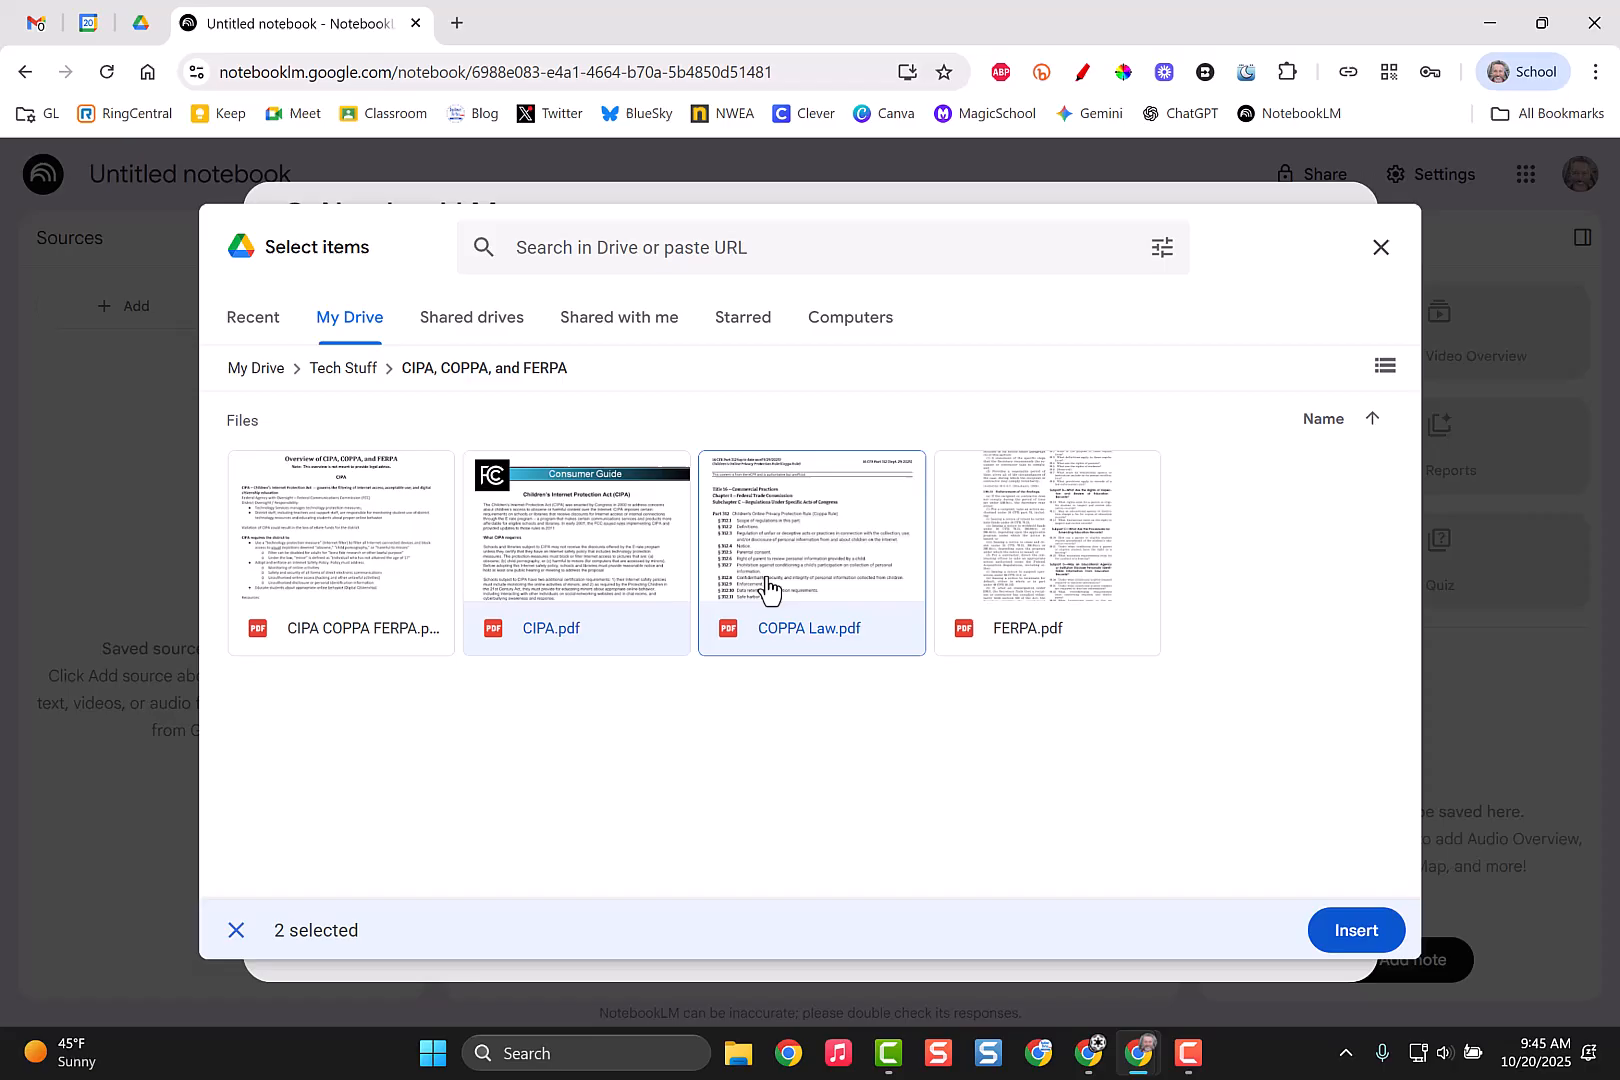
left_click(1040, 580)
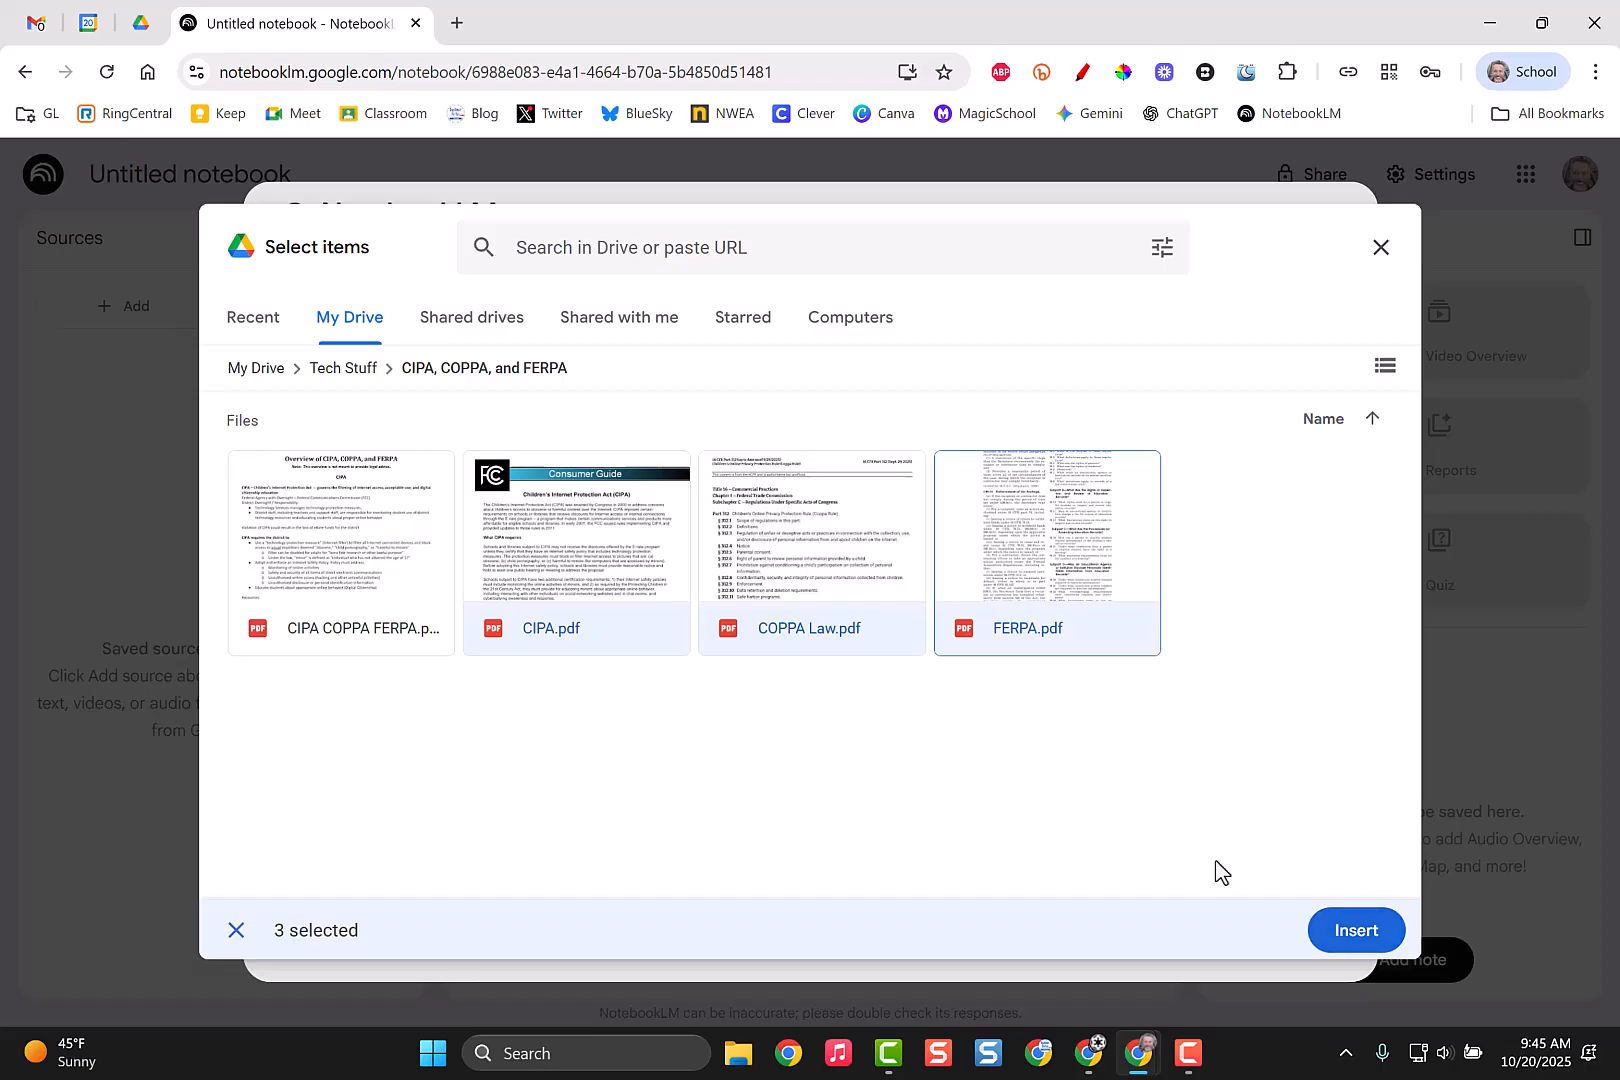
left_click(379, 602)
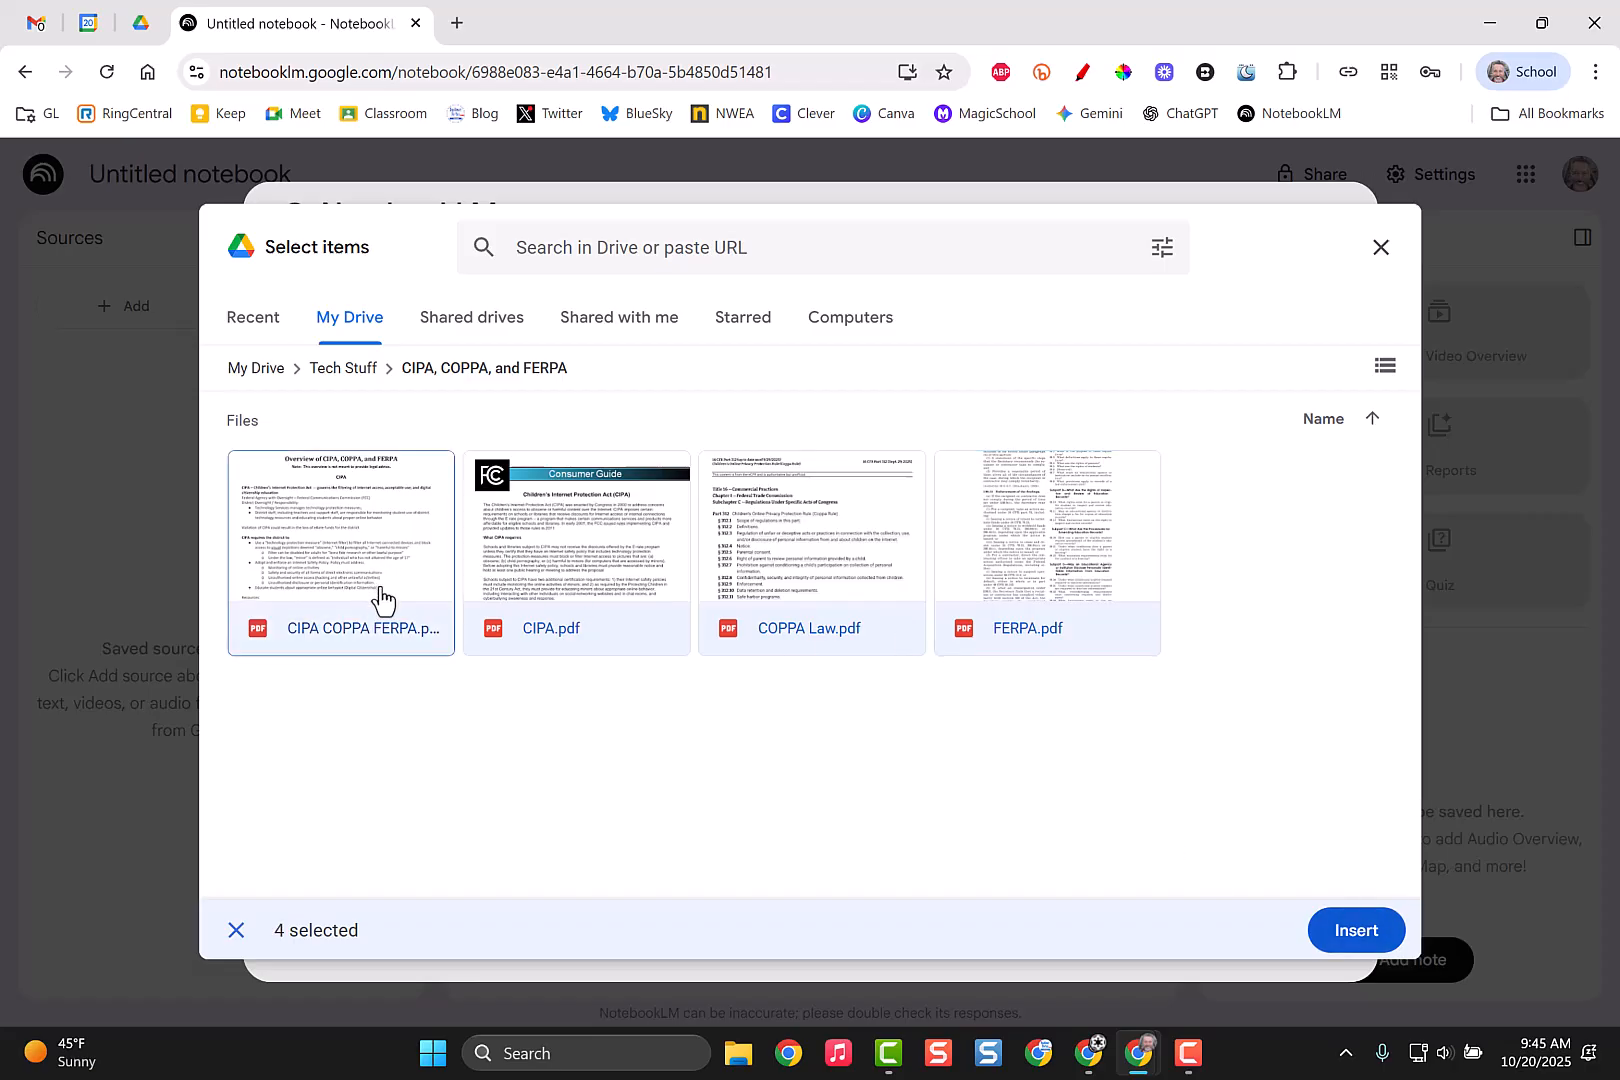
left_click(1370, 935)
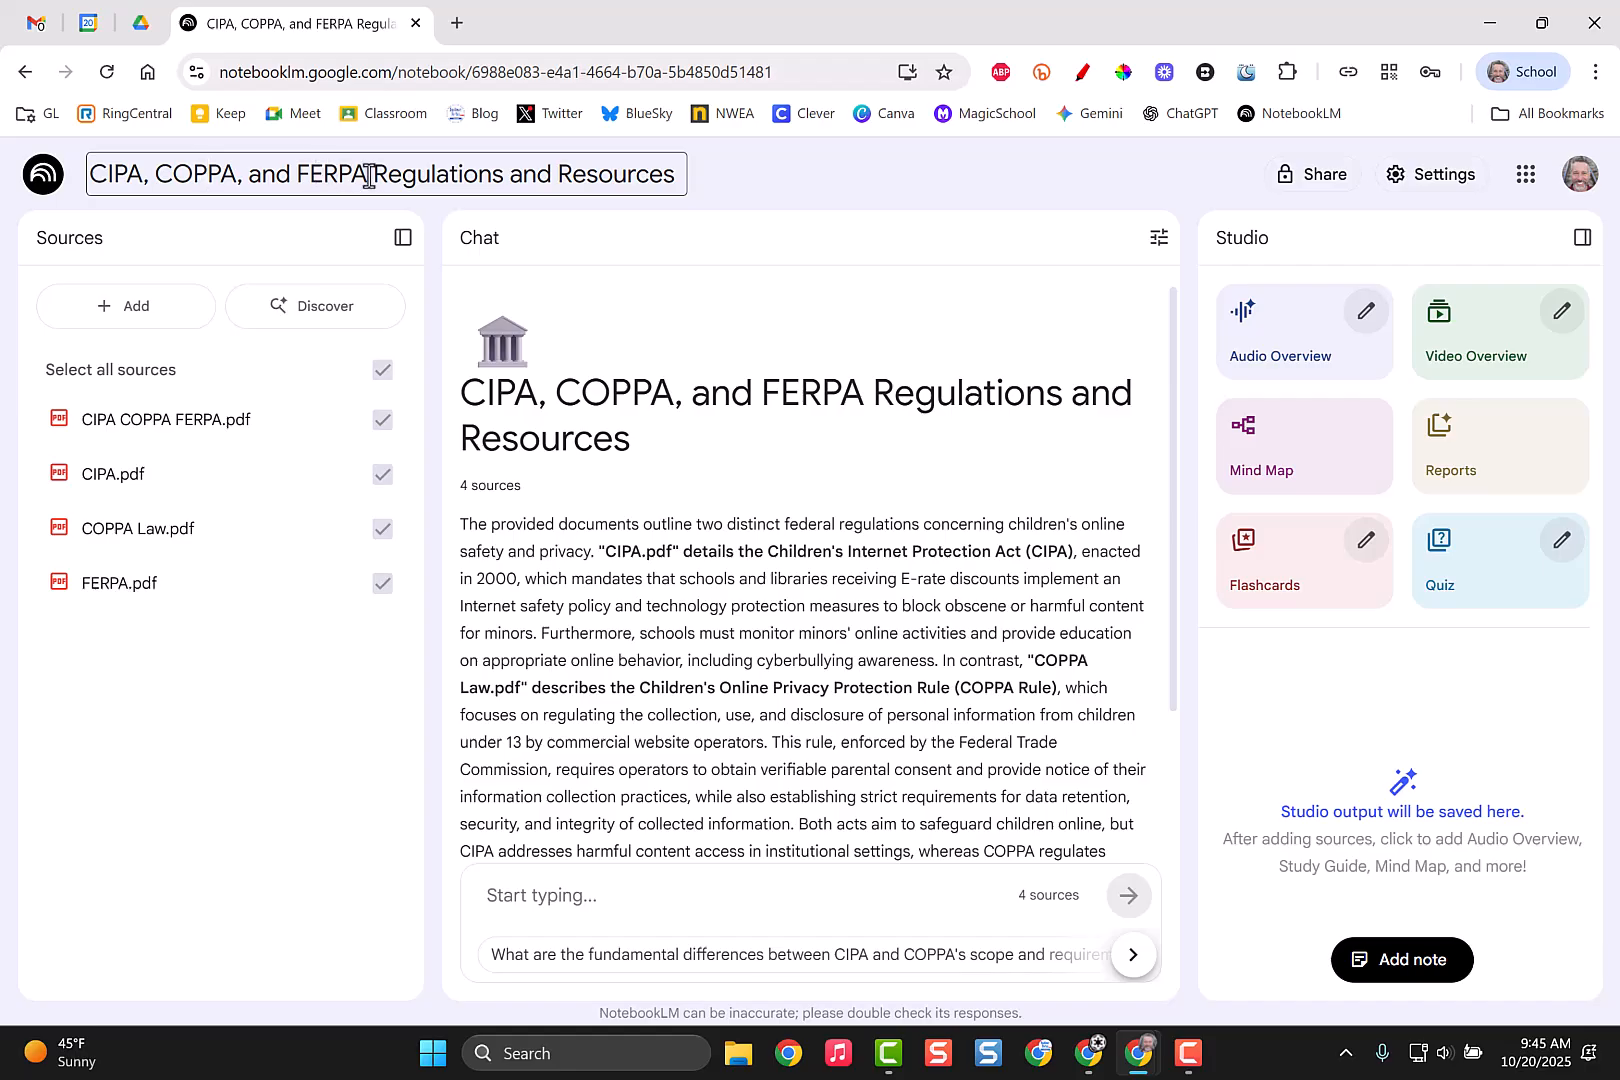
Step: Shorten the notebook title to "CIPA, COPPA, and FERPA"
left_click_drag(388, 172, 680, 176)
key("BackSpace")
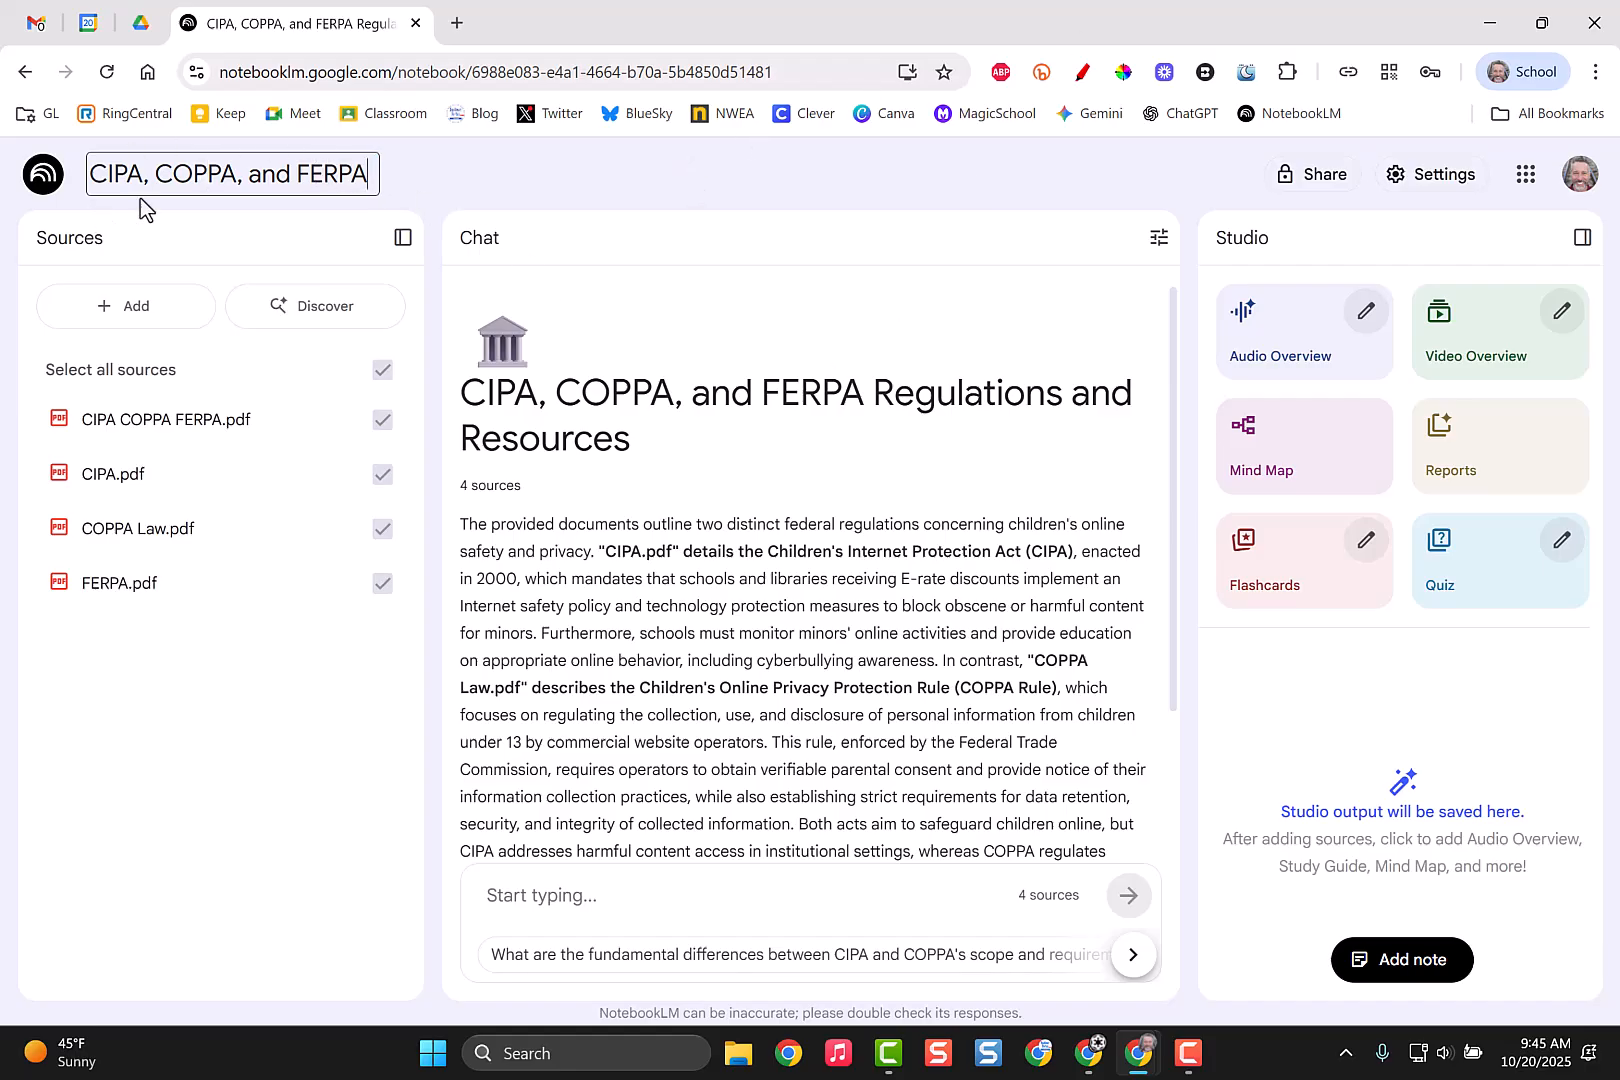
left_click(725, 750)
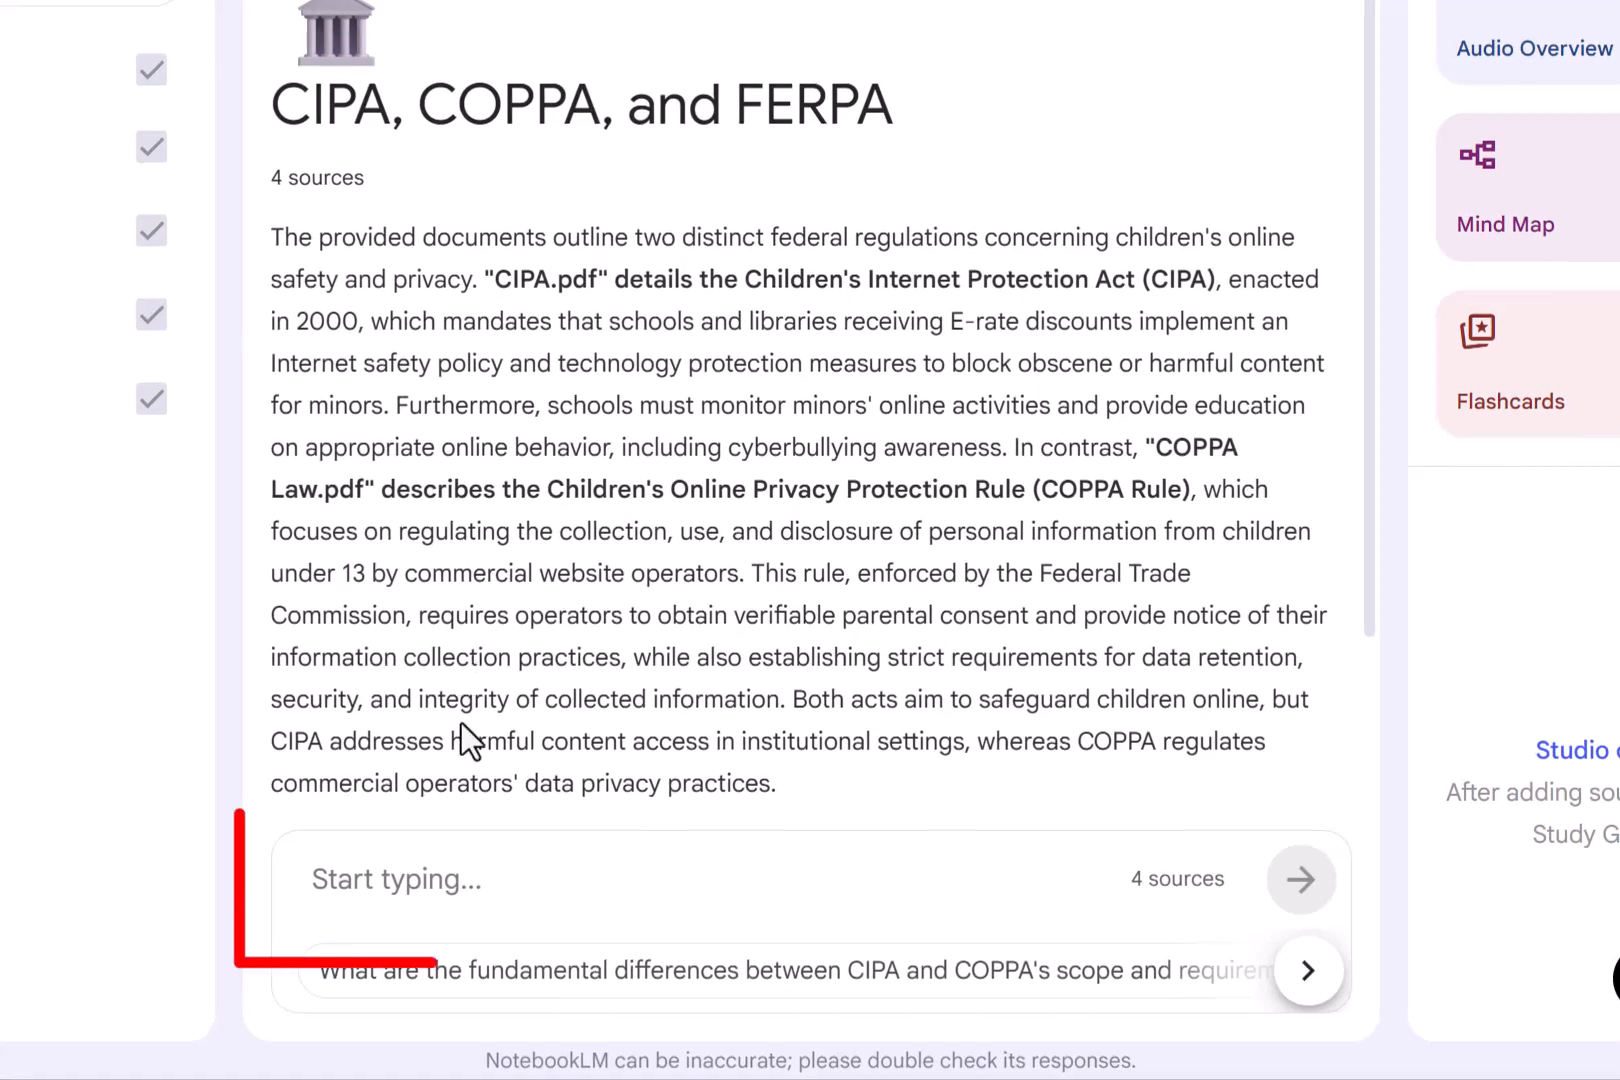
Step: Send the chat prompt "Give me an overview" for the notebook's sources
left_click(349, 888)
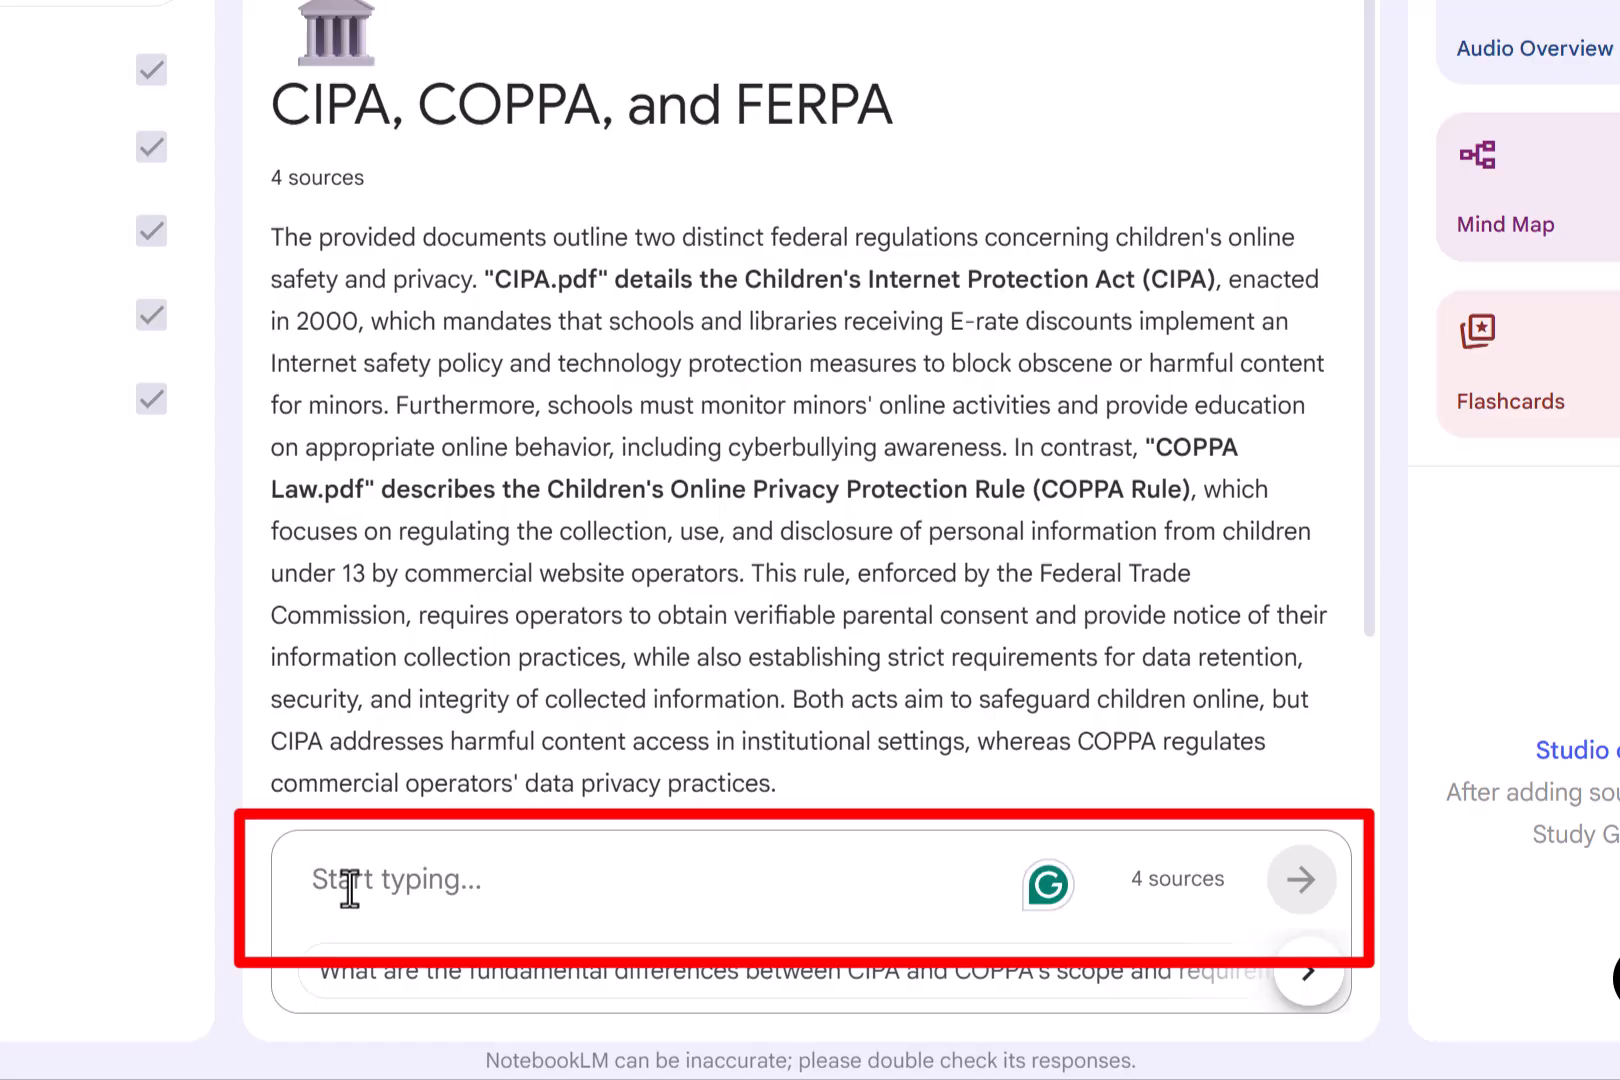
type("Give me an over")
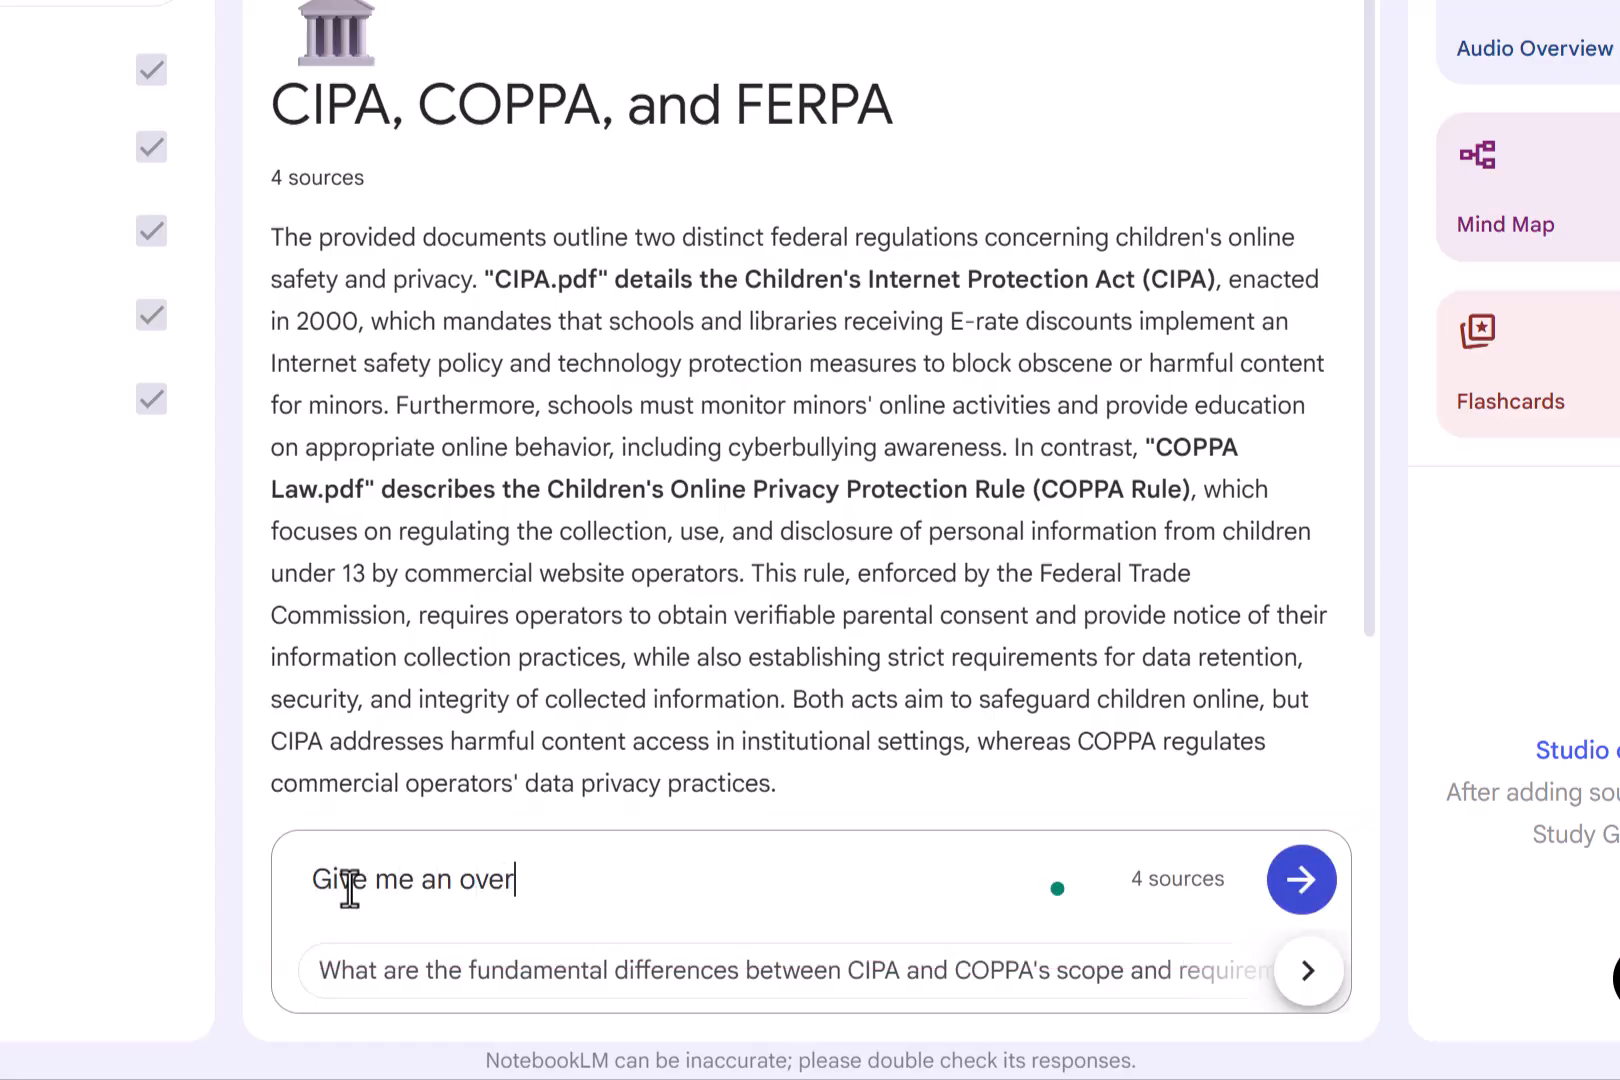
type("view")
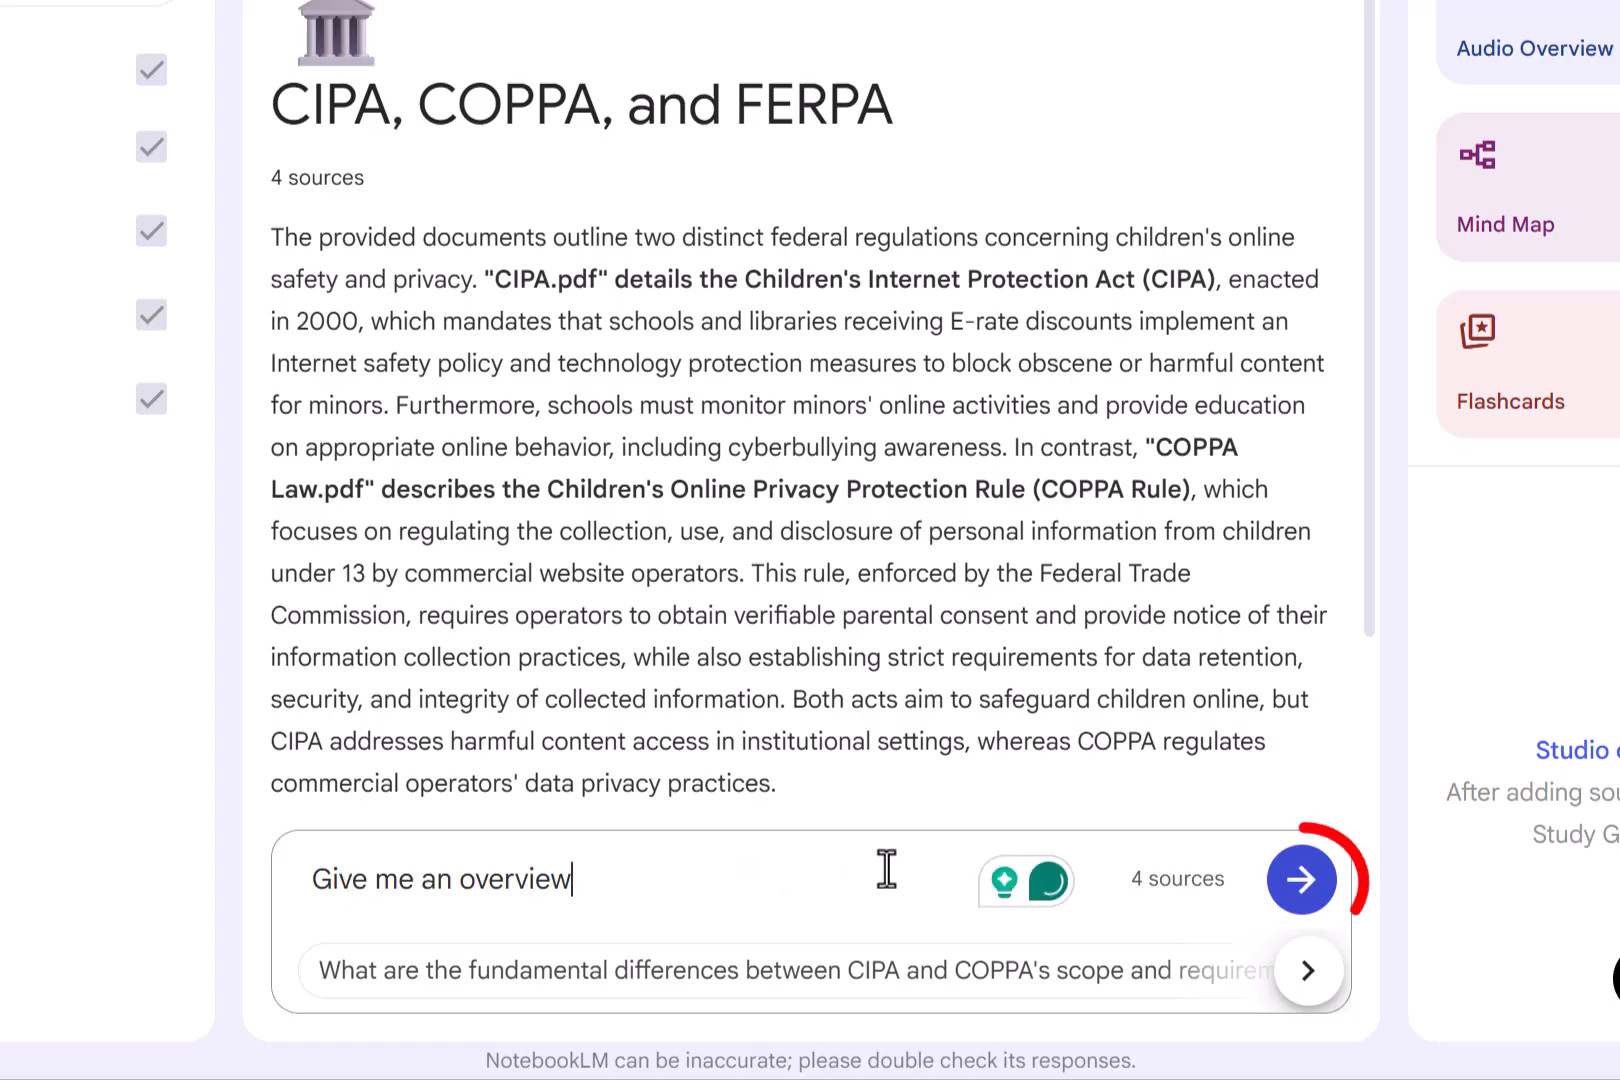
left_click(1307, 885)
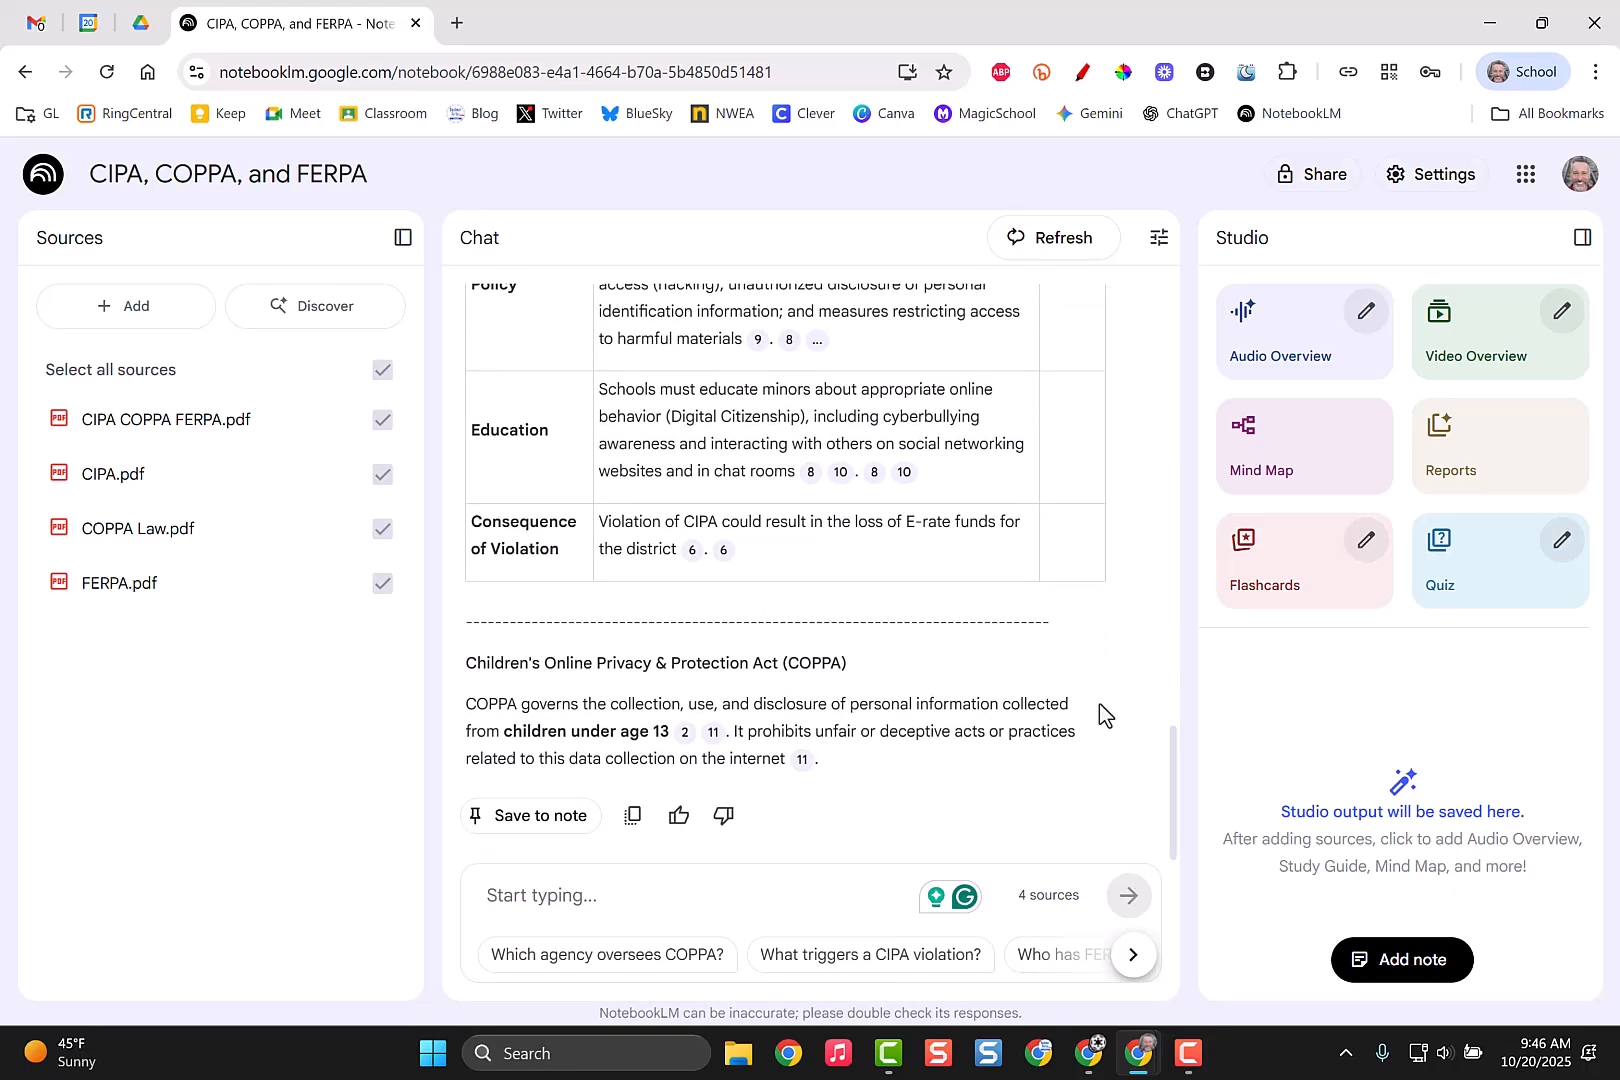
Step: Read through the generated chat overview, examining its CIPA, COPPA and FERPA sections to the end
scroll(1099, 702, "up", 15)
scroll(992, 612, "down", 6)
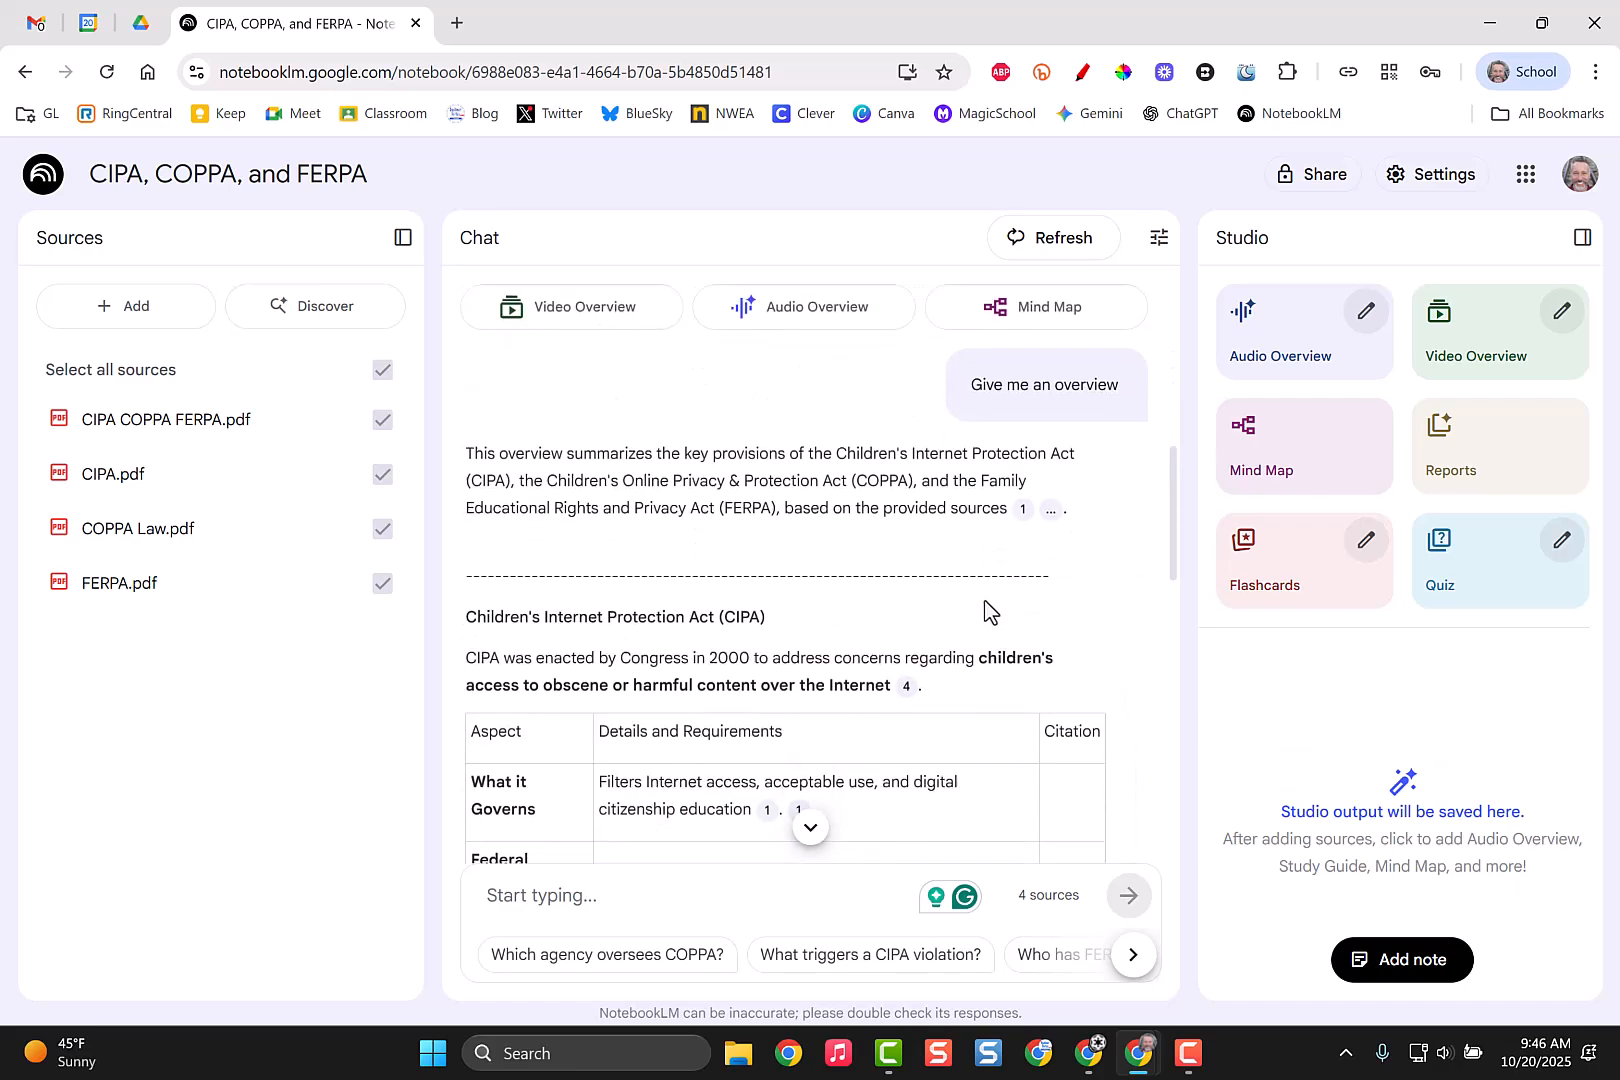
scroll(985, 610, "down", 4)
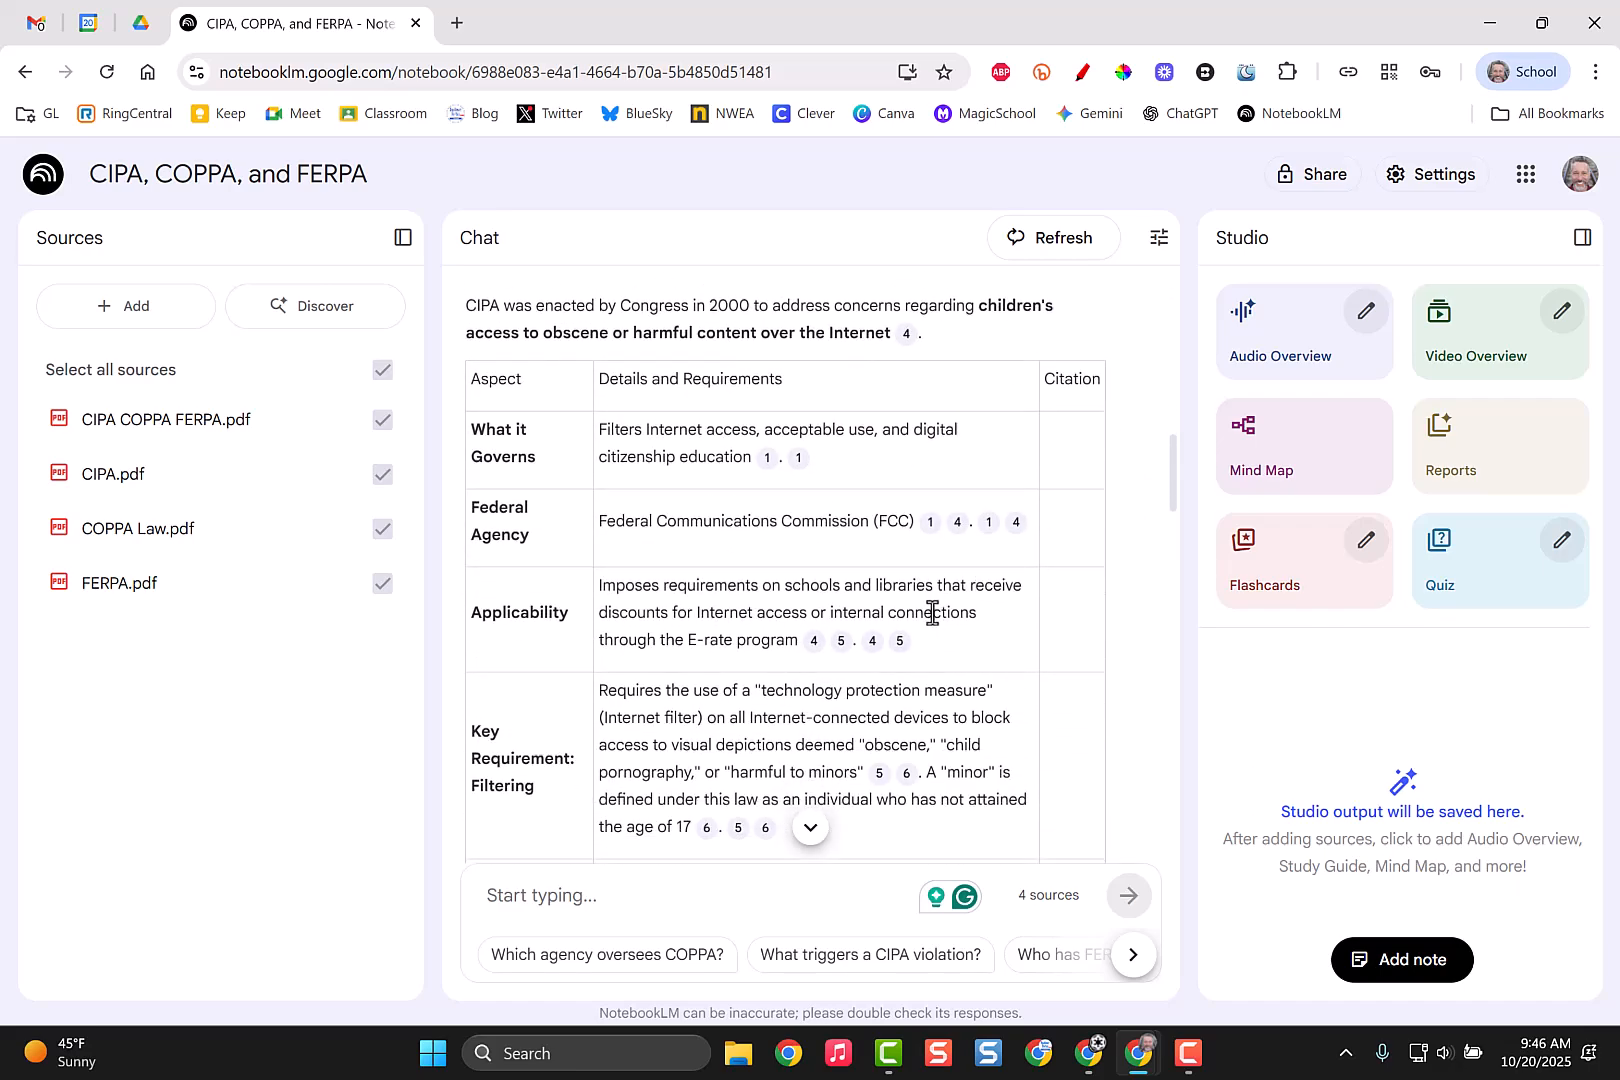
scroll(932, 612, "down", 15)
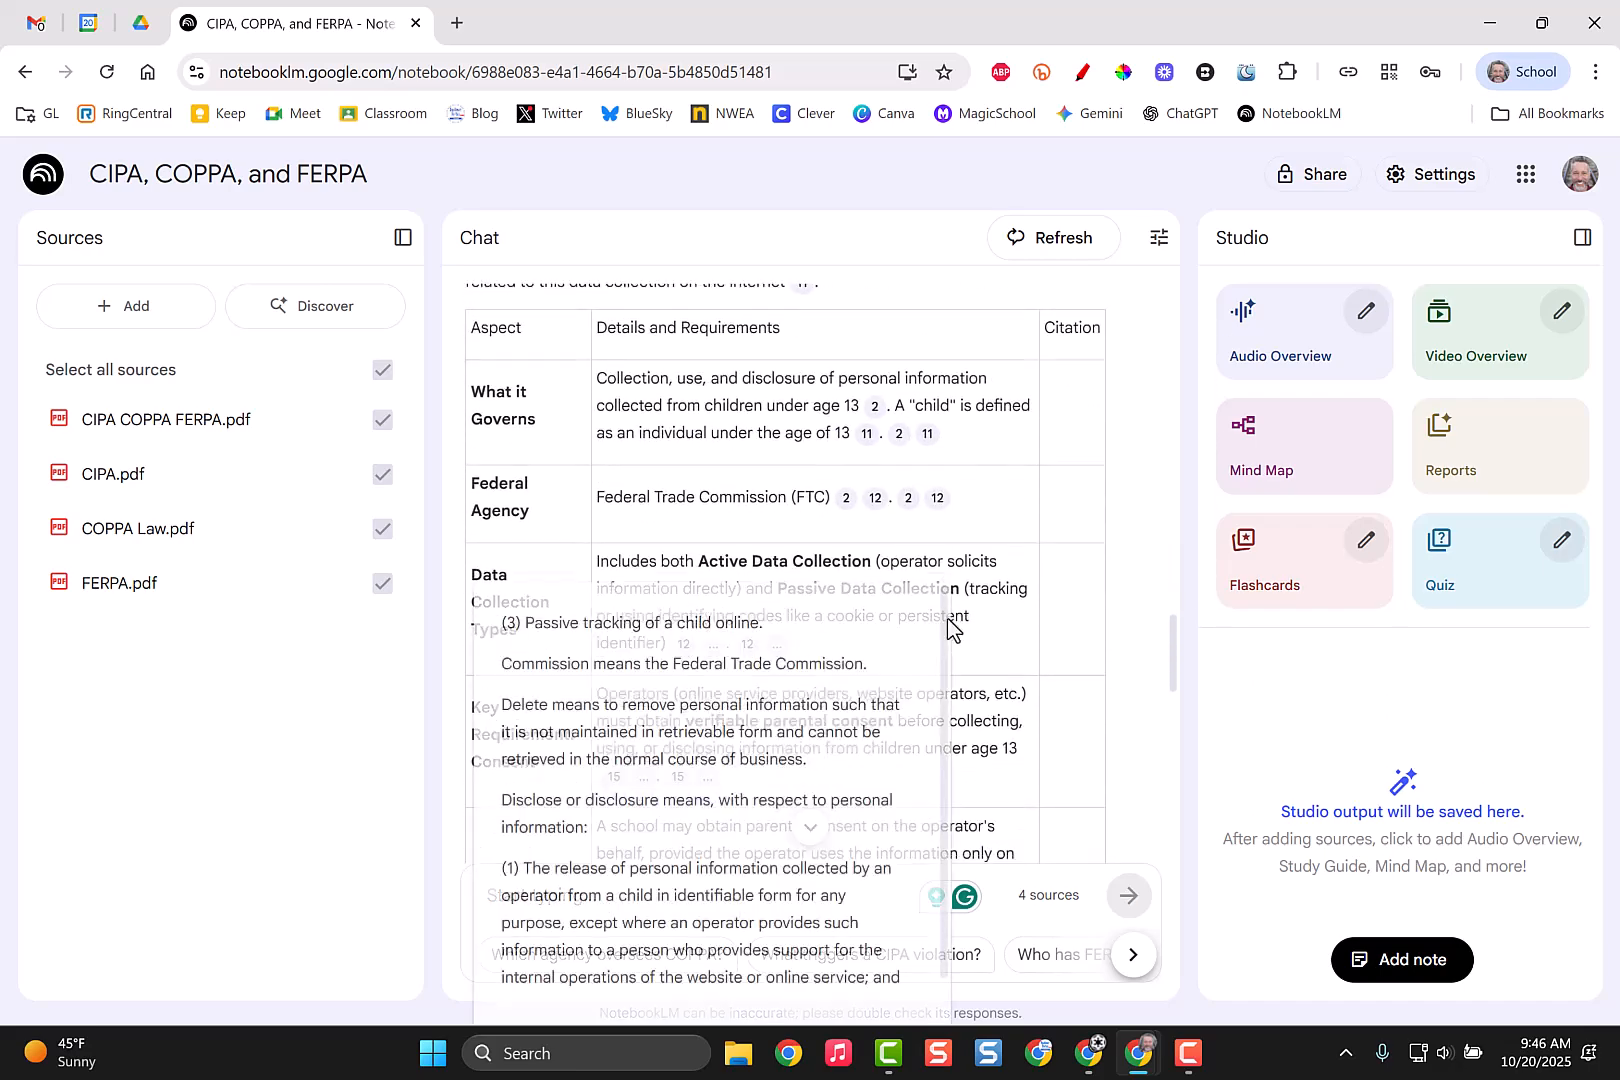
scroll(948, 626, "down", 10)
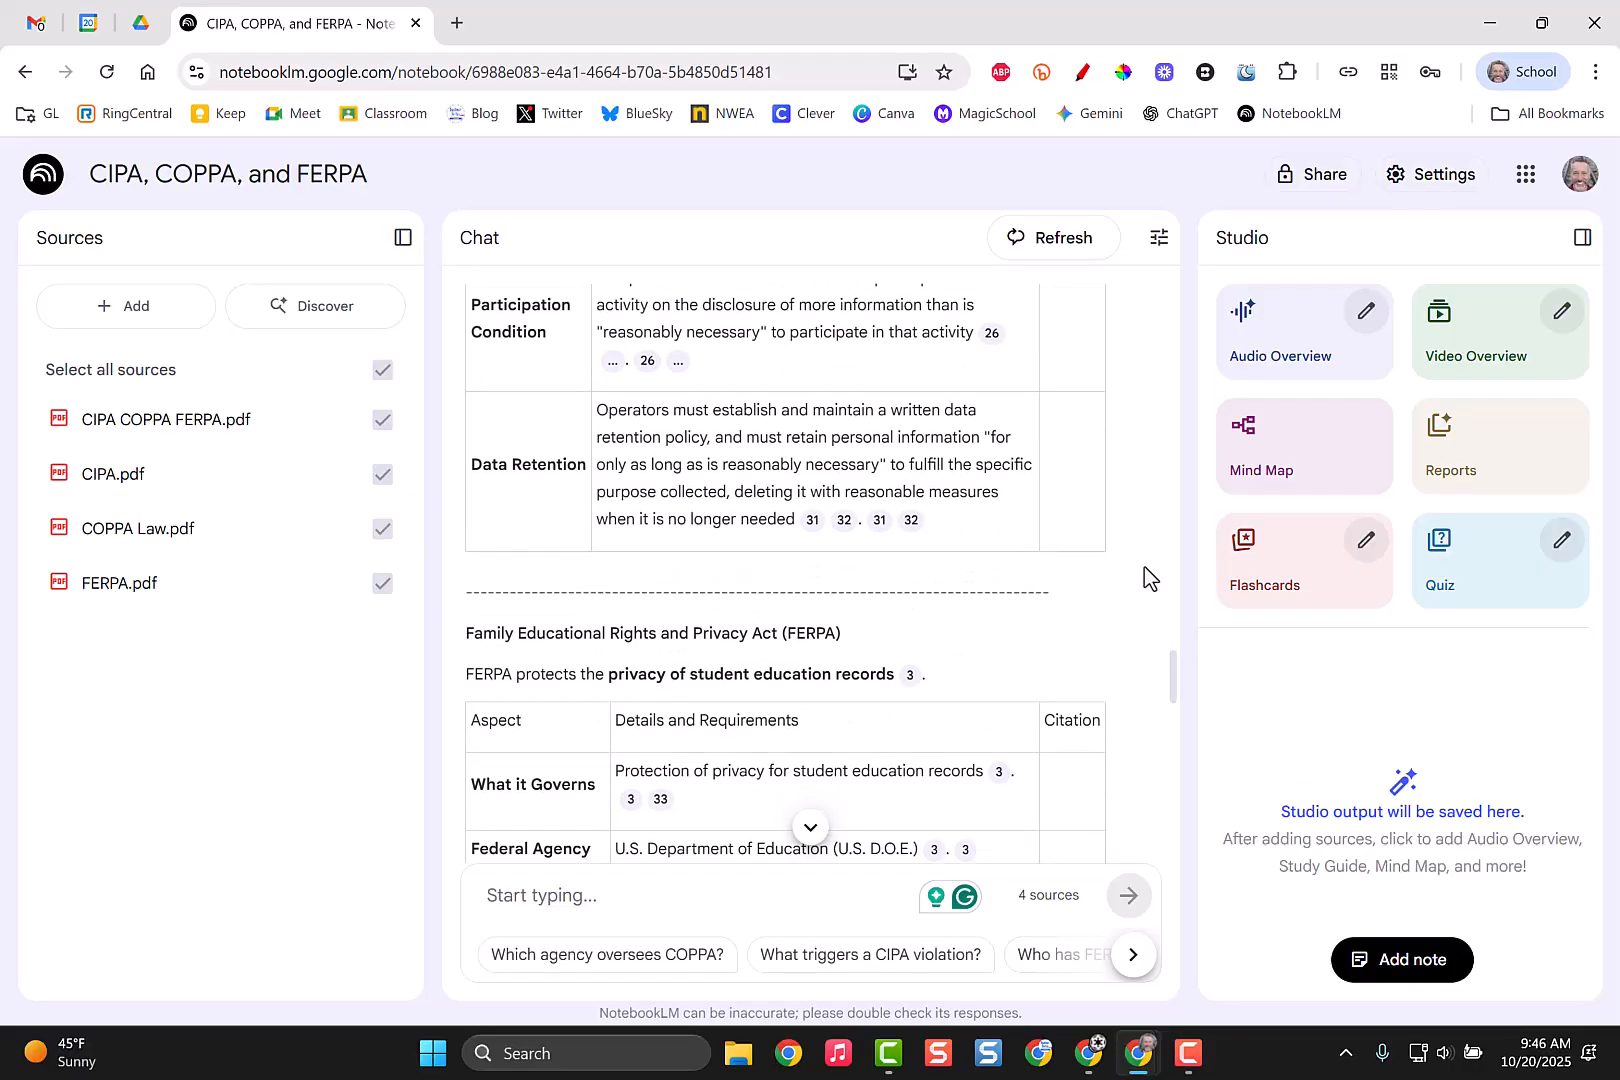
scroll(1144, 566, "down", 3)
scroll(1148, 578, "down", 8)
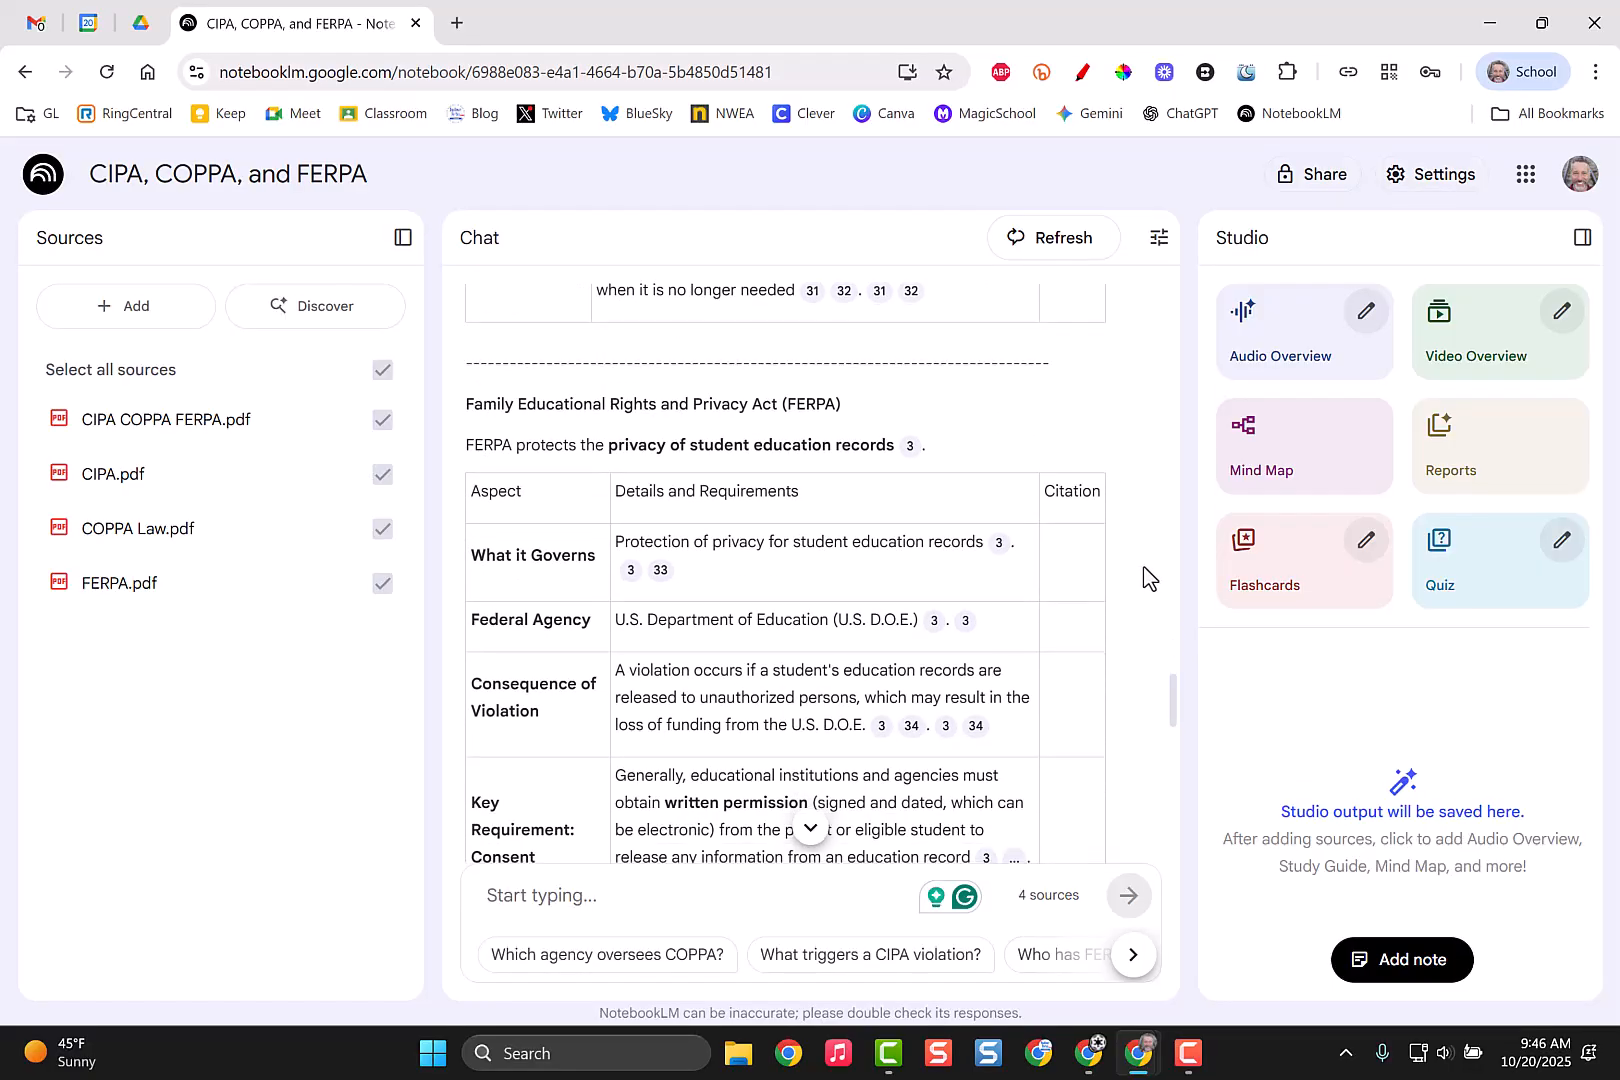
scroll(1143, 582, "down", 10)
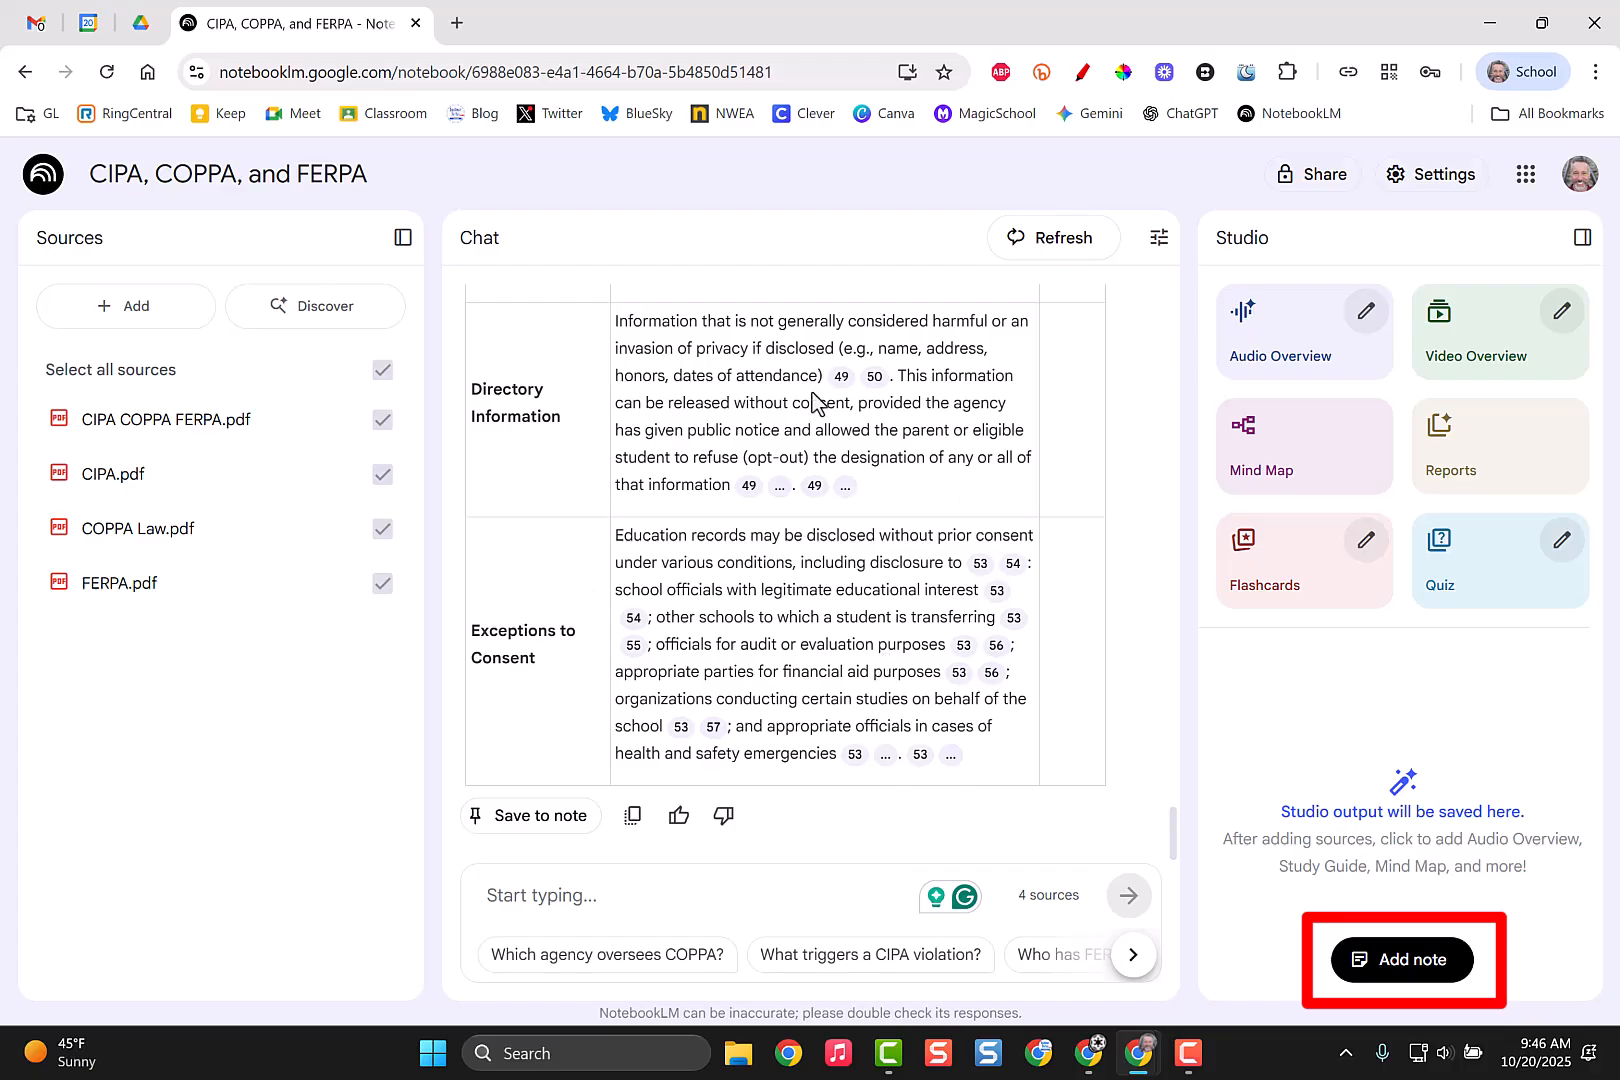
Step: Add a blank note to the notebook and return to the Studio overview
left_click(1408, 966)
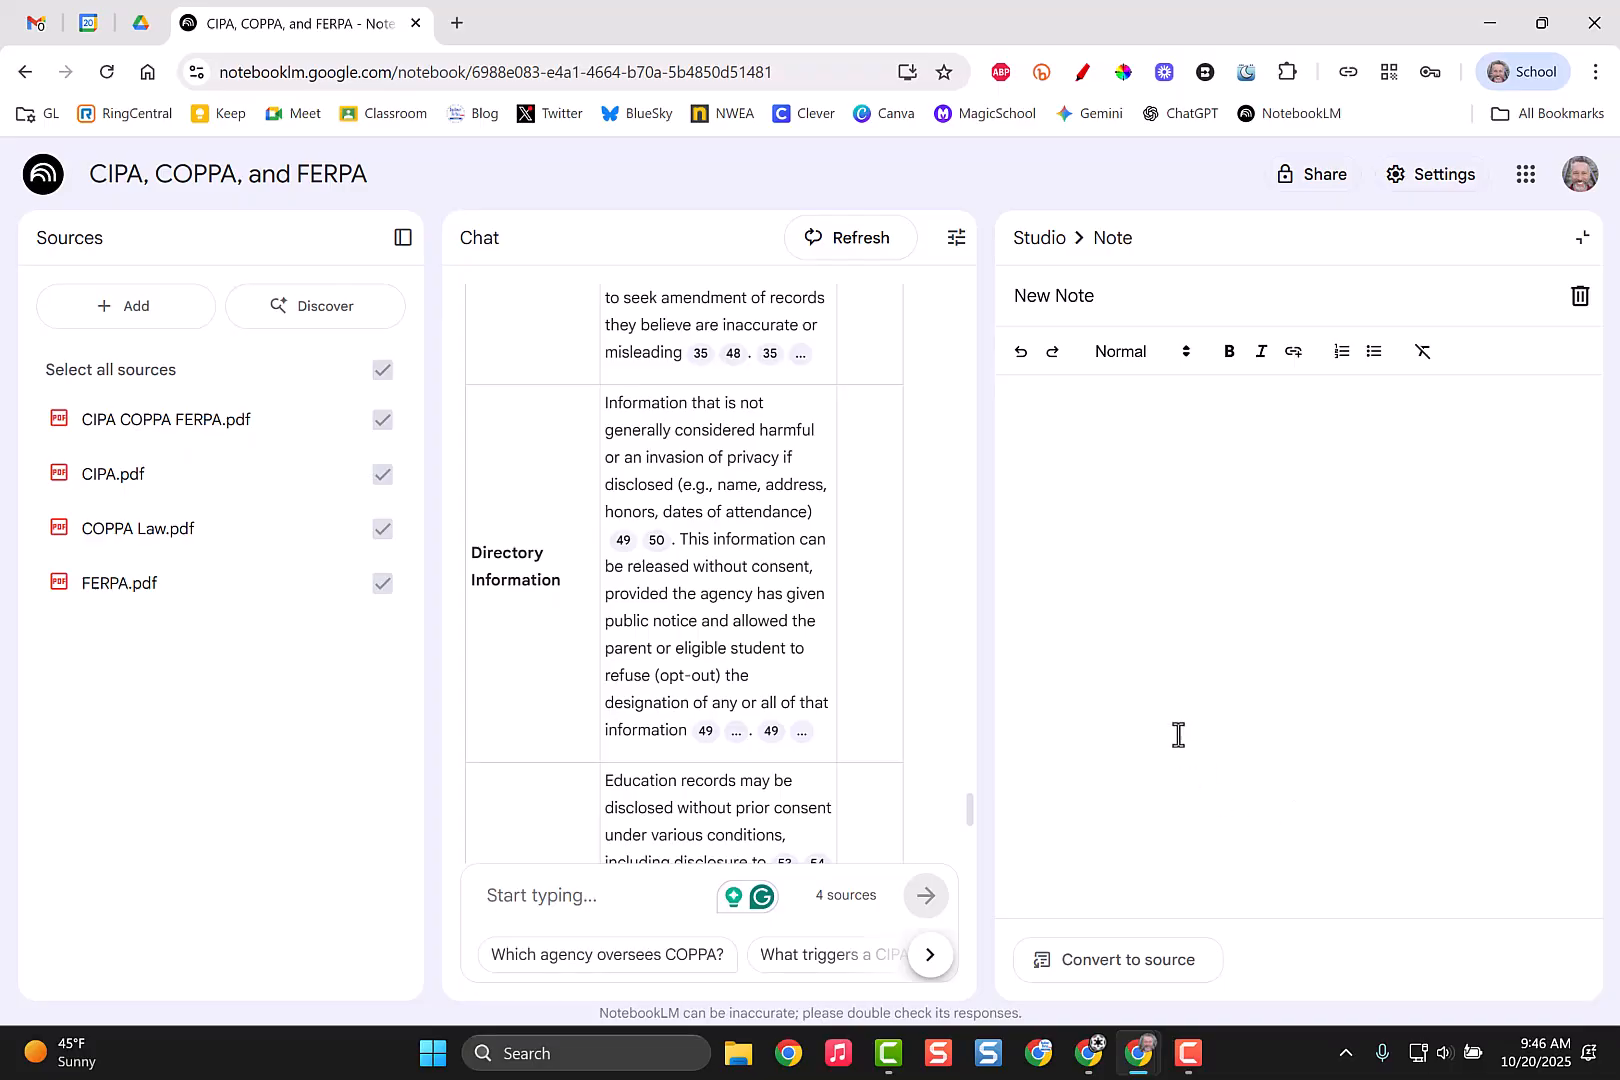
left_click(1580, 238)
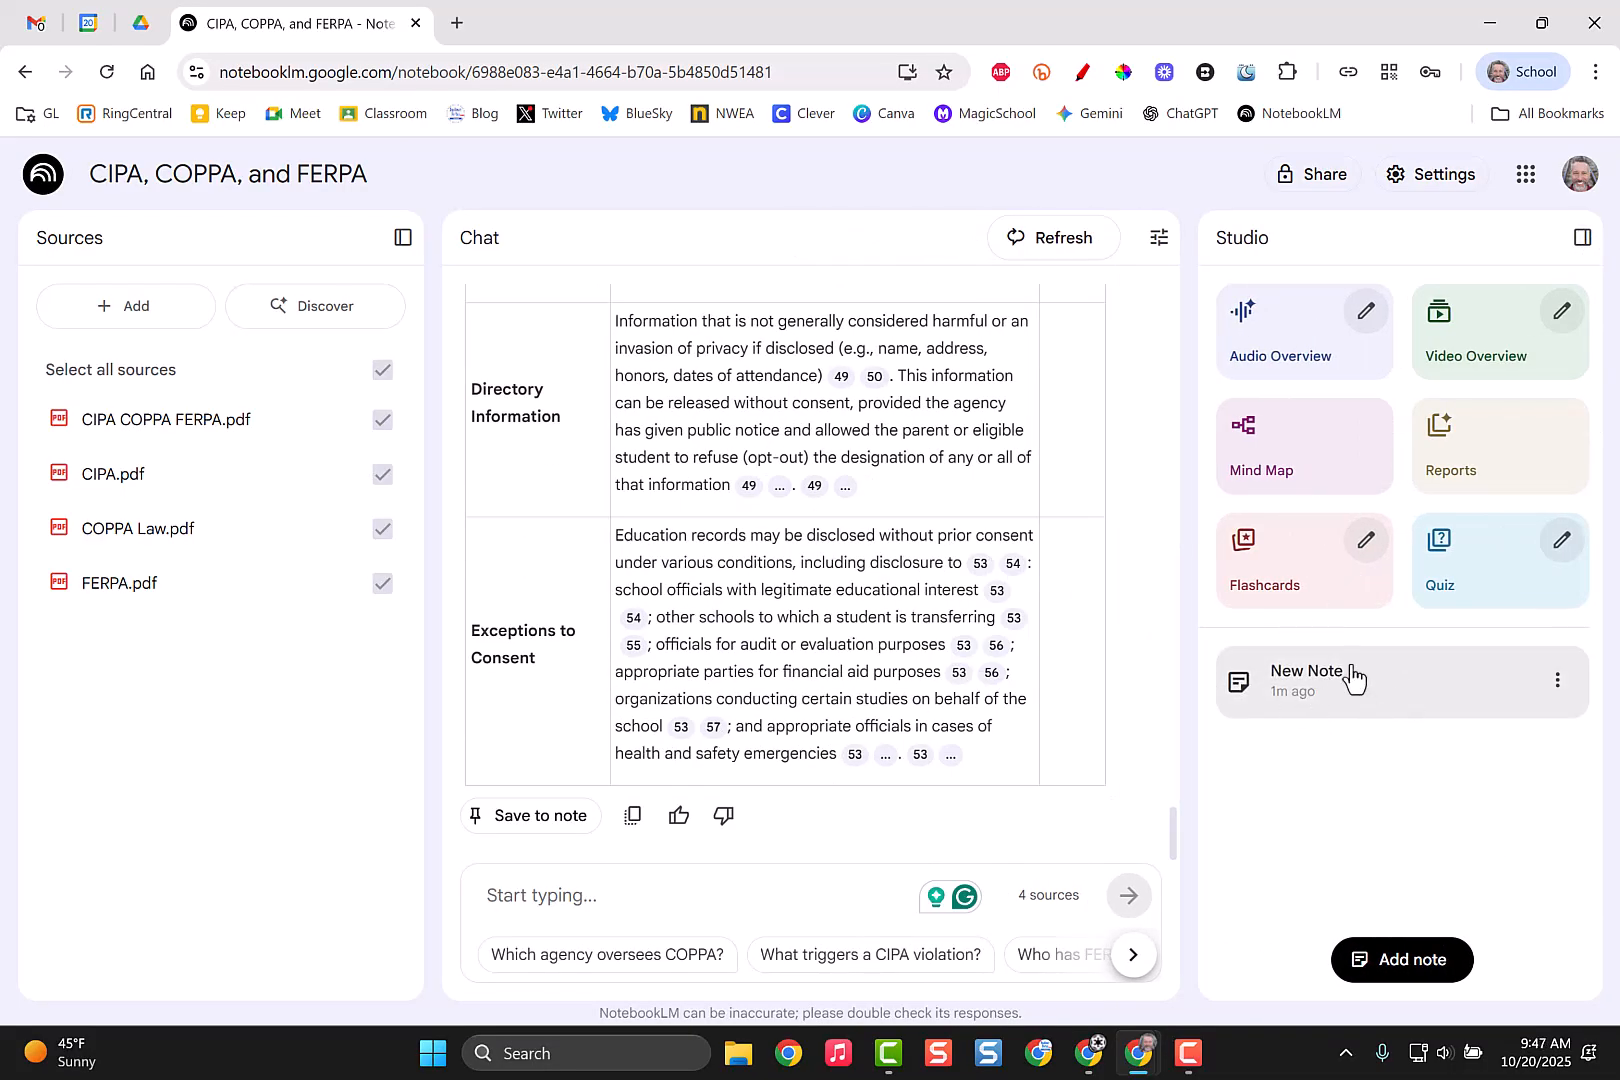
scroll(826, 525, "up", 20)
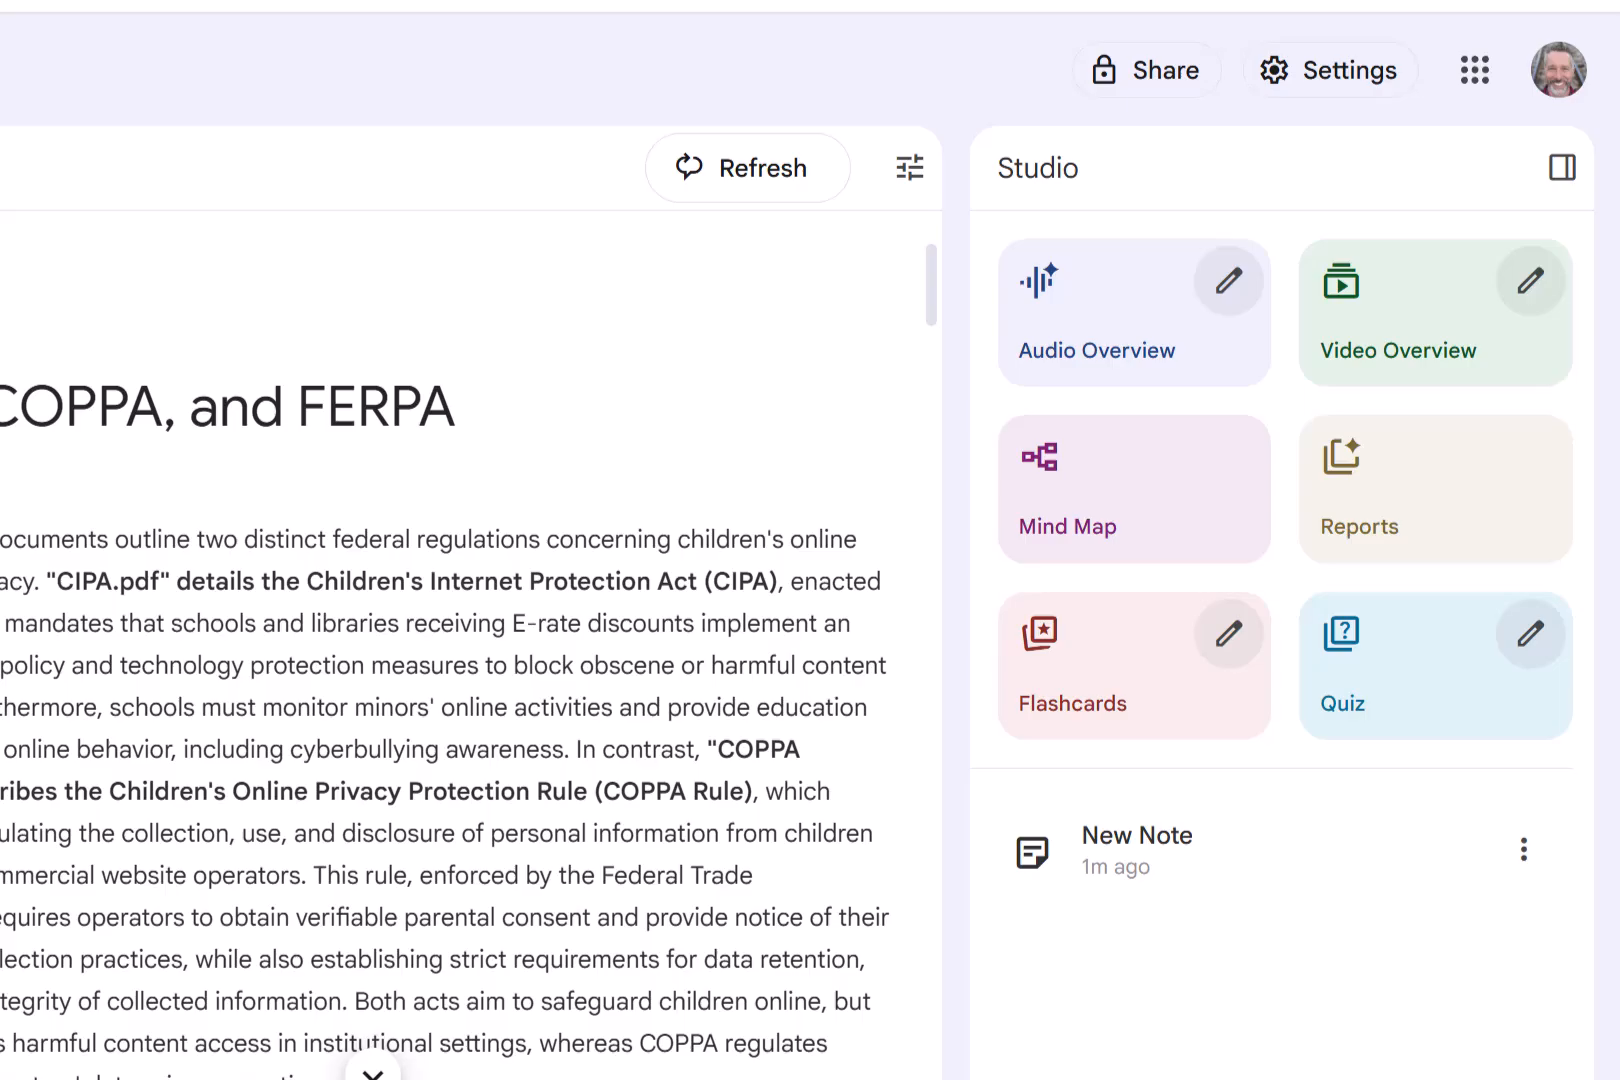
Step: Generate an Audio Overview of the sources, and play part of it before pausing
left_click(1153, 347)
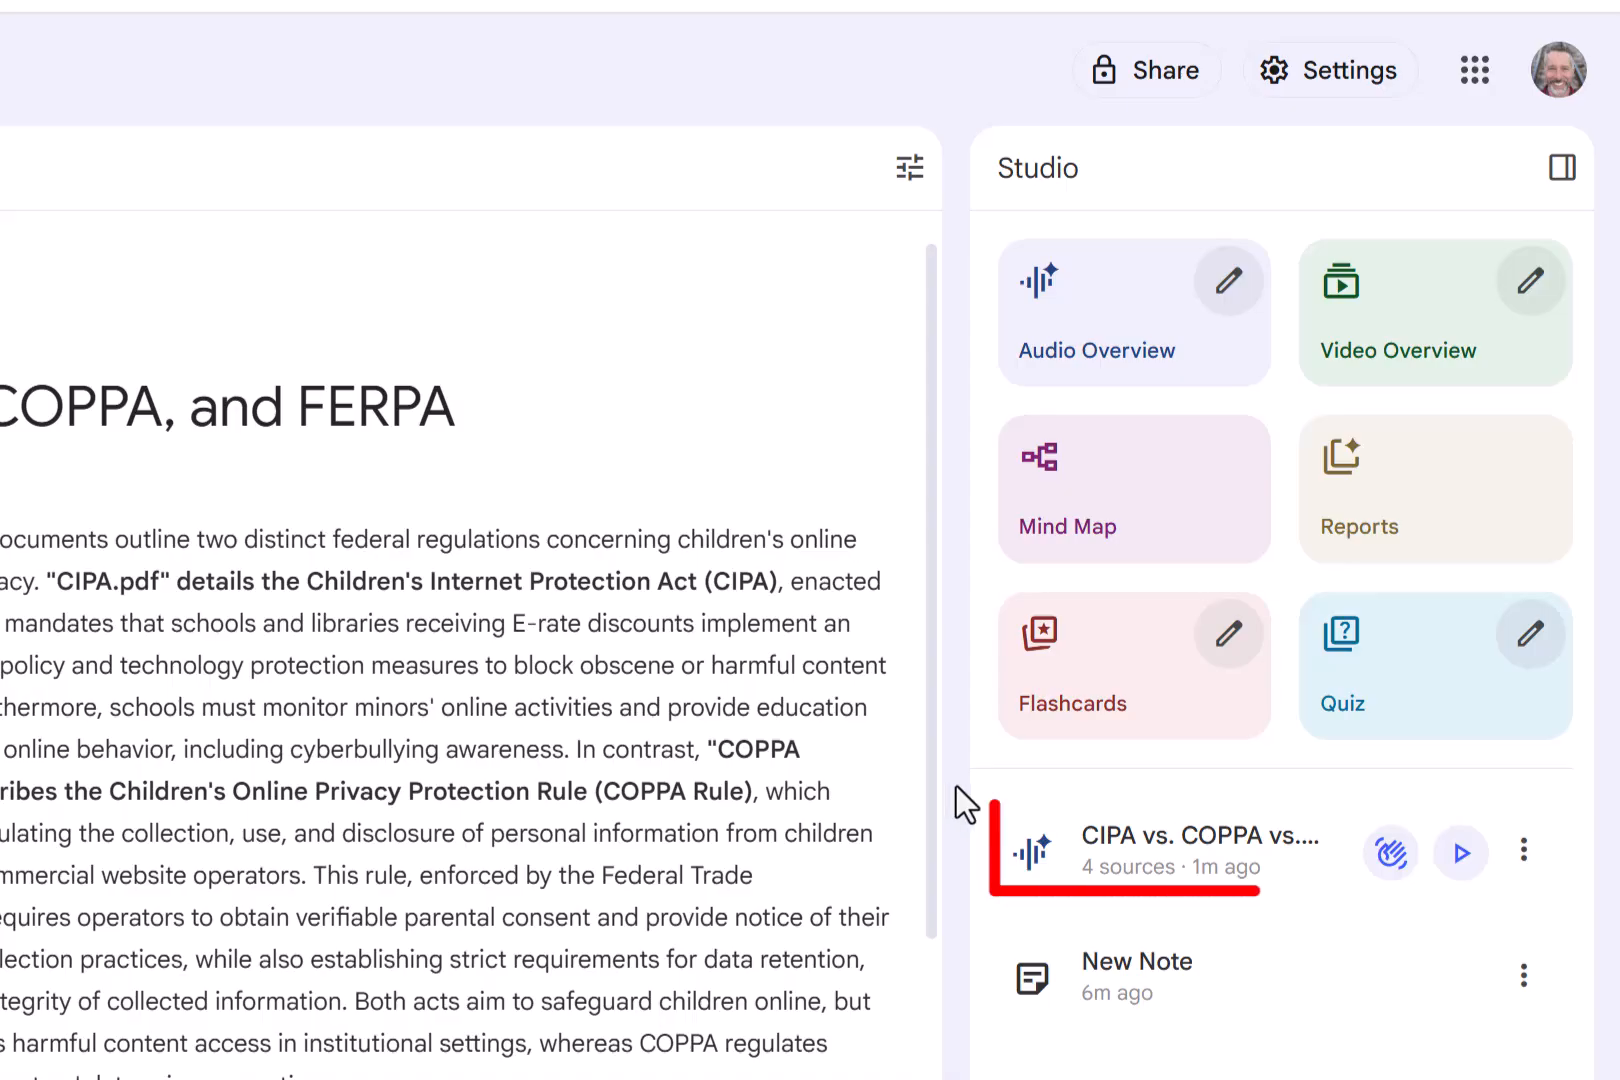
left_click(1462, 854)
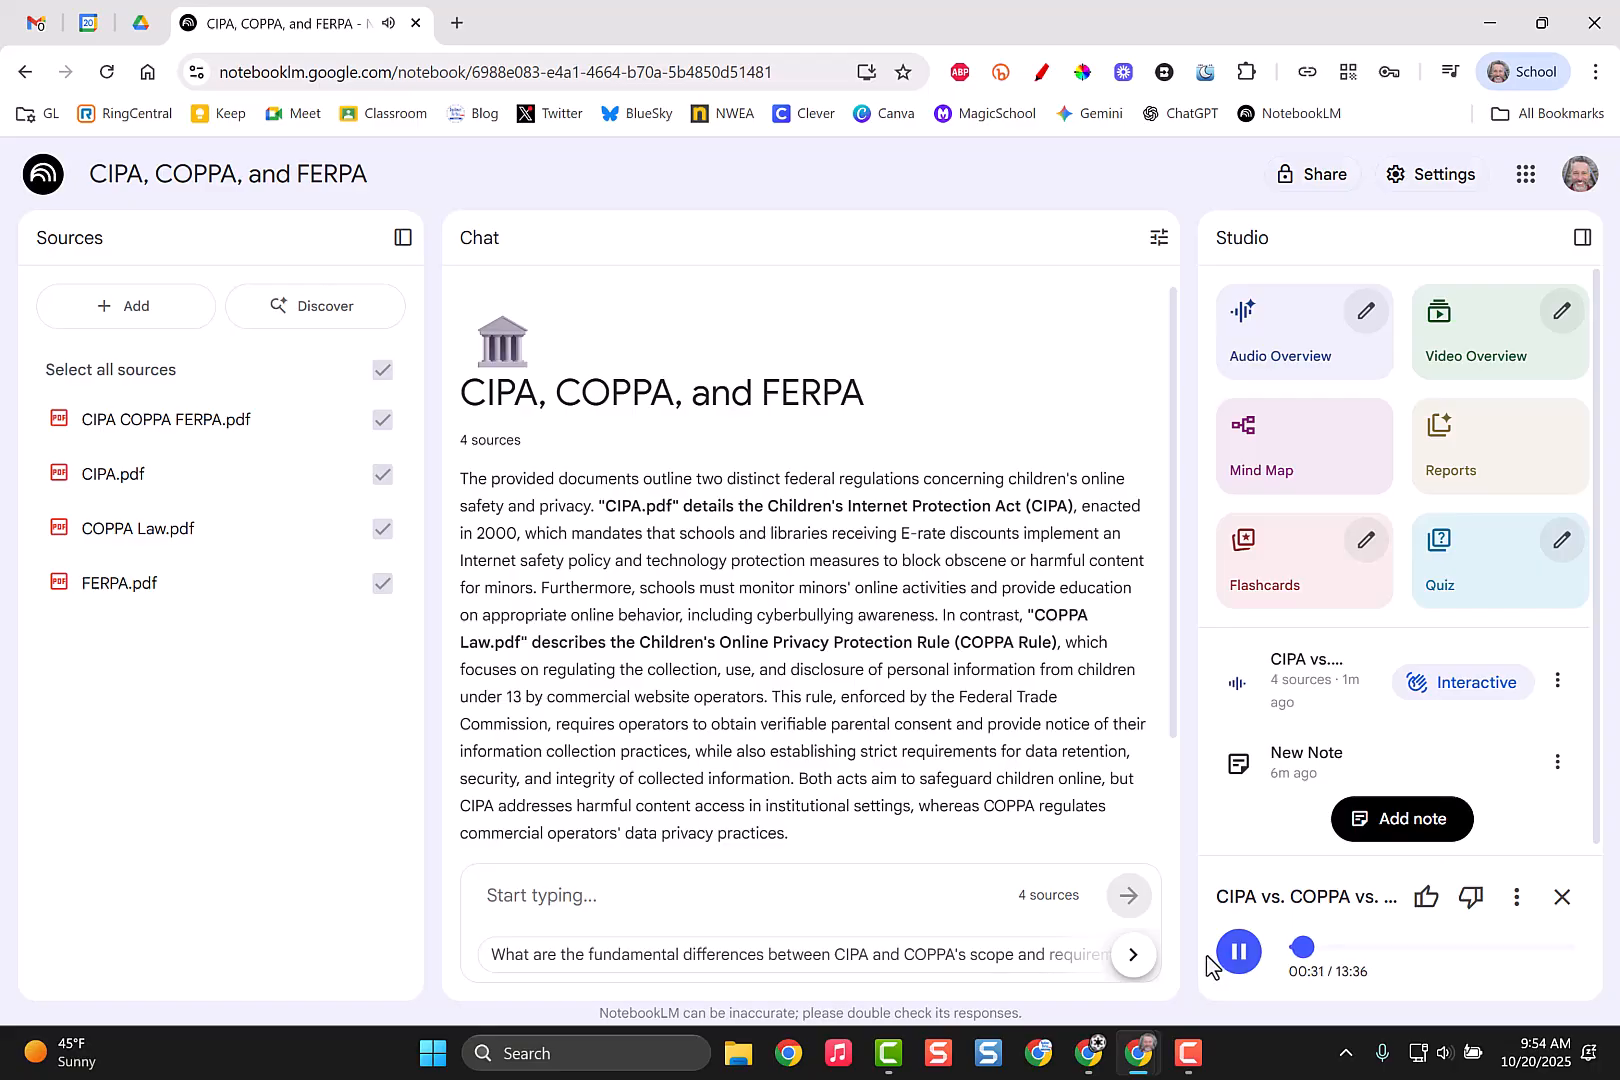
left_click(1240, 953)
Step: Generate a Mind Map from the sources and open it for viewing
left_click(1308, 463)
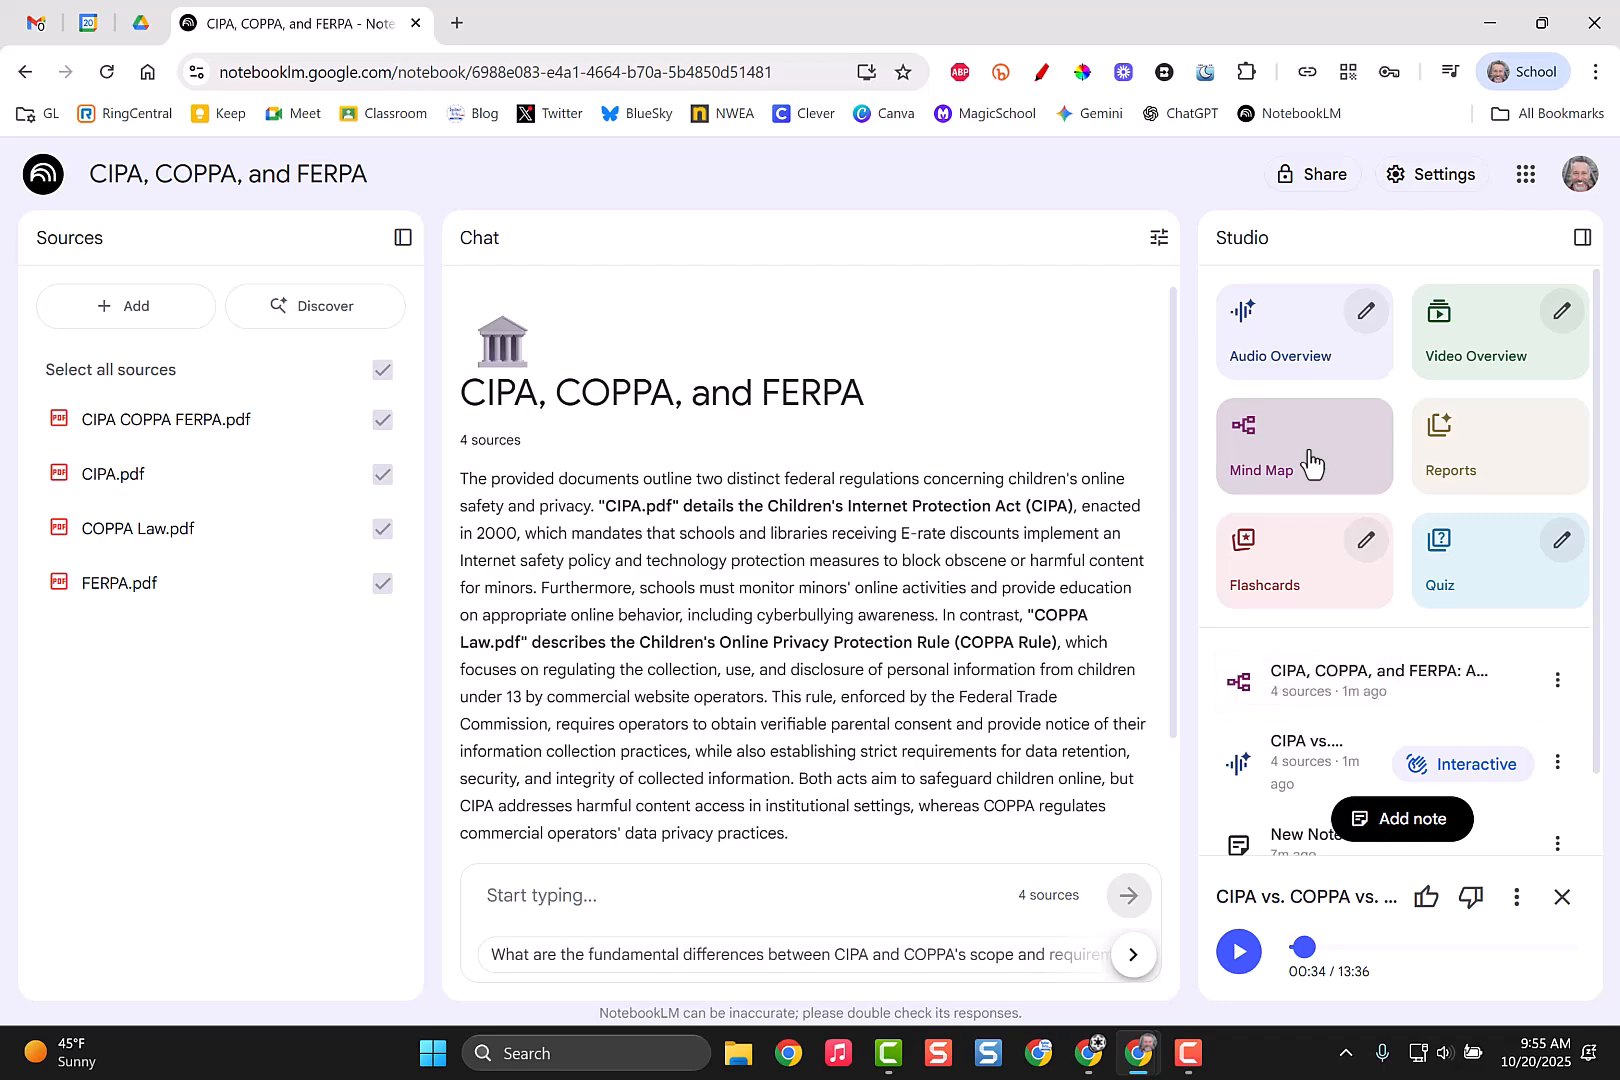
left_click(1328, 680)
left_click_drag(926, 720, 1035, 713)
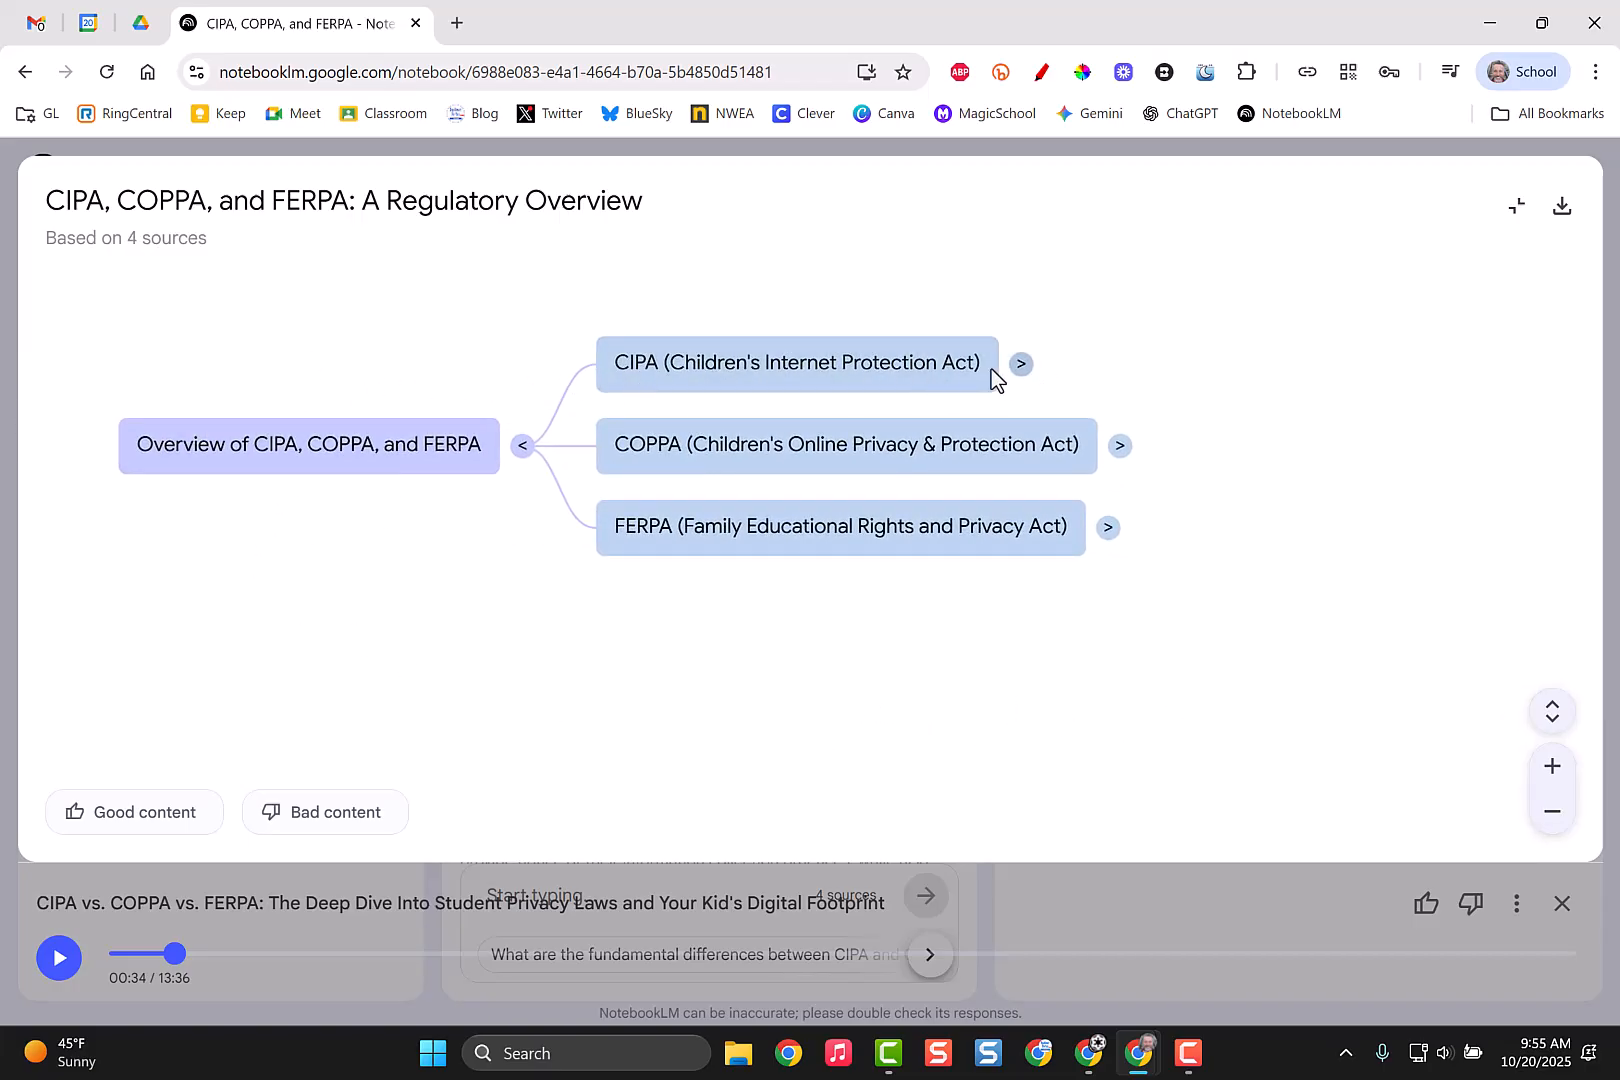
Step: Expand the mind map's CIPA branch with its Governs node, as well as the COPPA branch
left_click(1020, 364)
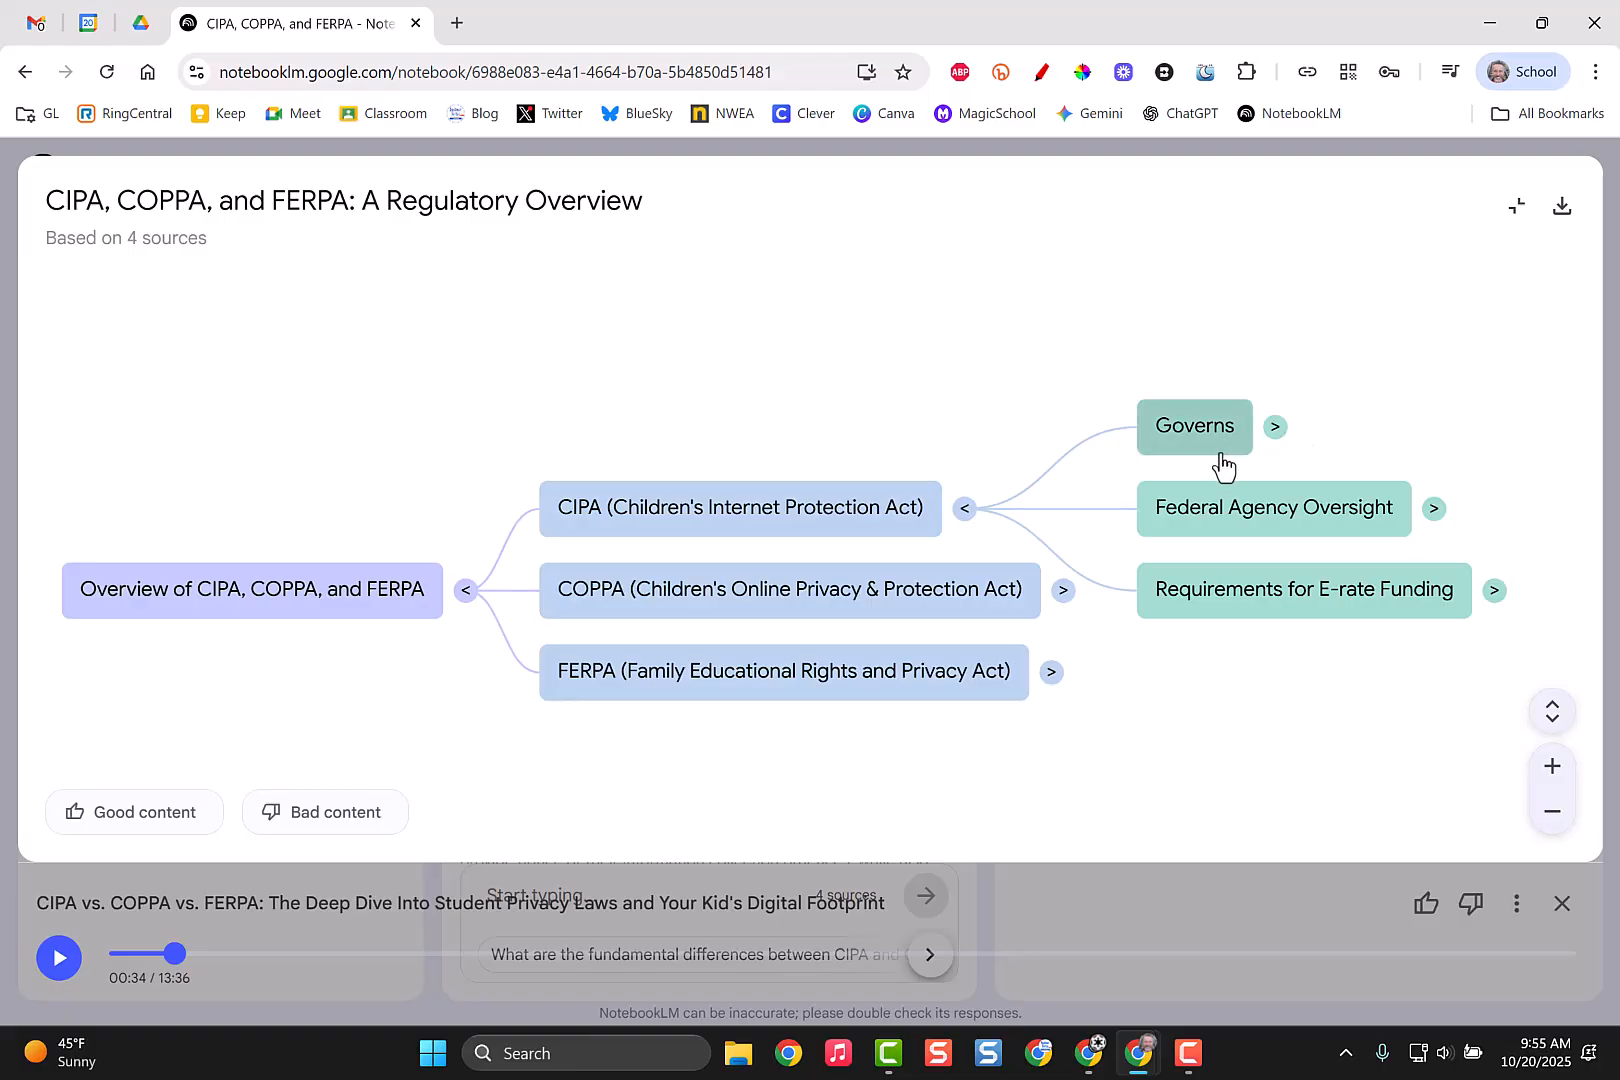
left_click(1274, 425)
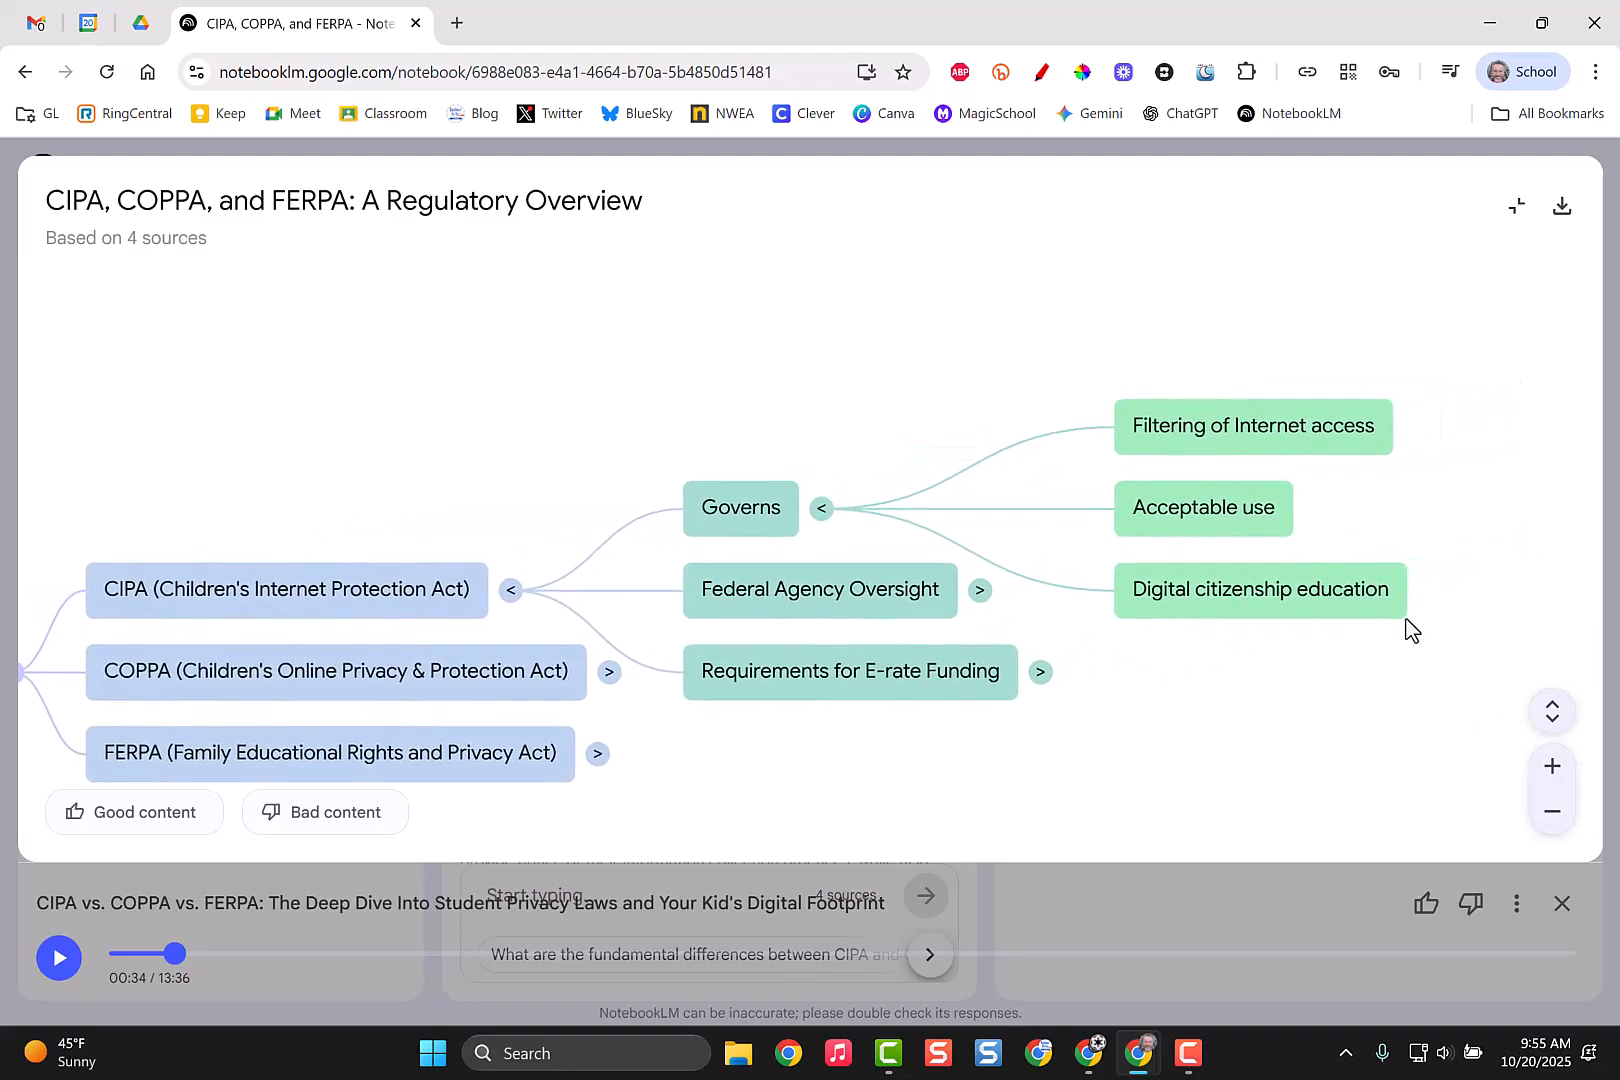
left_click_drag(1052, 782, 1322, 569)
left_click_drag(907, 691, 948, 680)
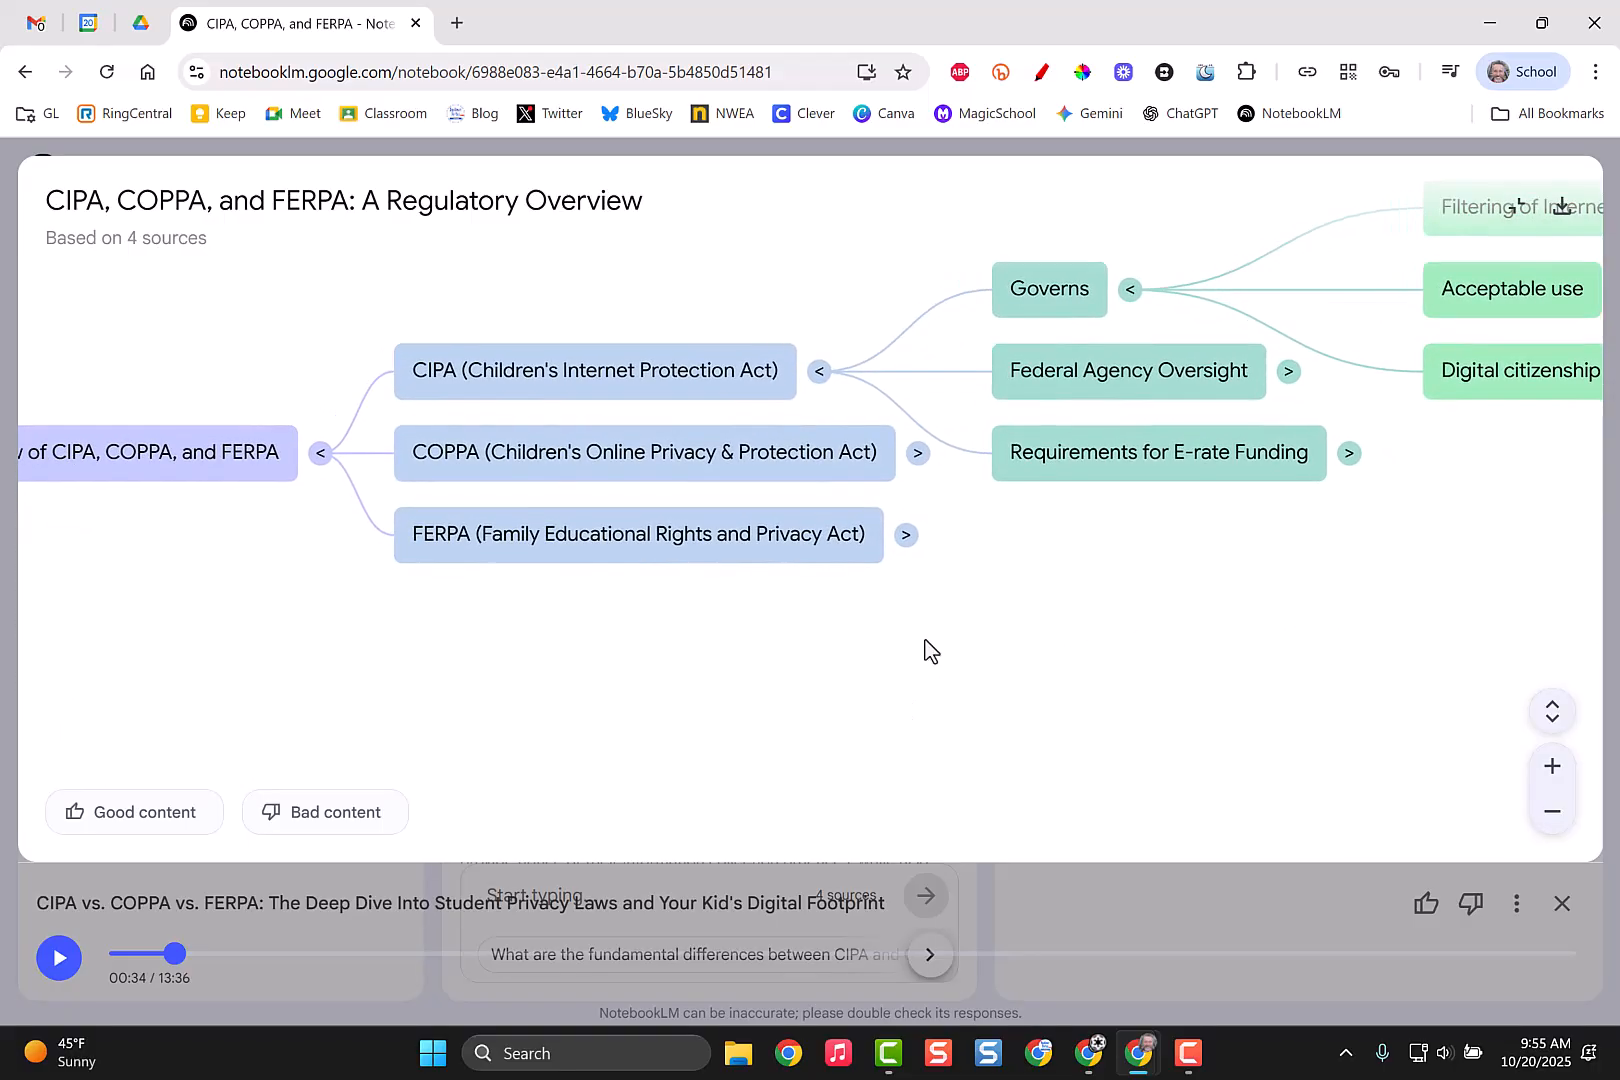
left_click(919, 455)
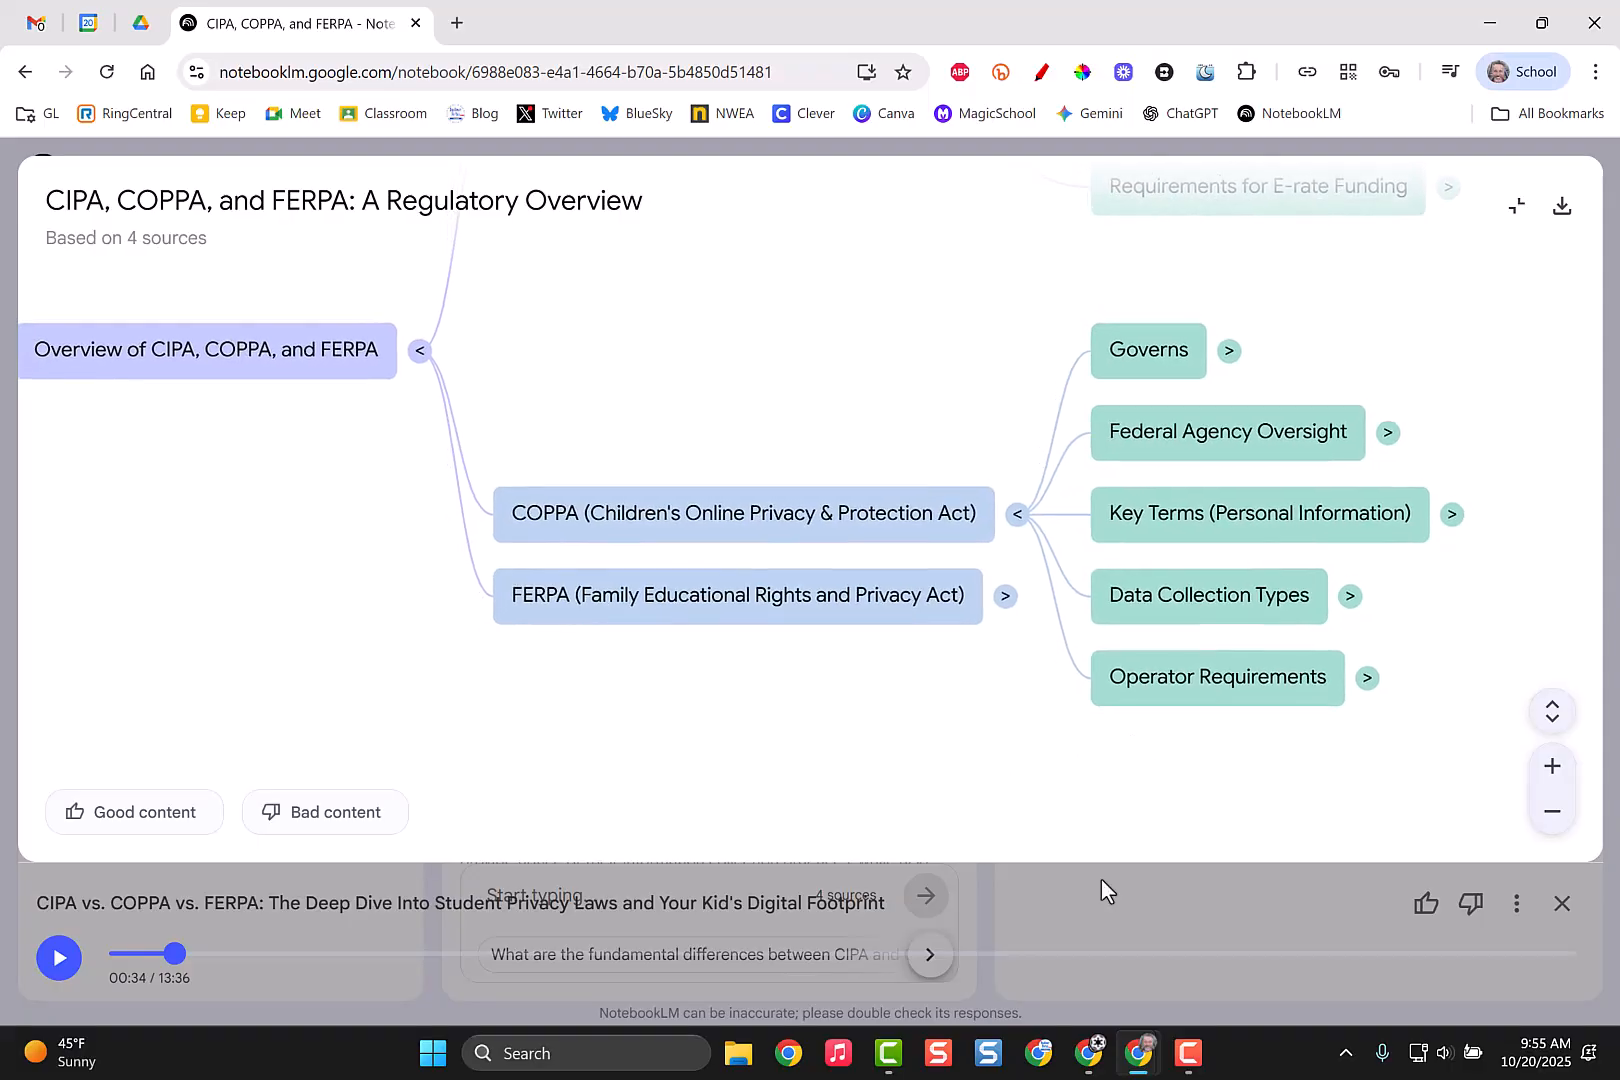
left_click_drag(799, 698, 162, 697)
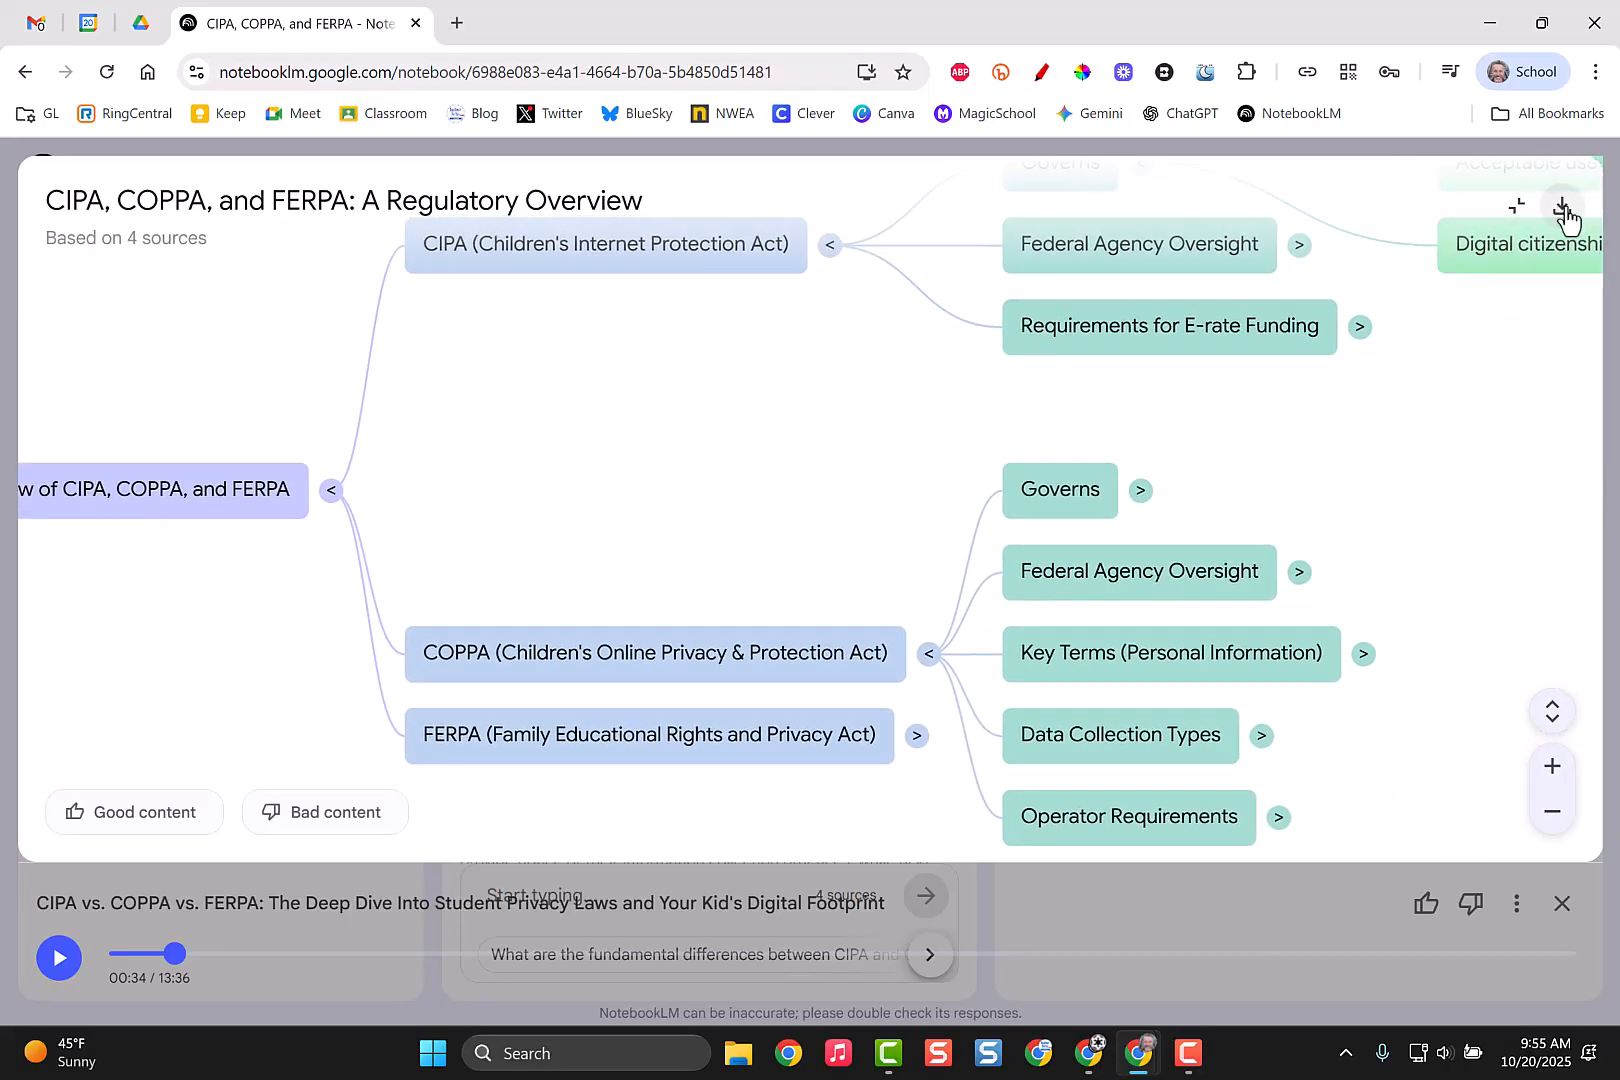
left_click(1565, 210)
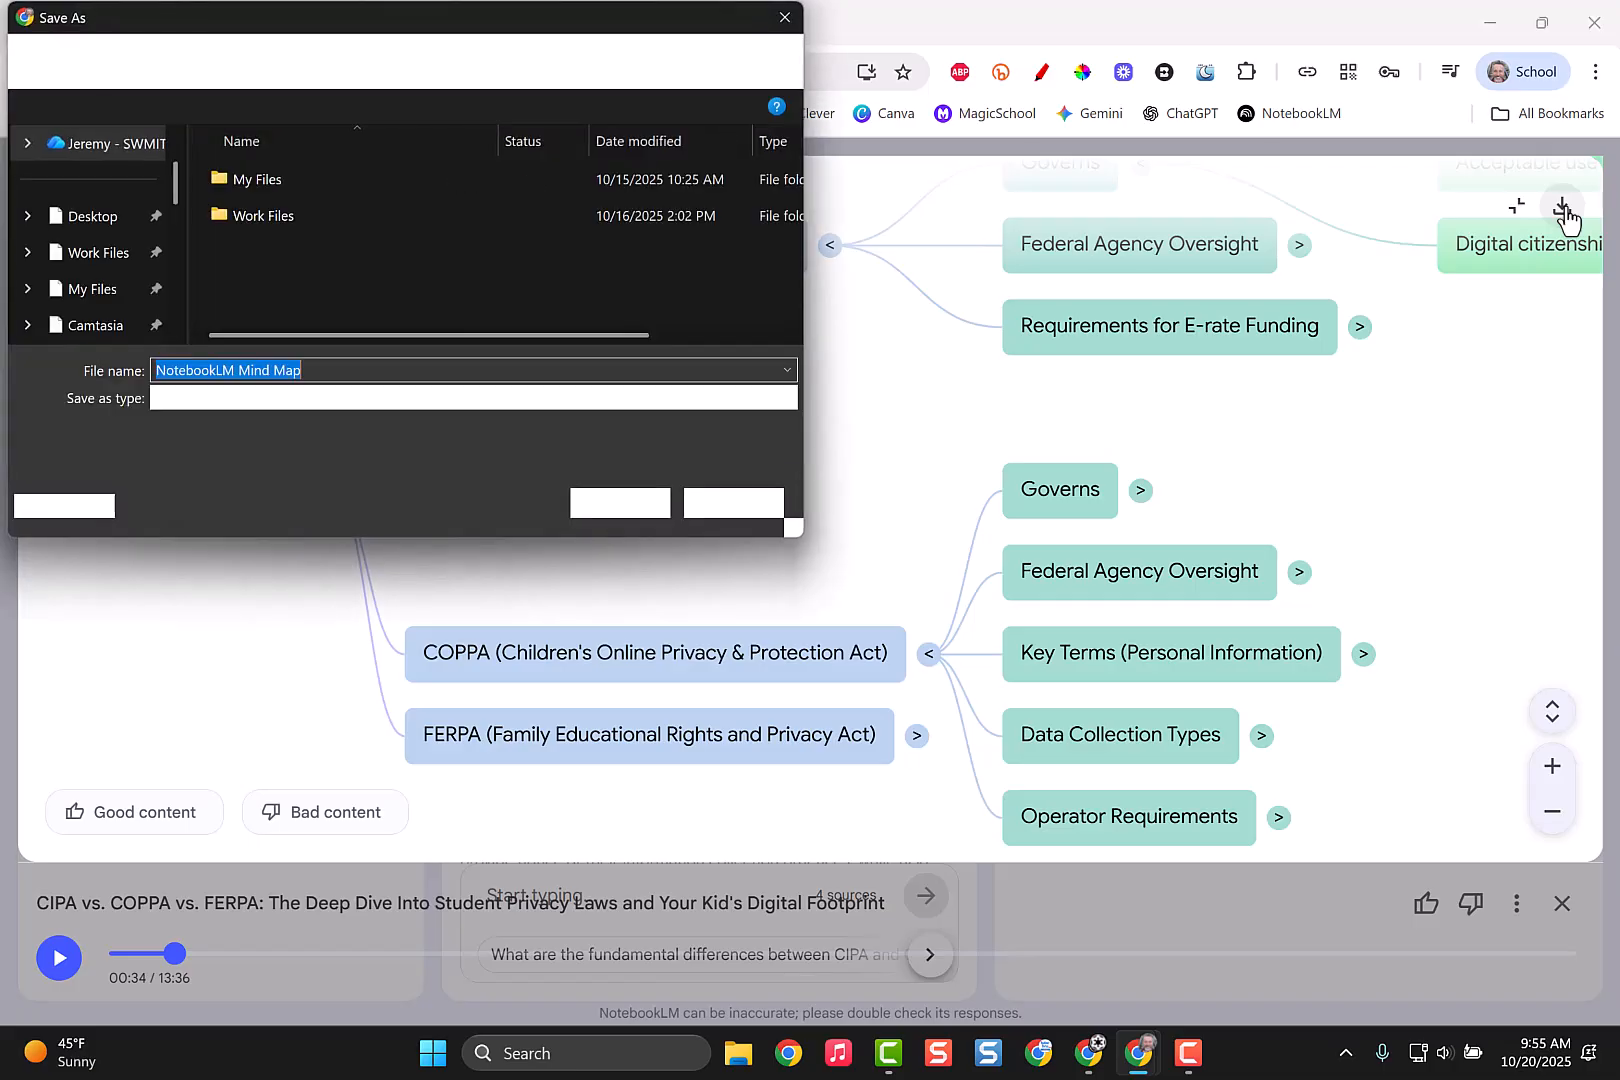
left_click(239, 397)
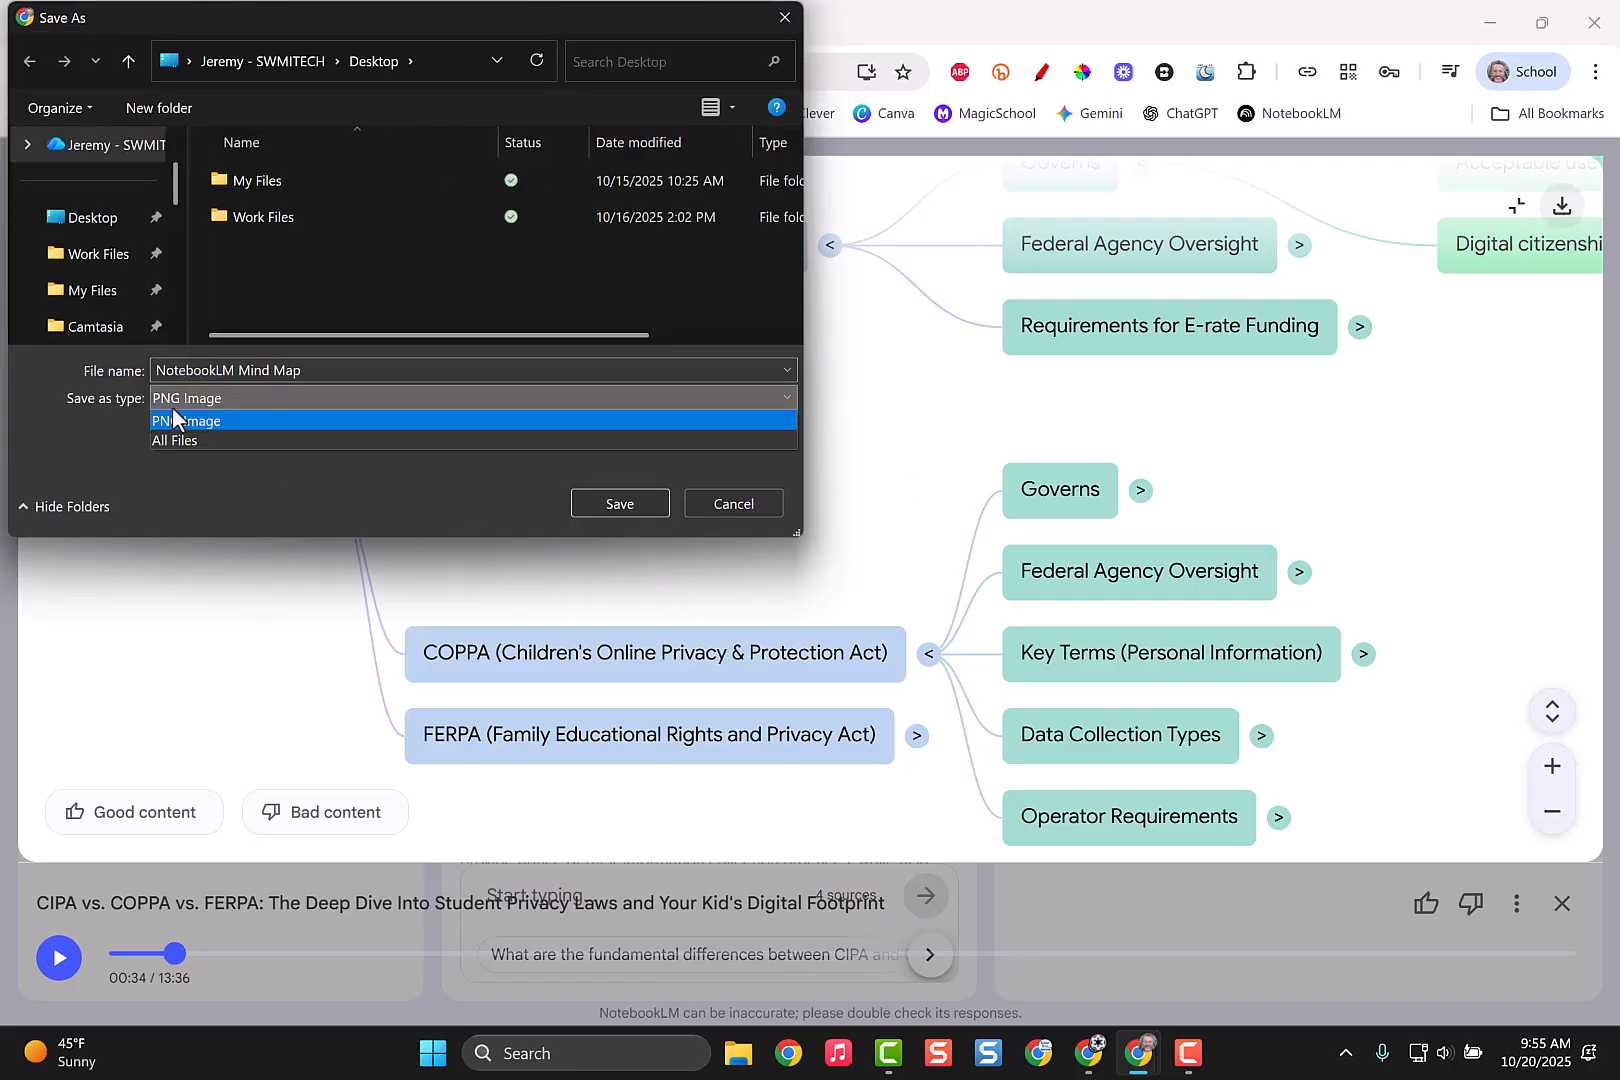
left_click(245, 503)
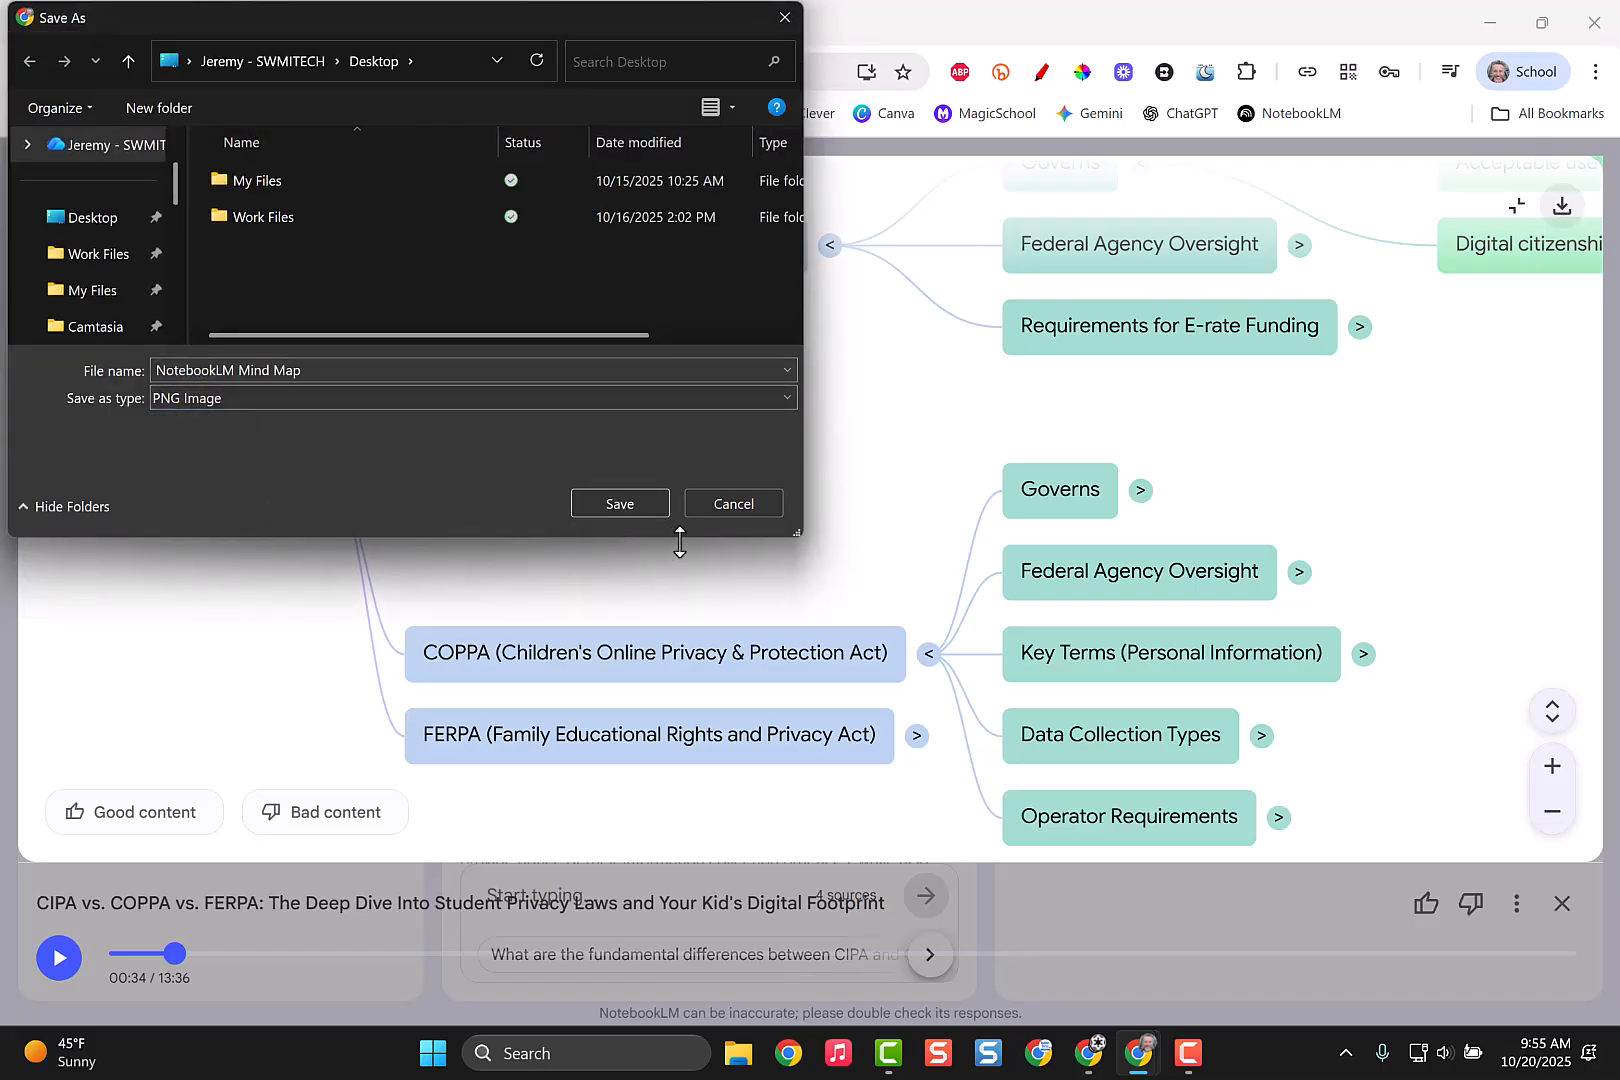
left_click(748, 503)
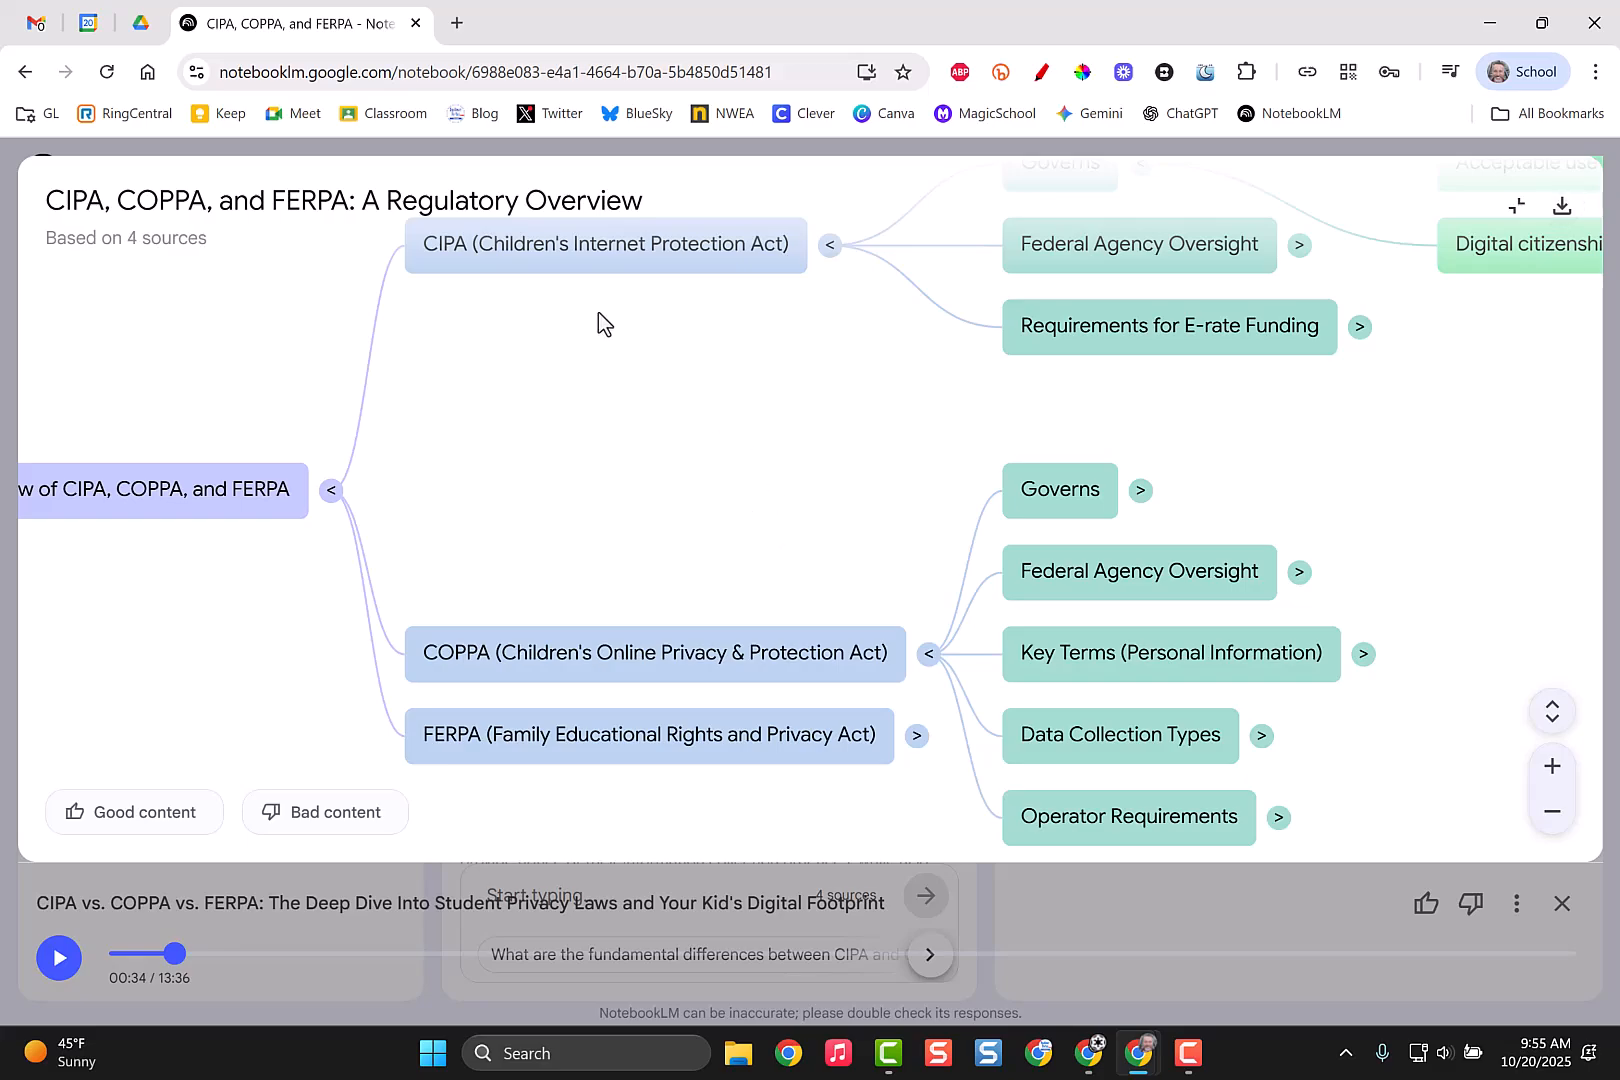
Step: Leave the mind map, generate a Study Guide report from the sources and open it
left_click(1516, 205)
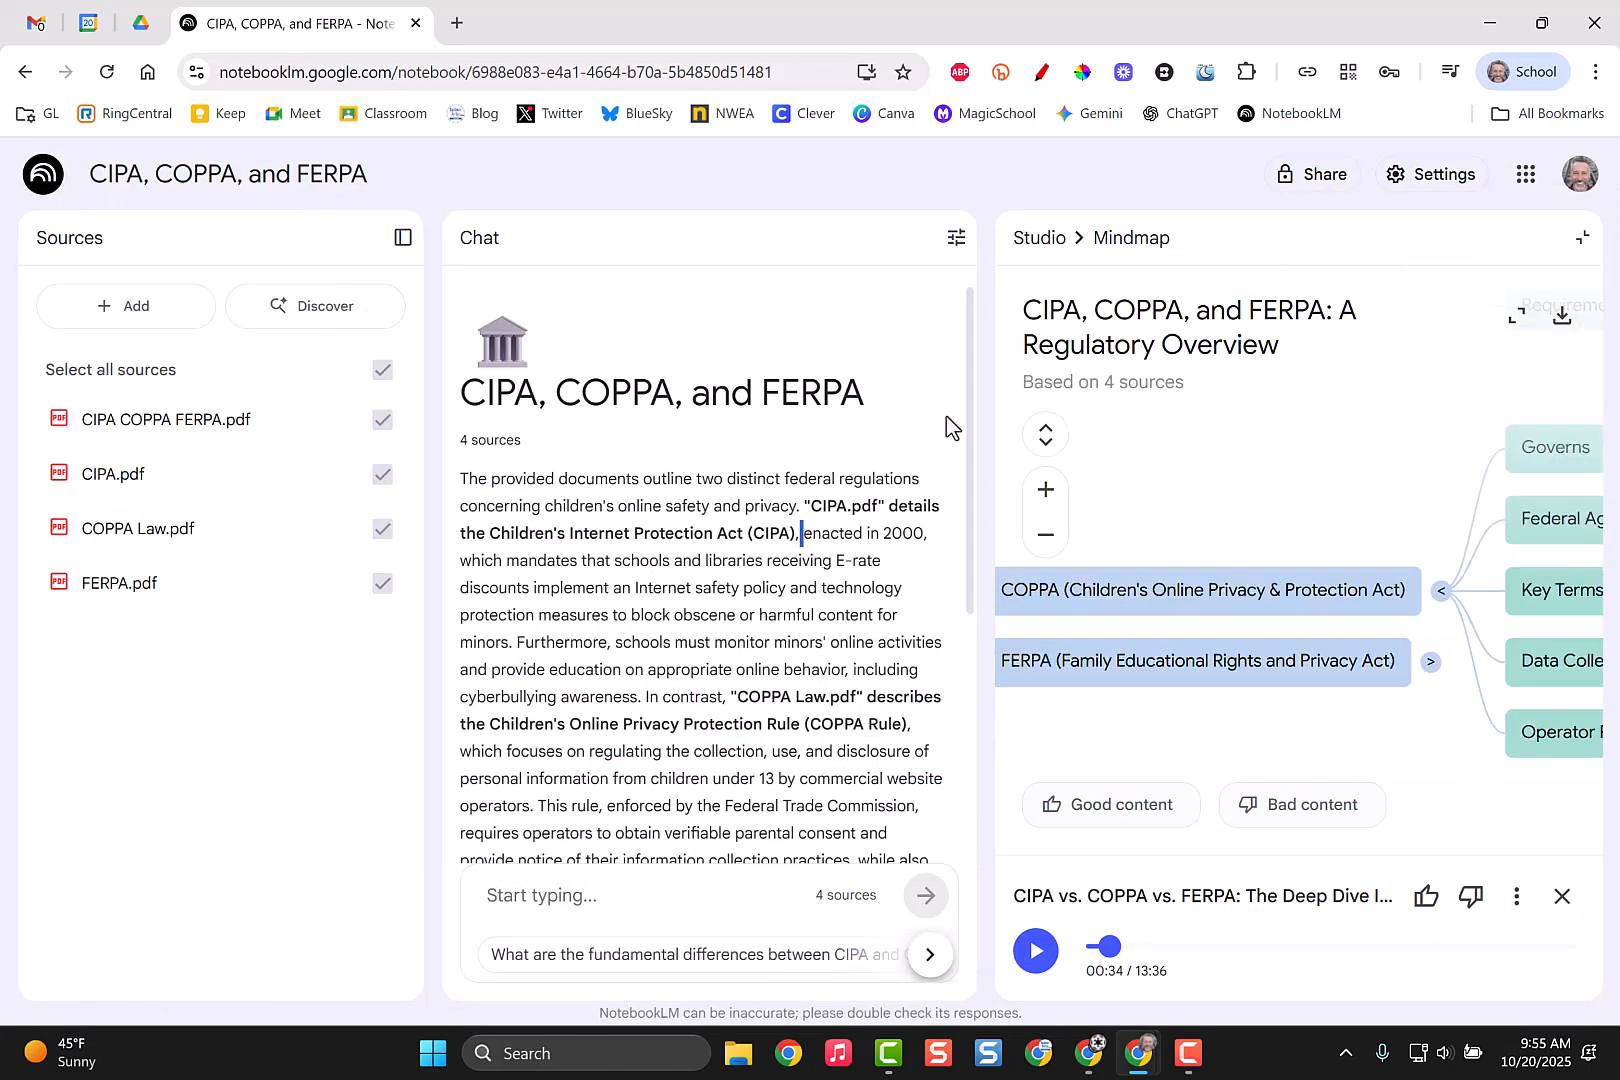
left_click(1037, 238)
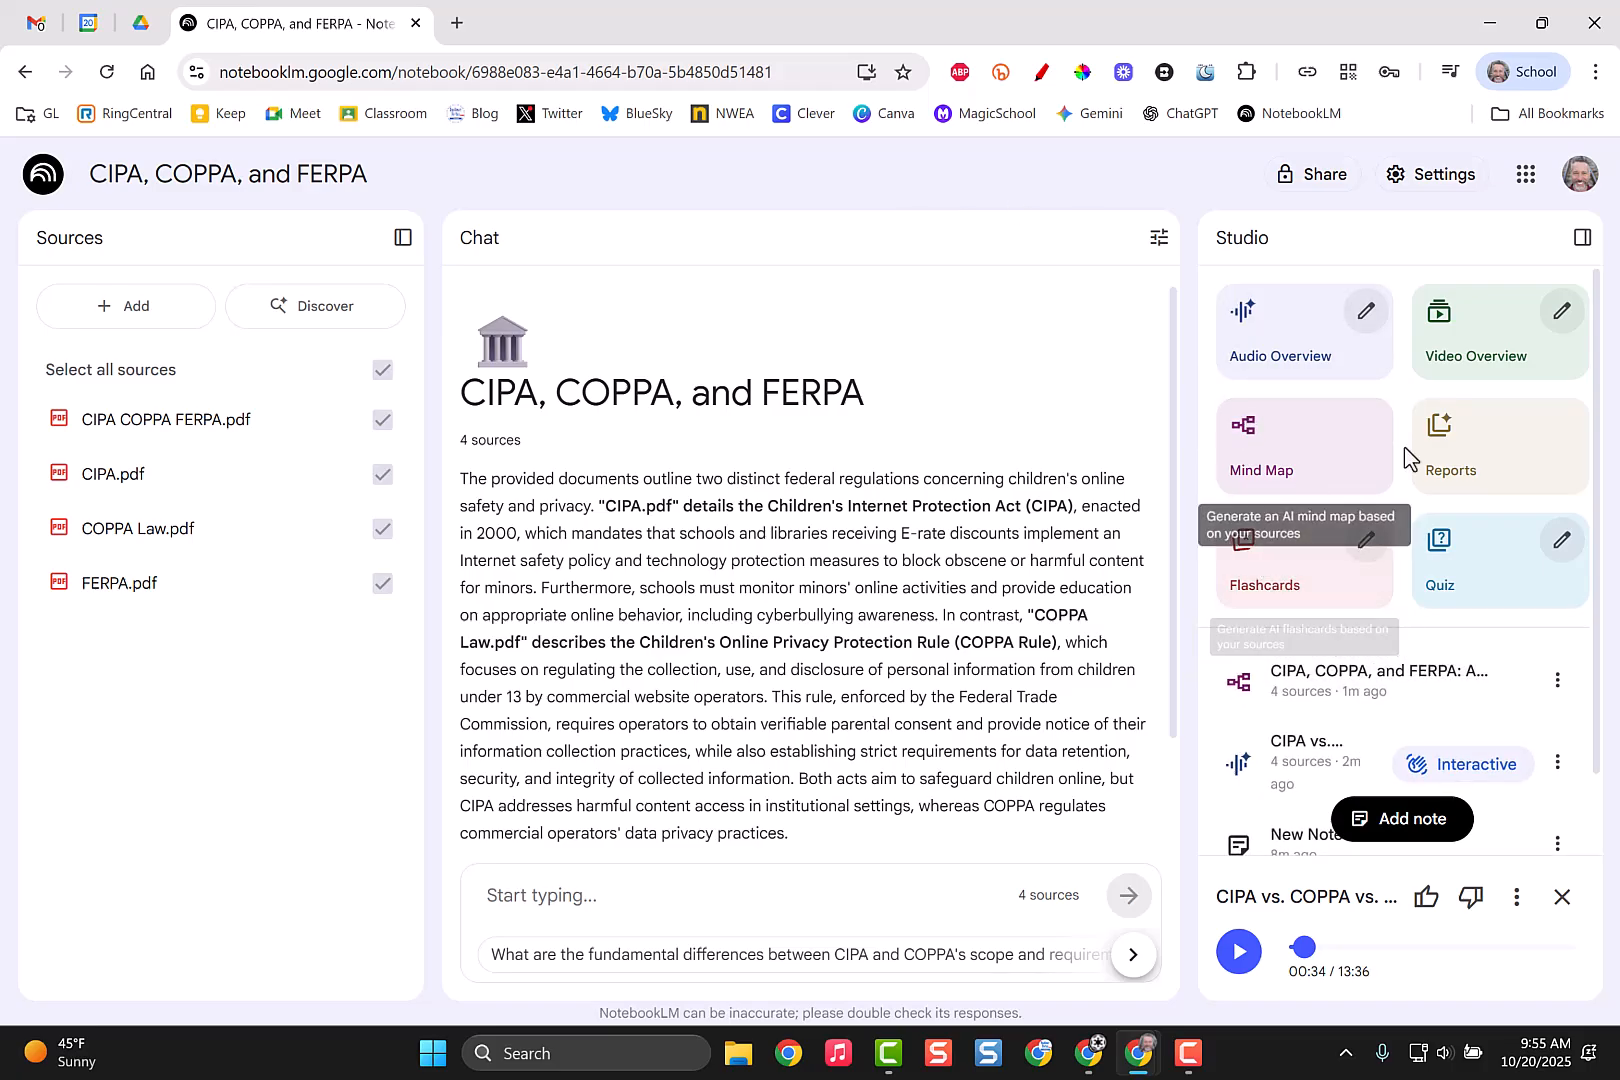
left_click(1486, 444)
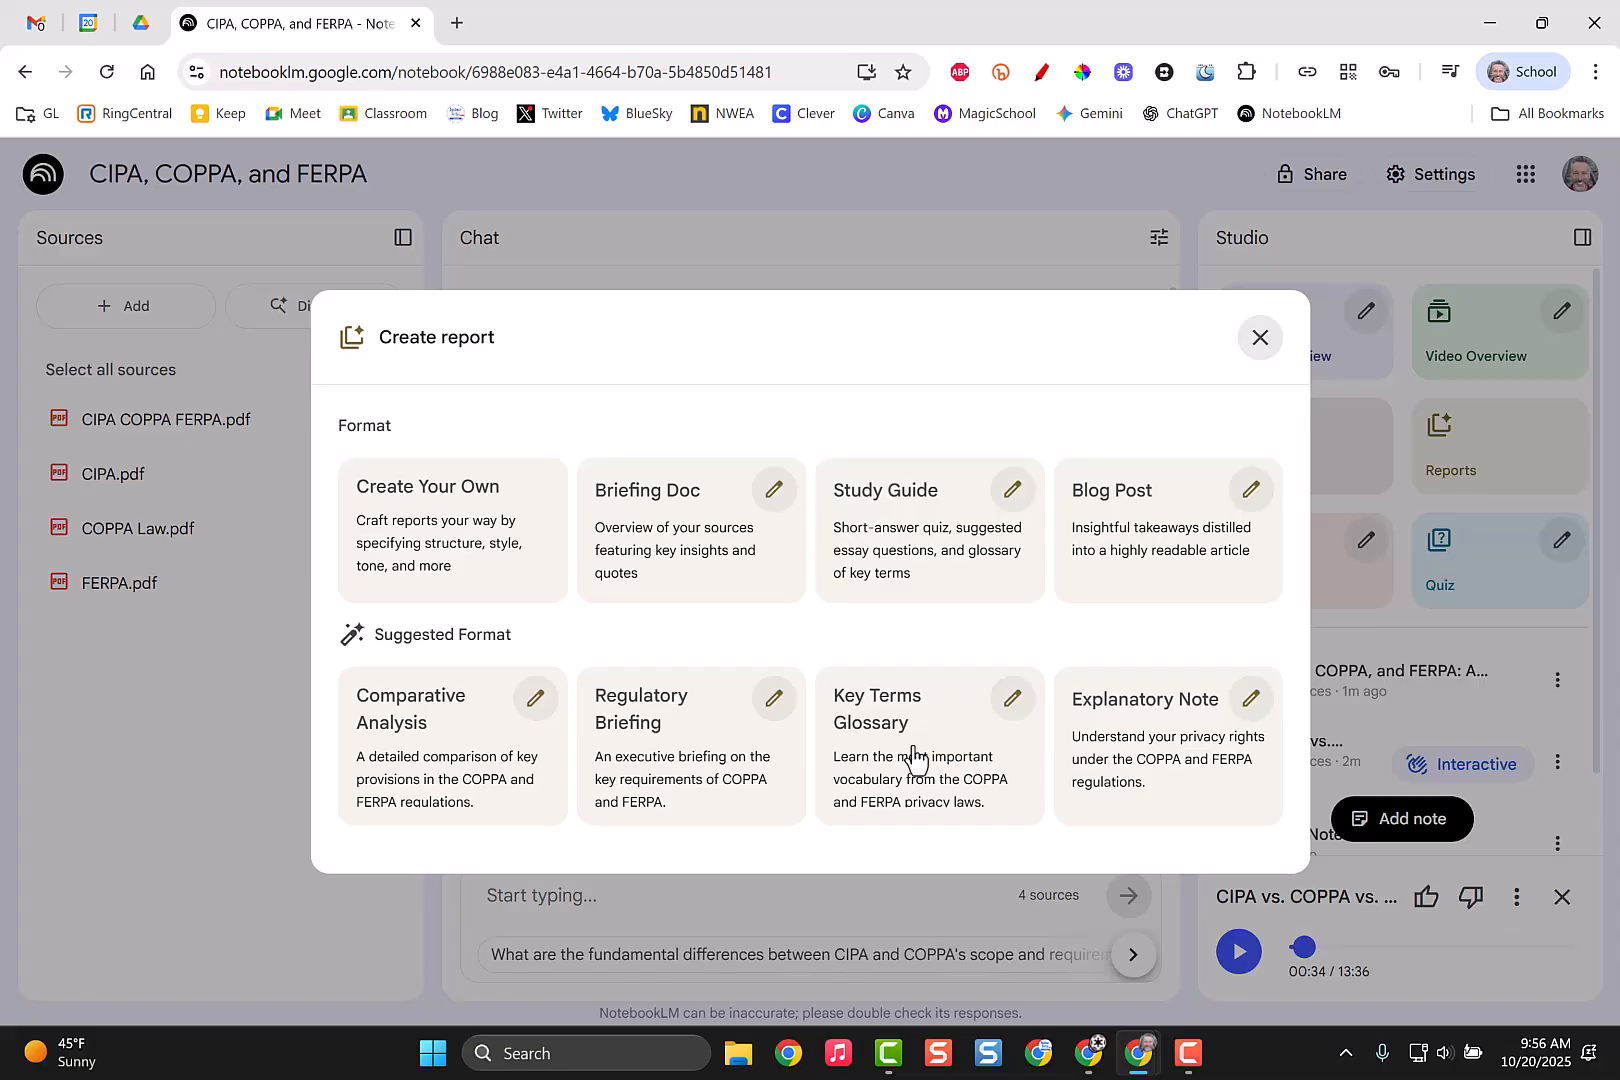
left_click(916, 556)
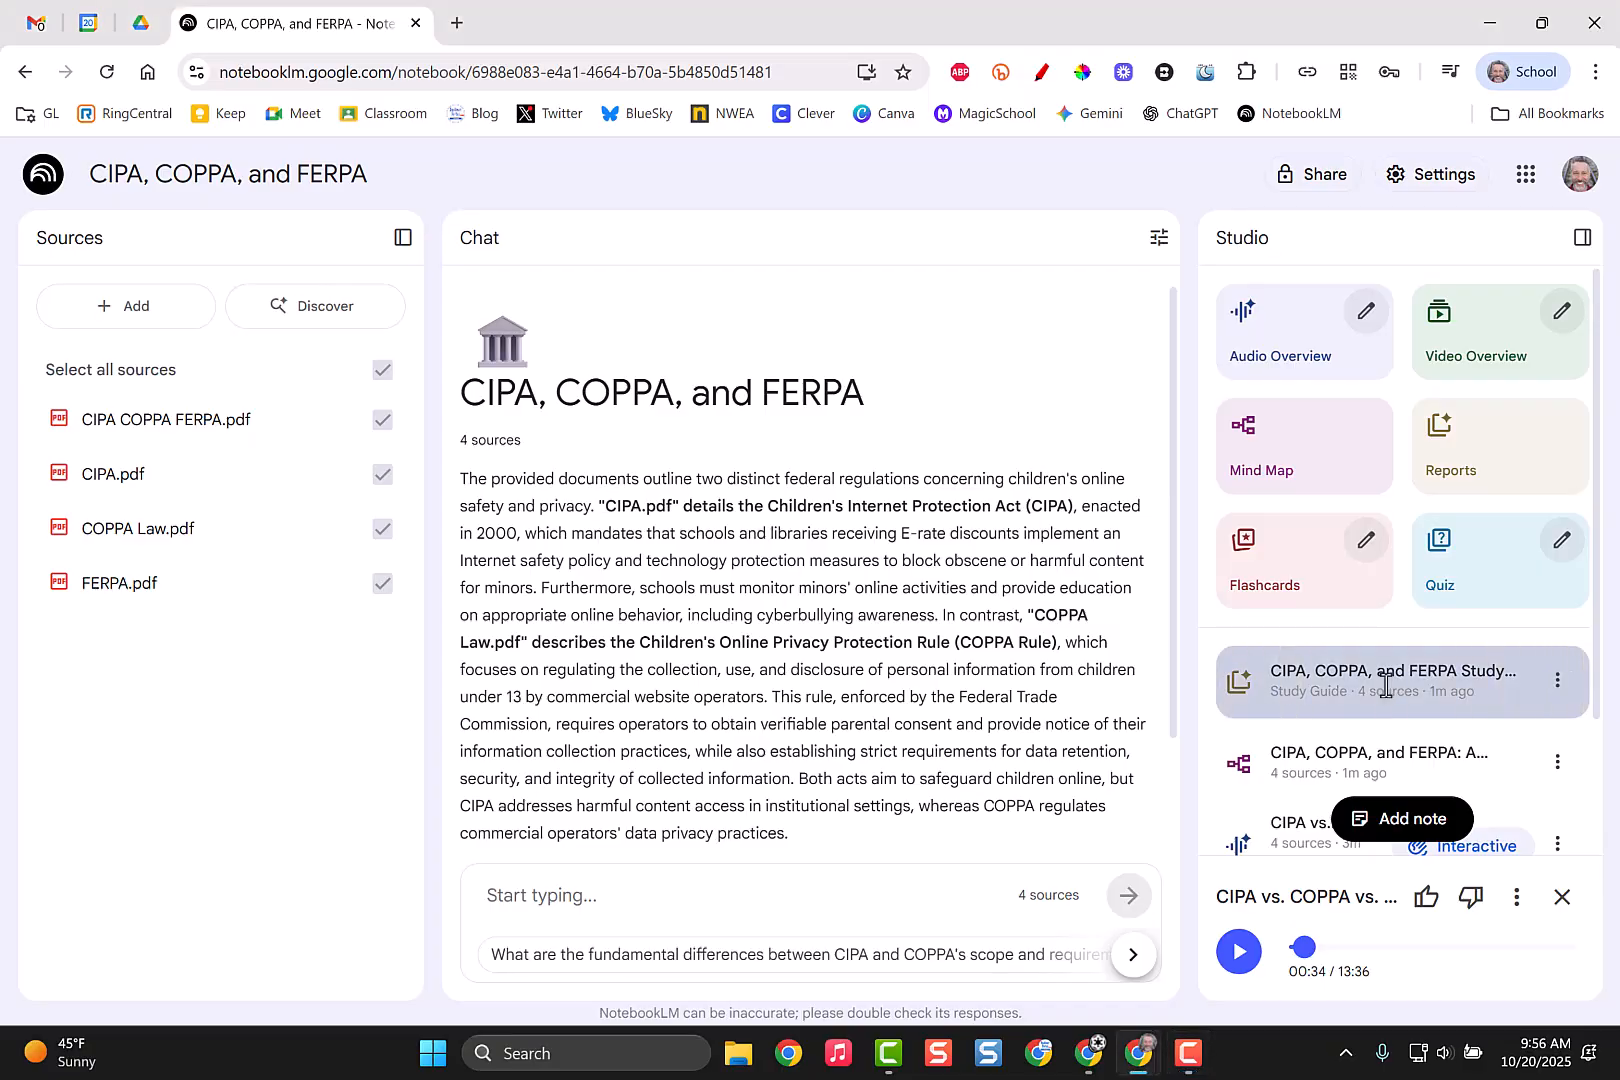
left_click(1385, 684)
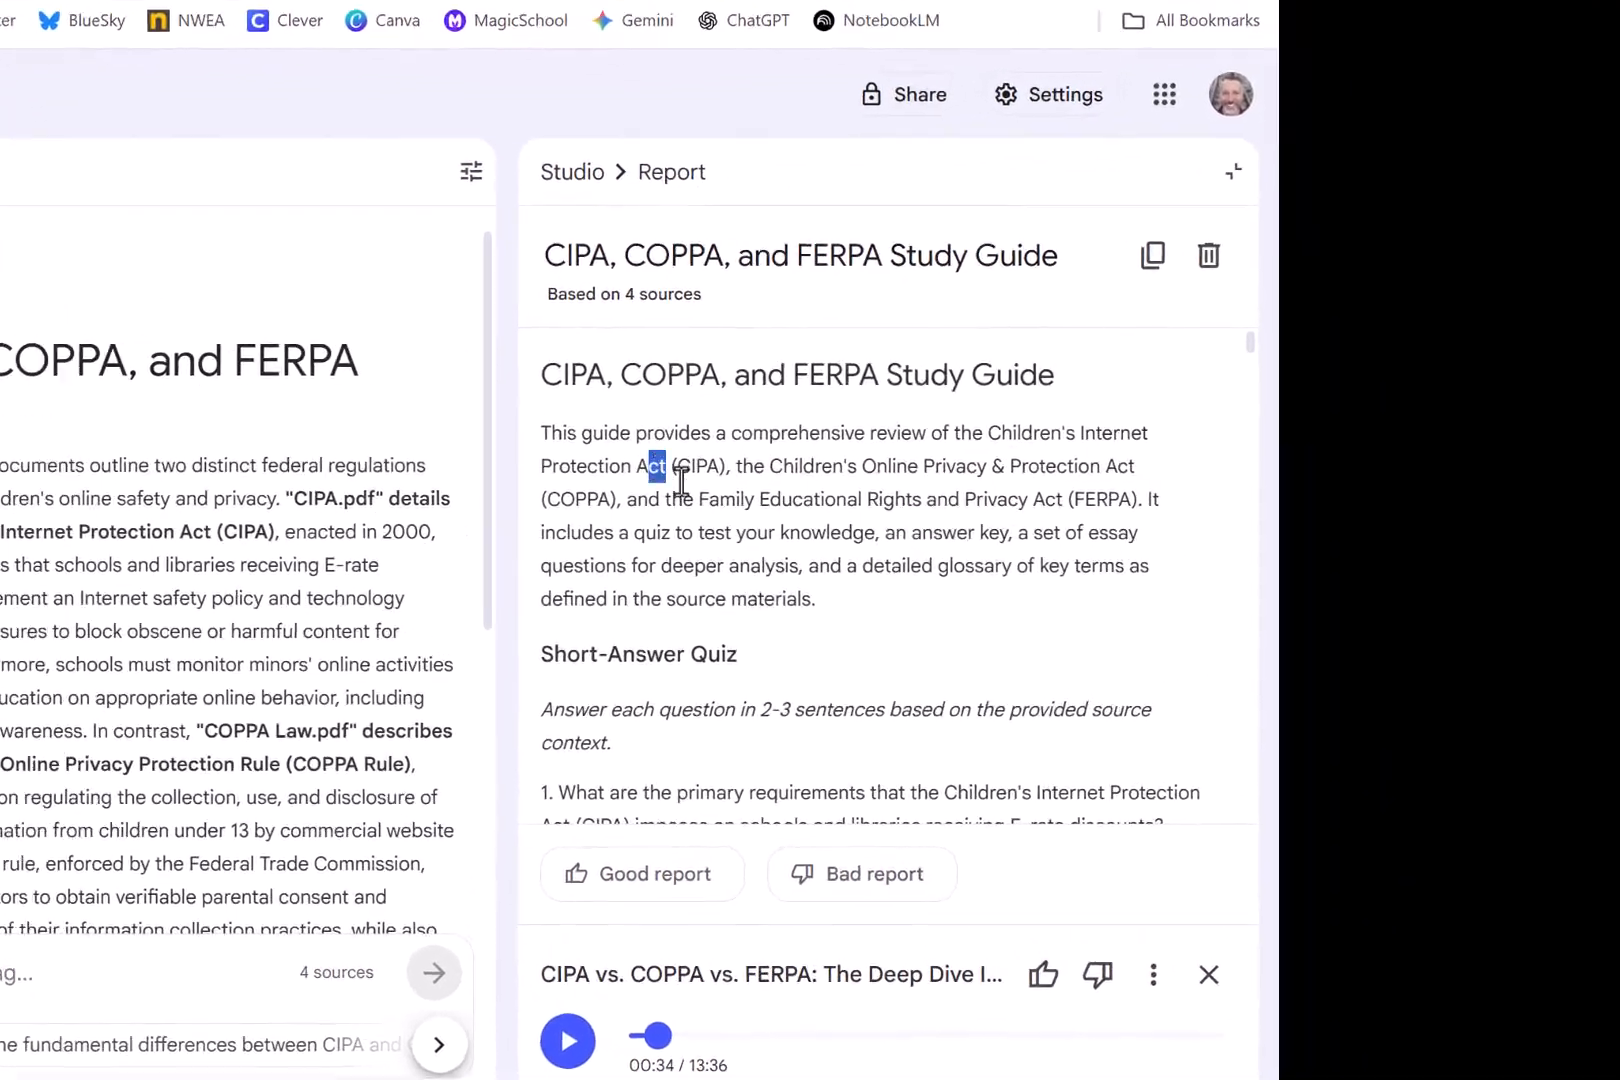
Step: Read through the study guide's introduction and its short-answer quiz questions
left_click_drag(1102, 479, 1355, 593)
scroll(562, 512, "down", 3)
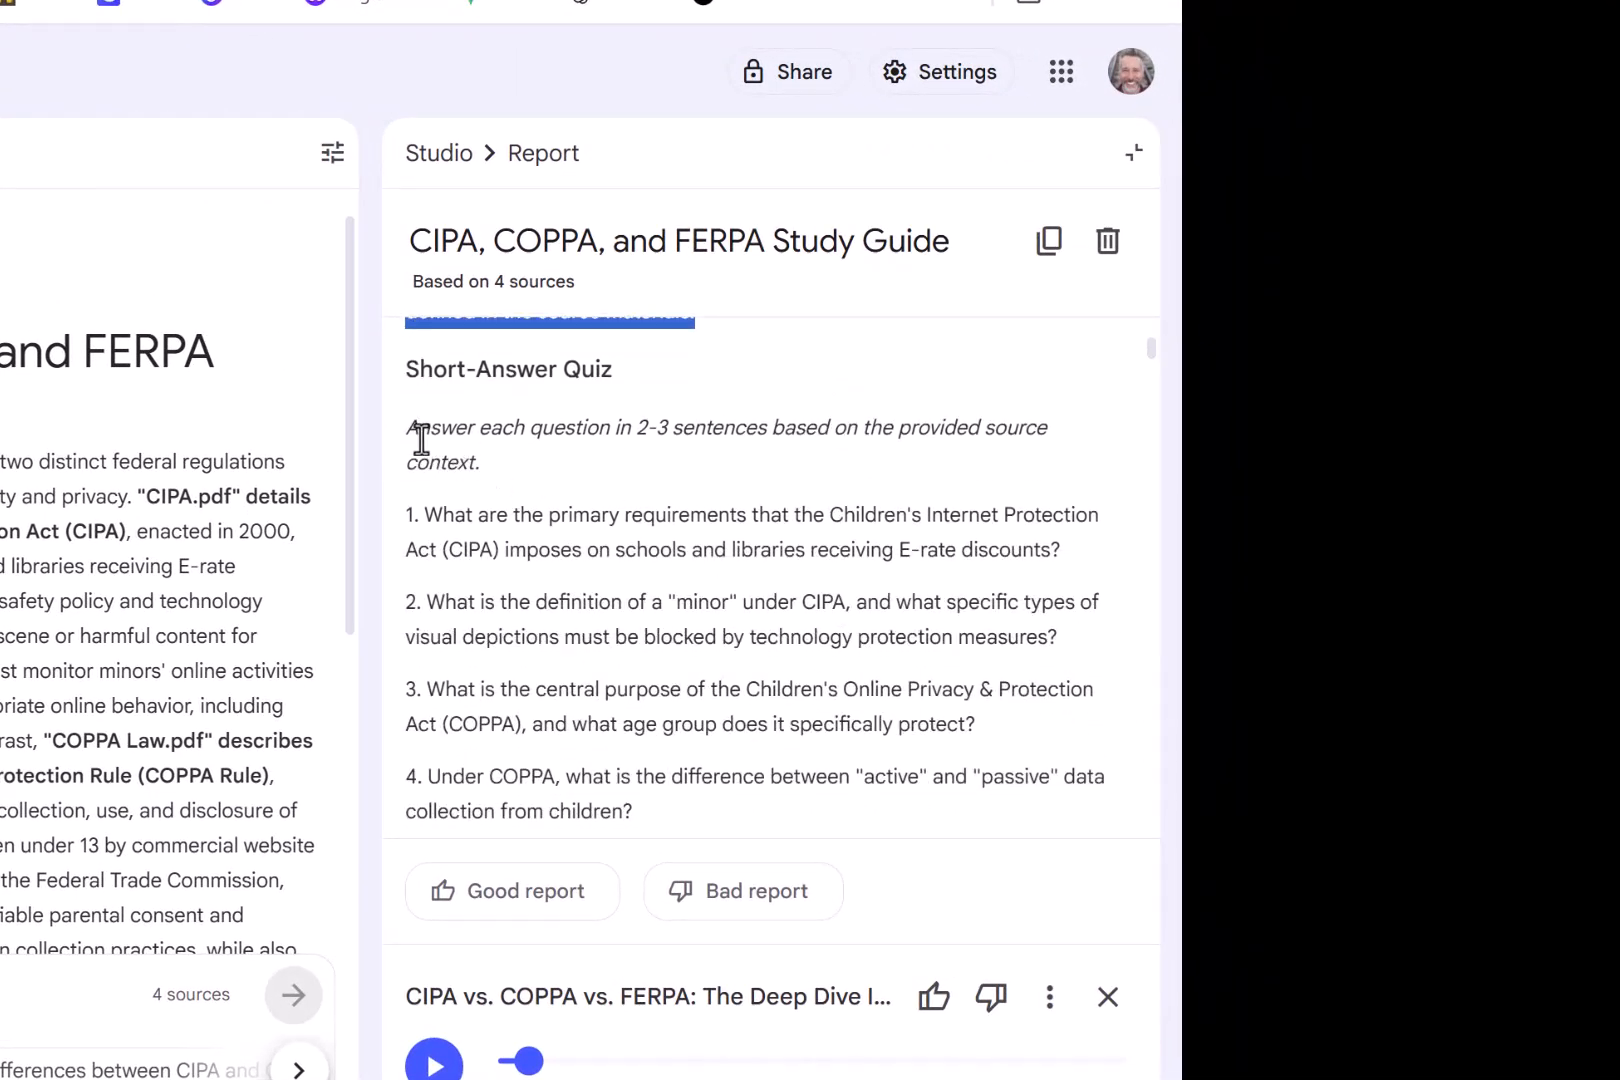
left_click_drag(408, 435, 918, 820)
scroll(859, 643, "down", 10)
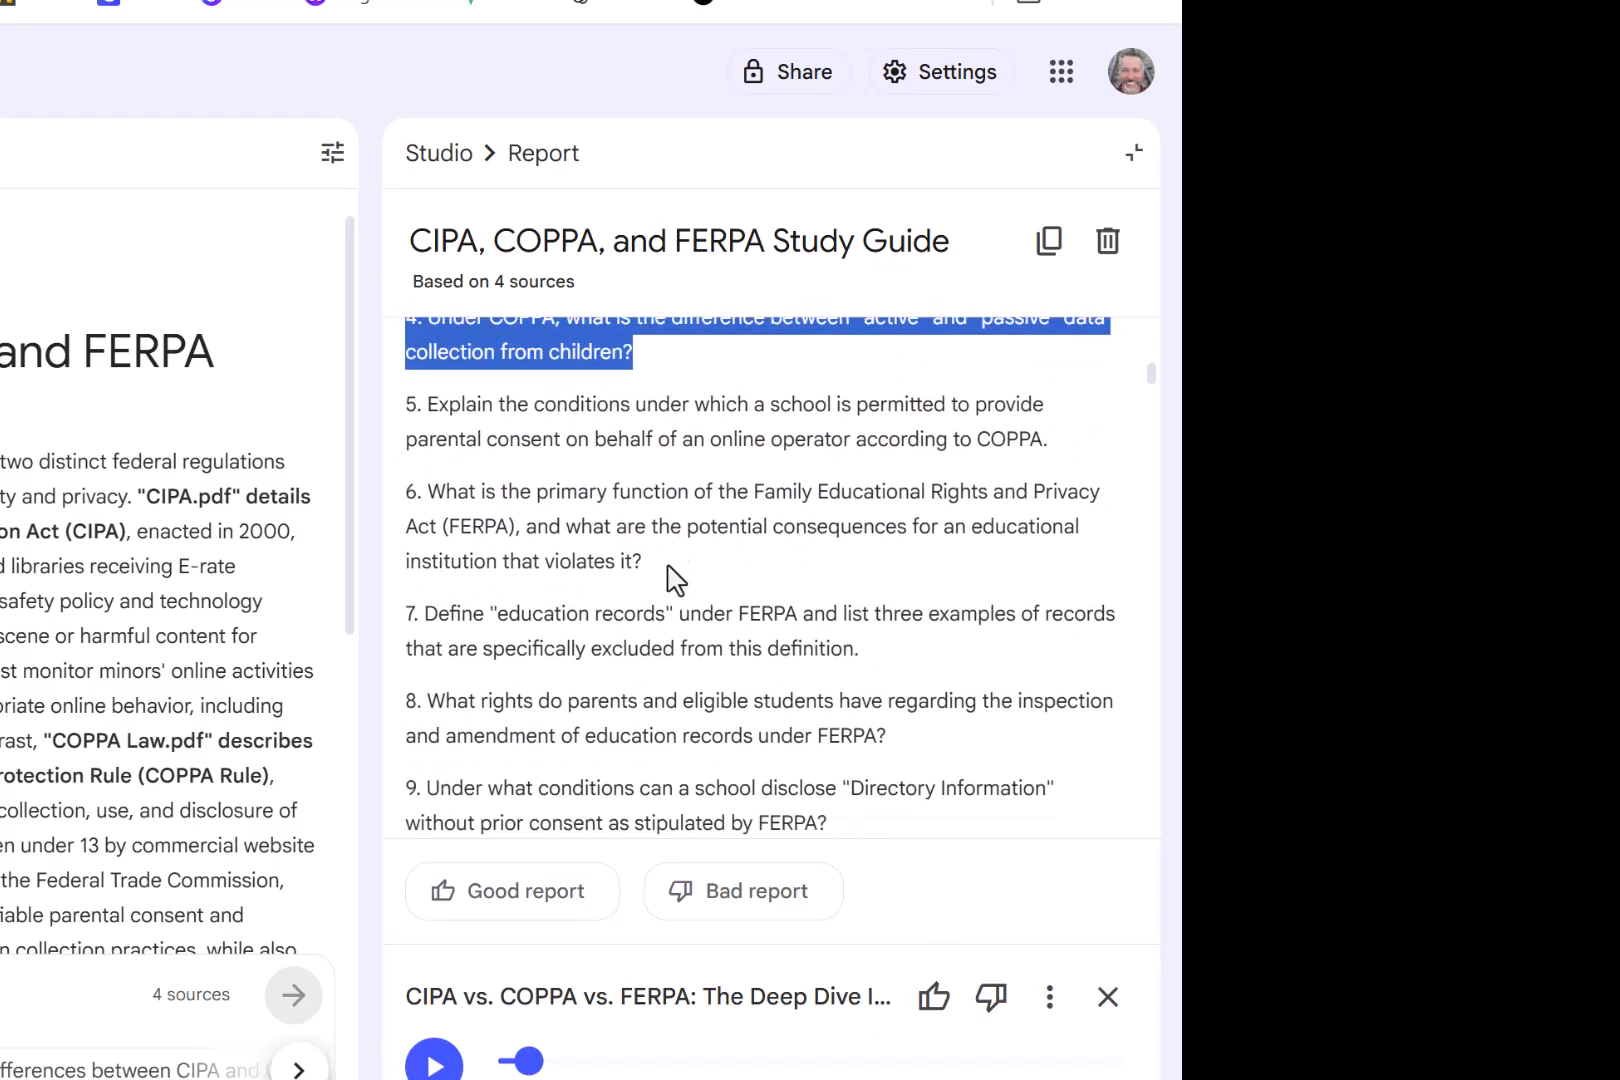
left_click_drag(409, 550, 723, 524)
scroll(737, 580, "up", 10)
left_click(737, 580)
scroll(735, 579, "up", 15)
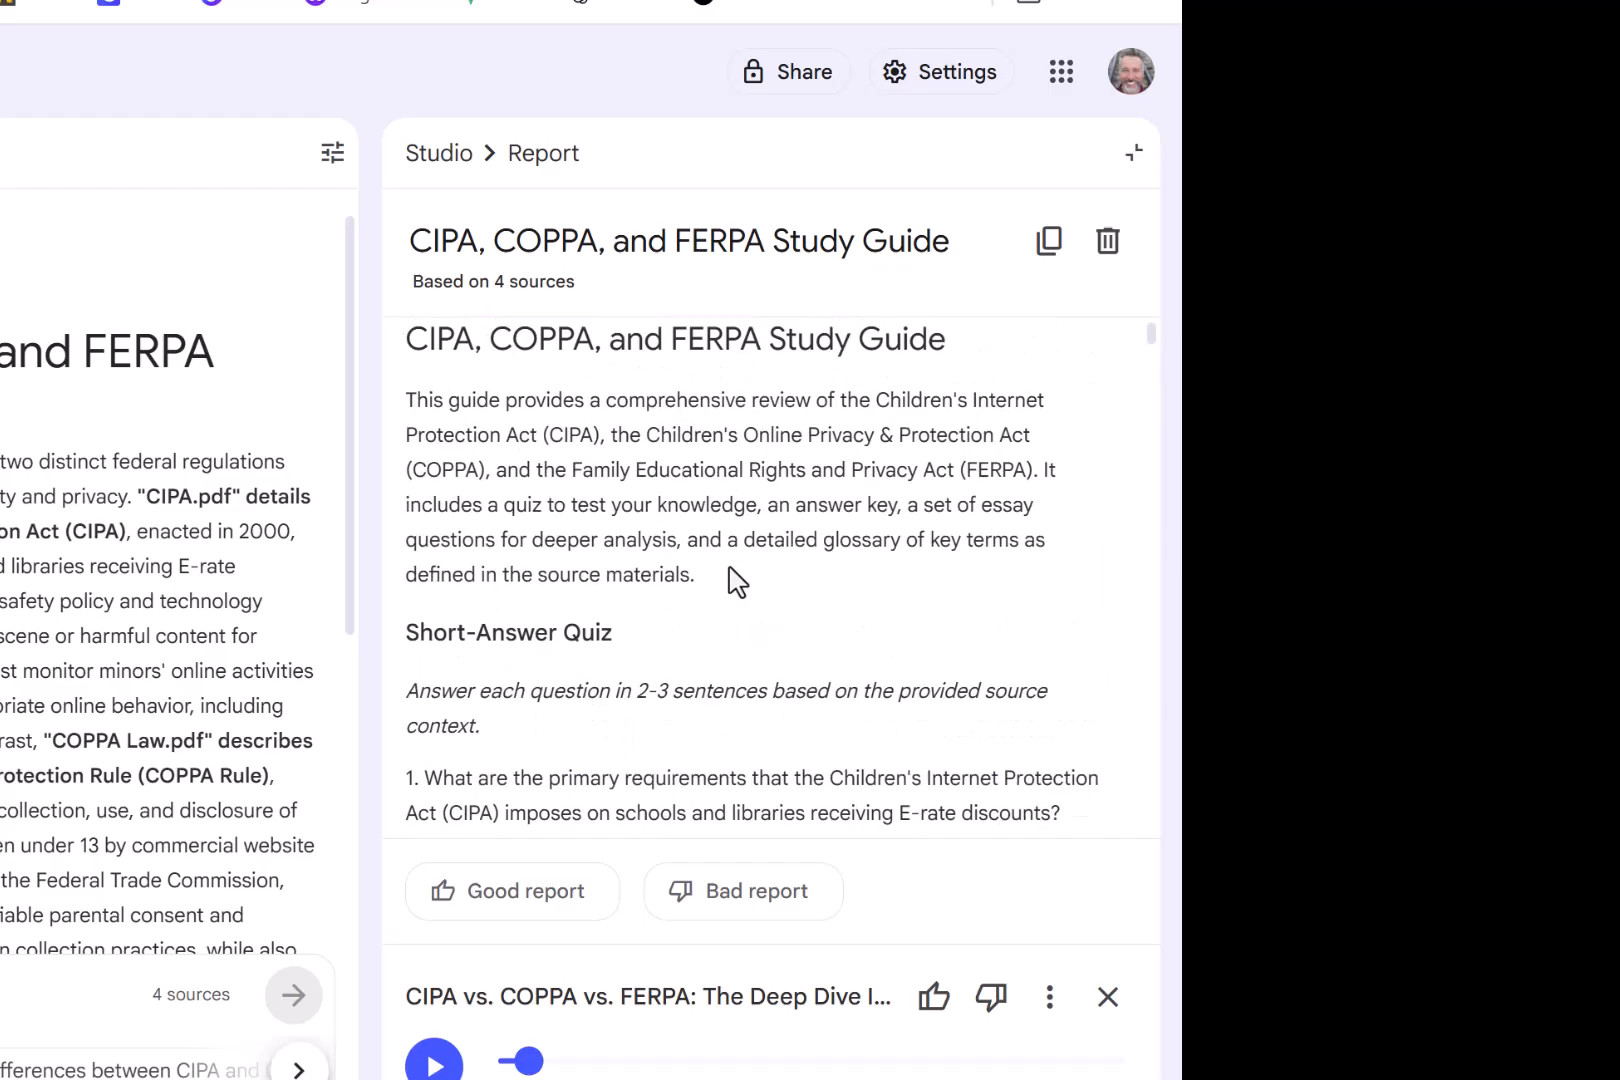
scroll(515, 610, "down", 5)
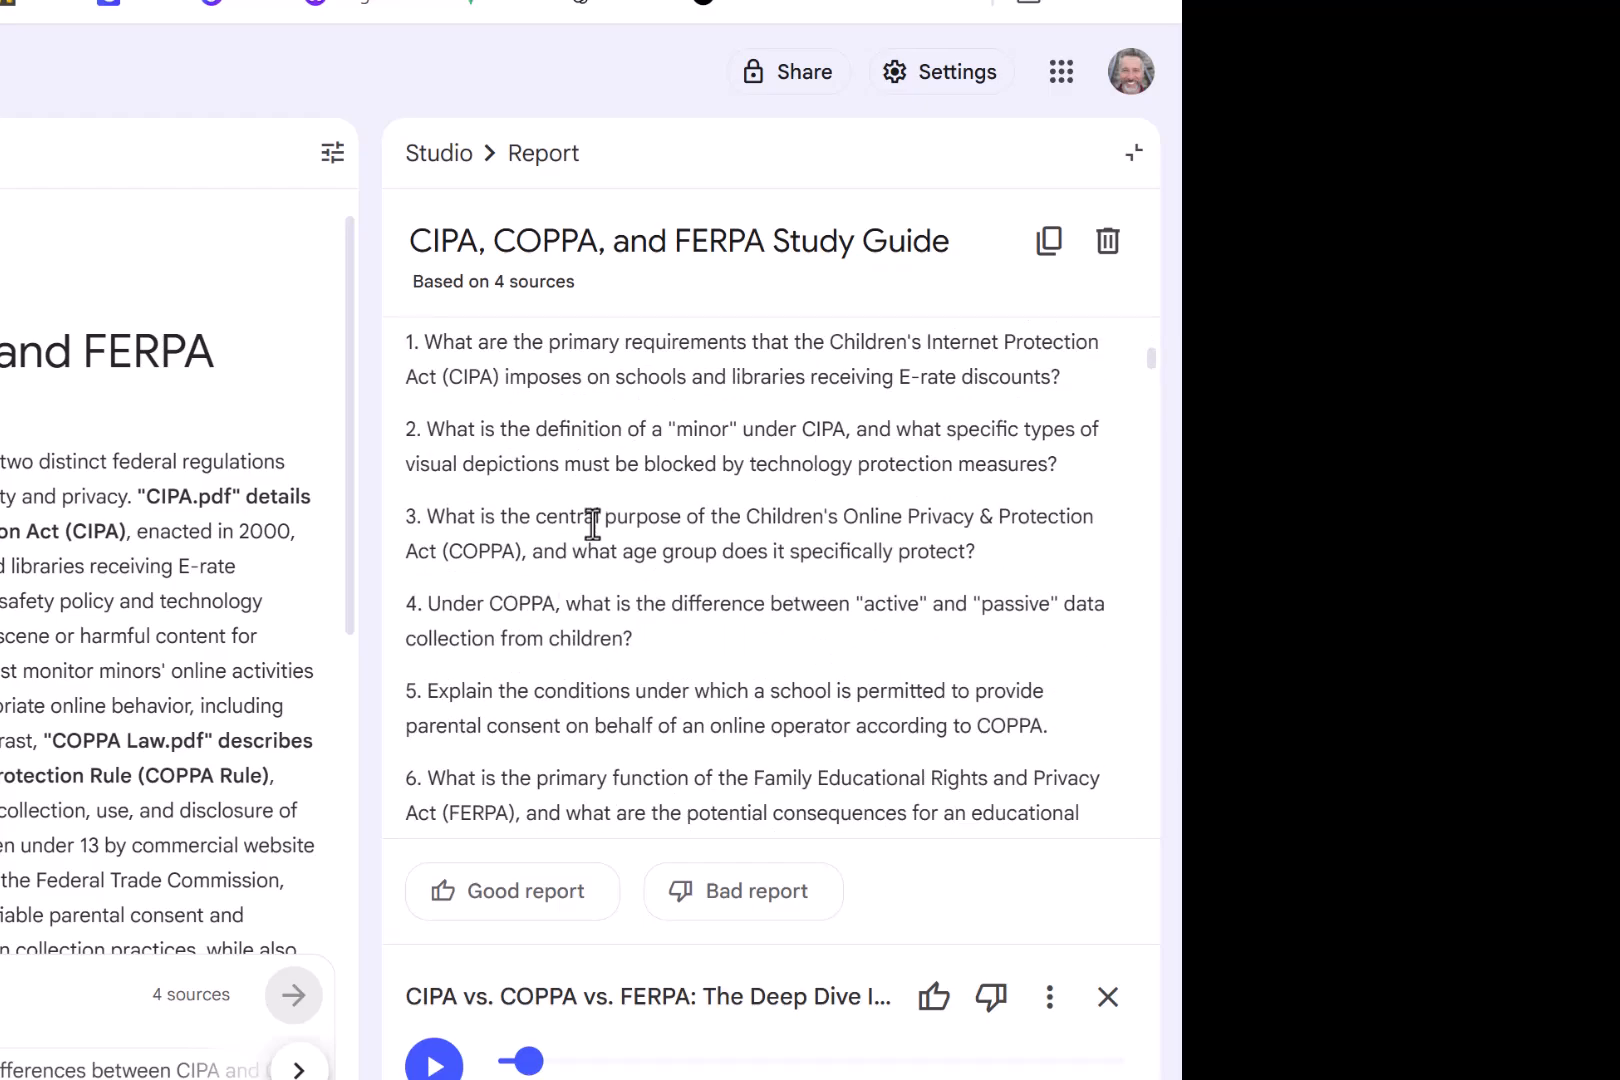
Step: Return to the Studio overview and generate a Video Overview, flashcards and a quiz from the sources
left_click(438, 156)
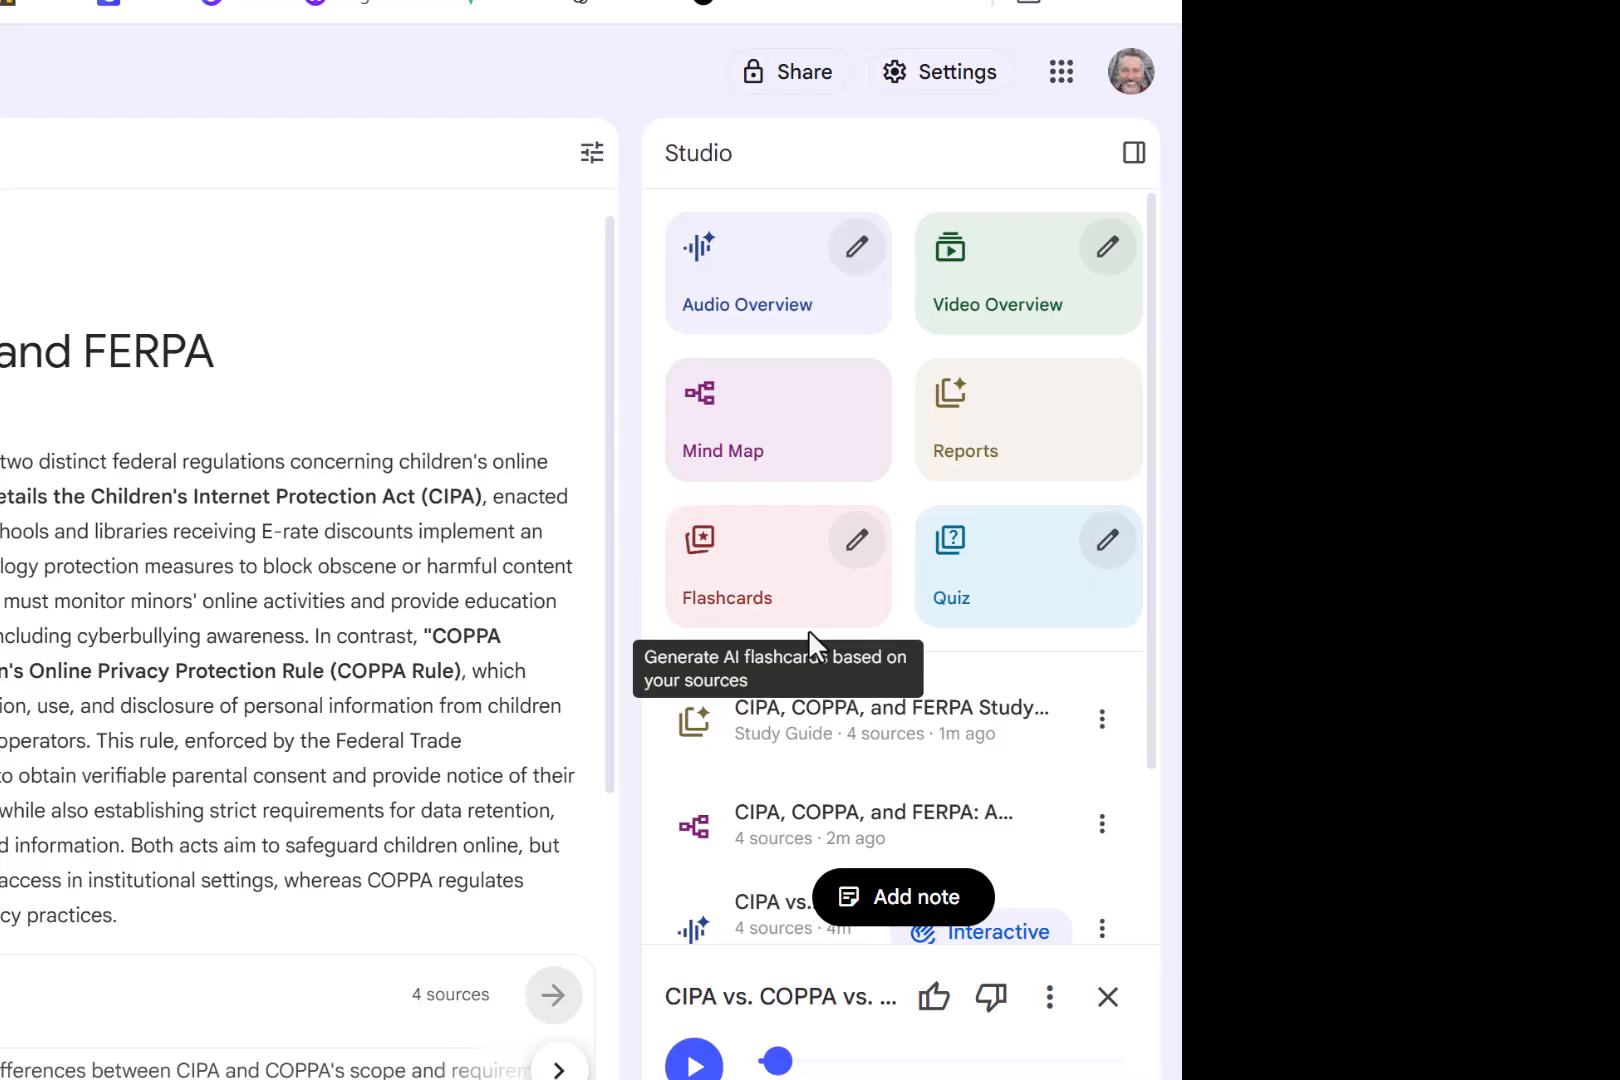
left_click(1000, 300)
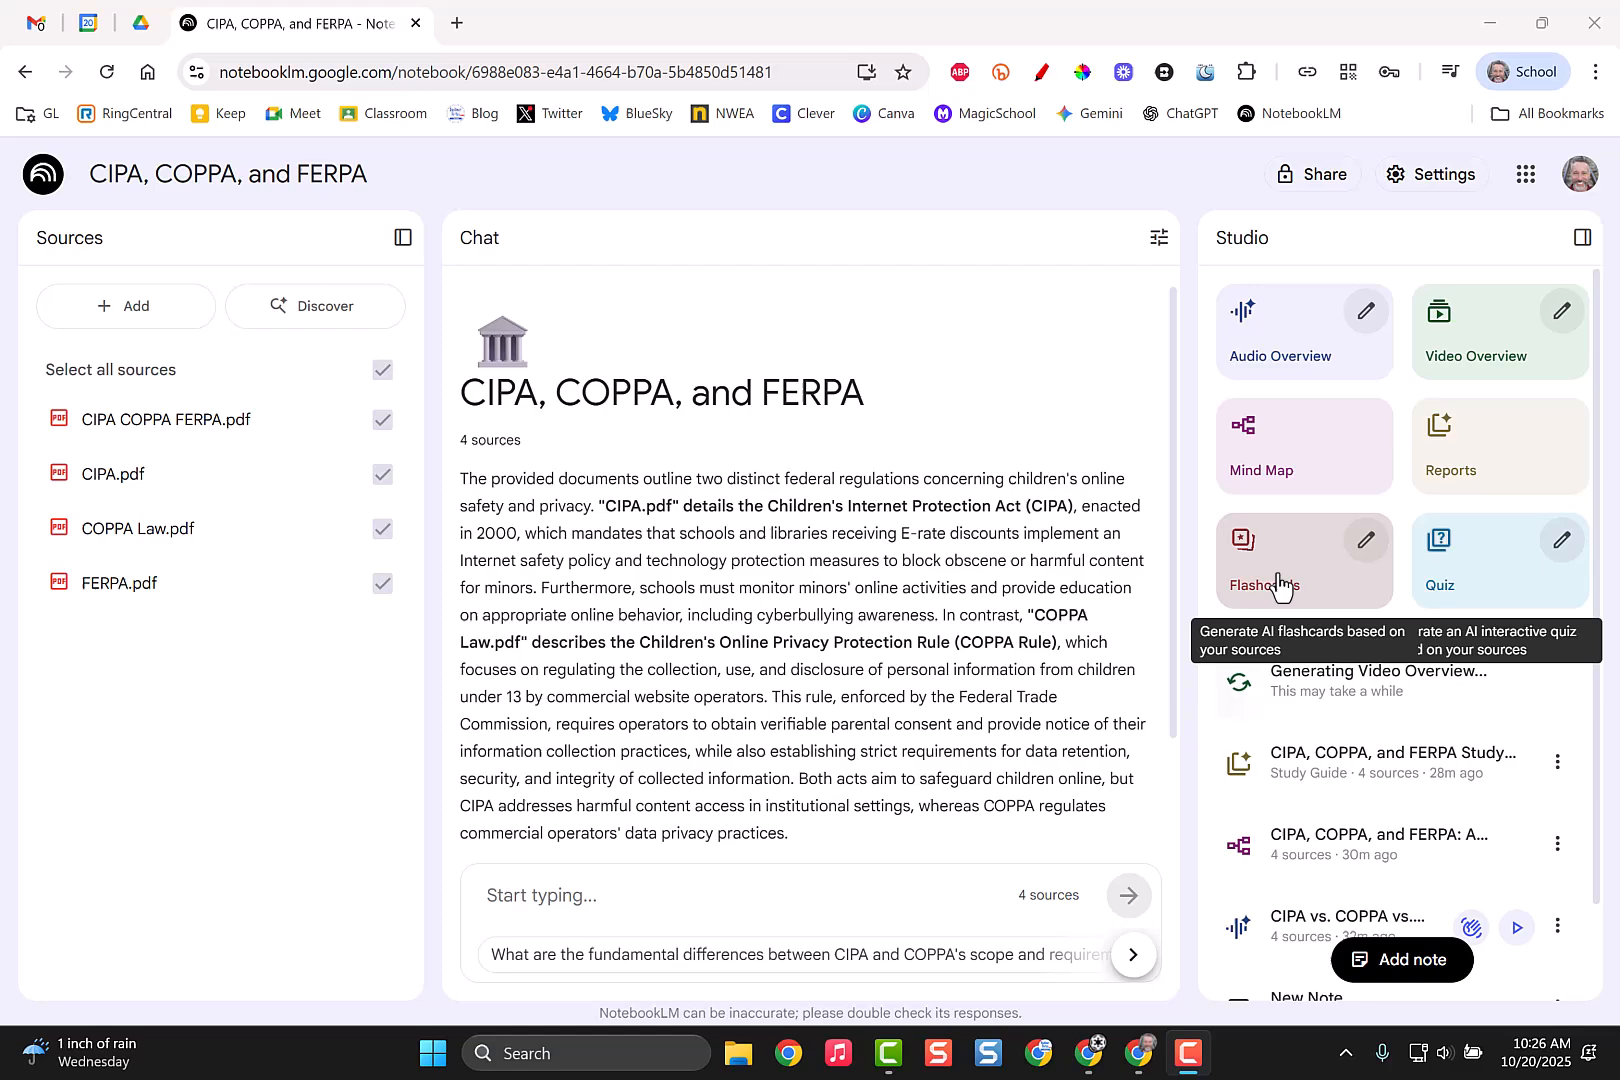
left_click(1256, 589)
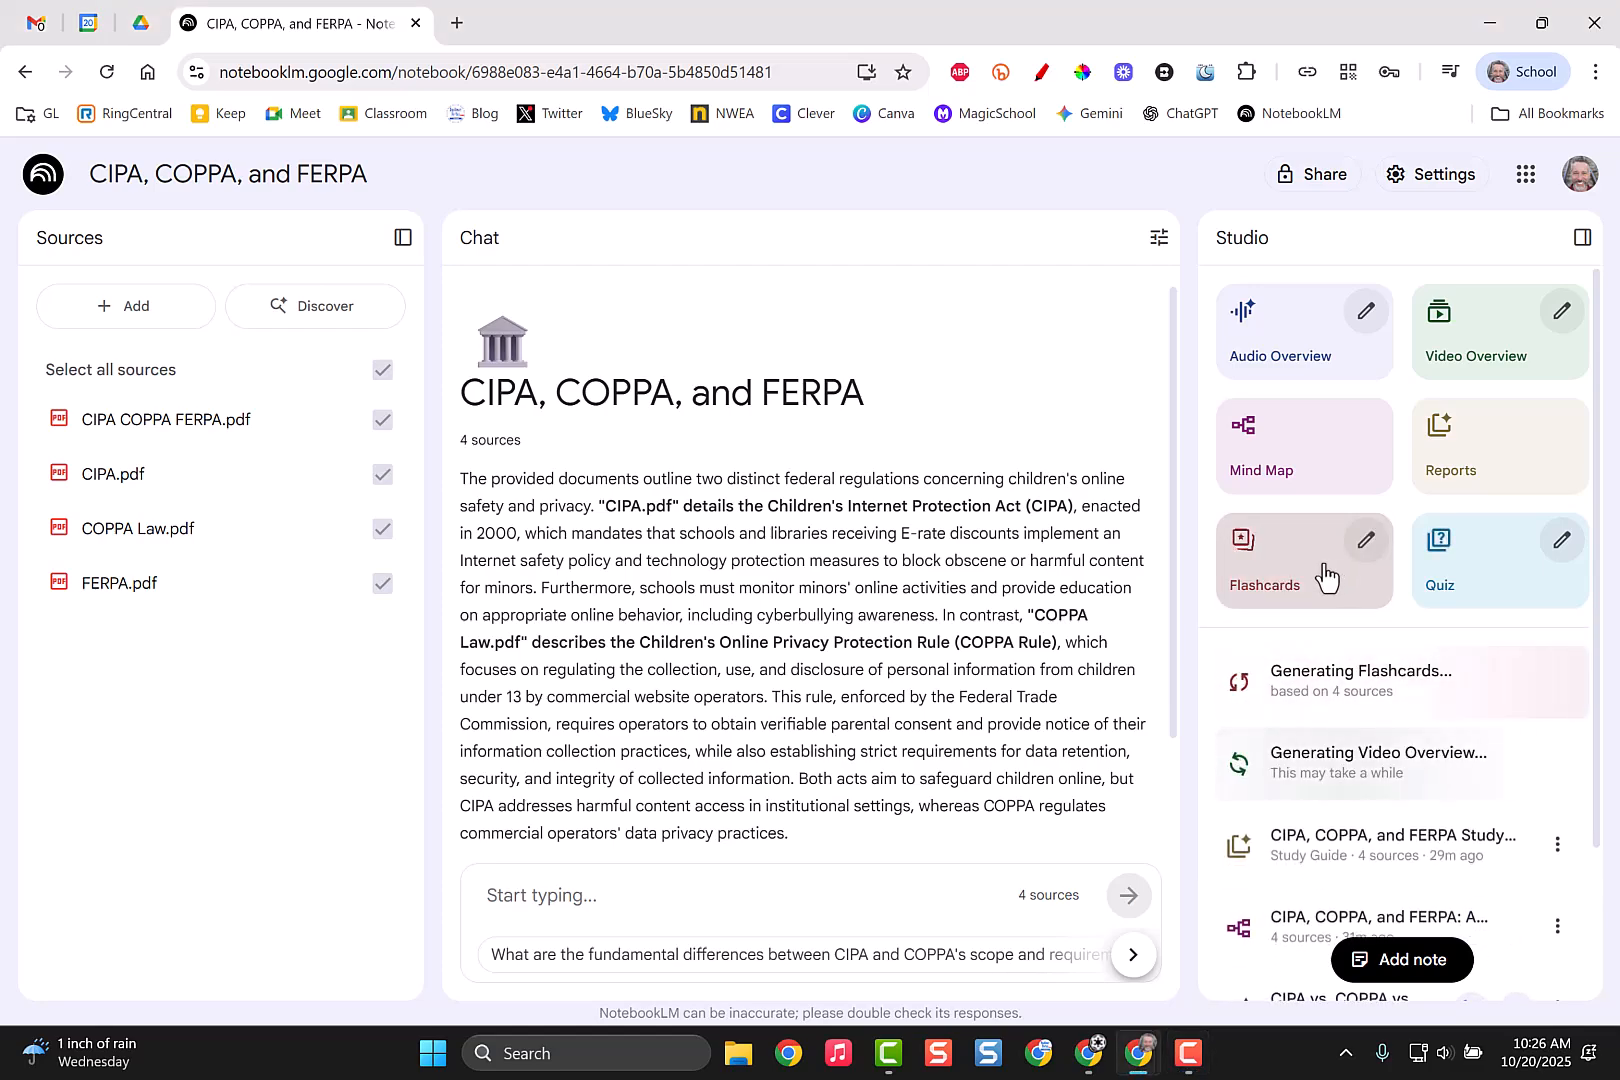
left_click(1474, 567)
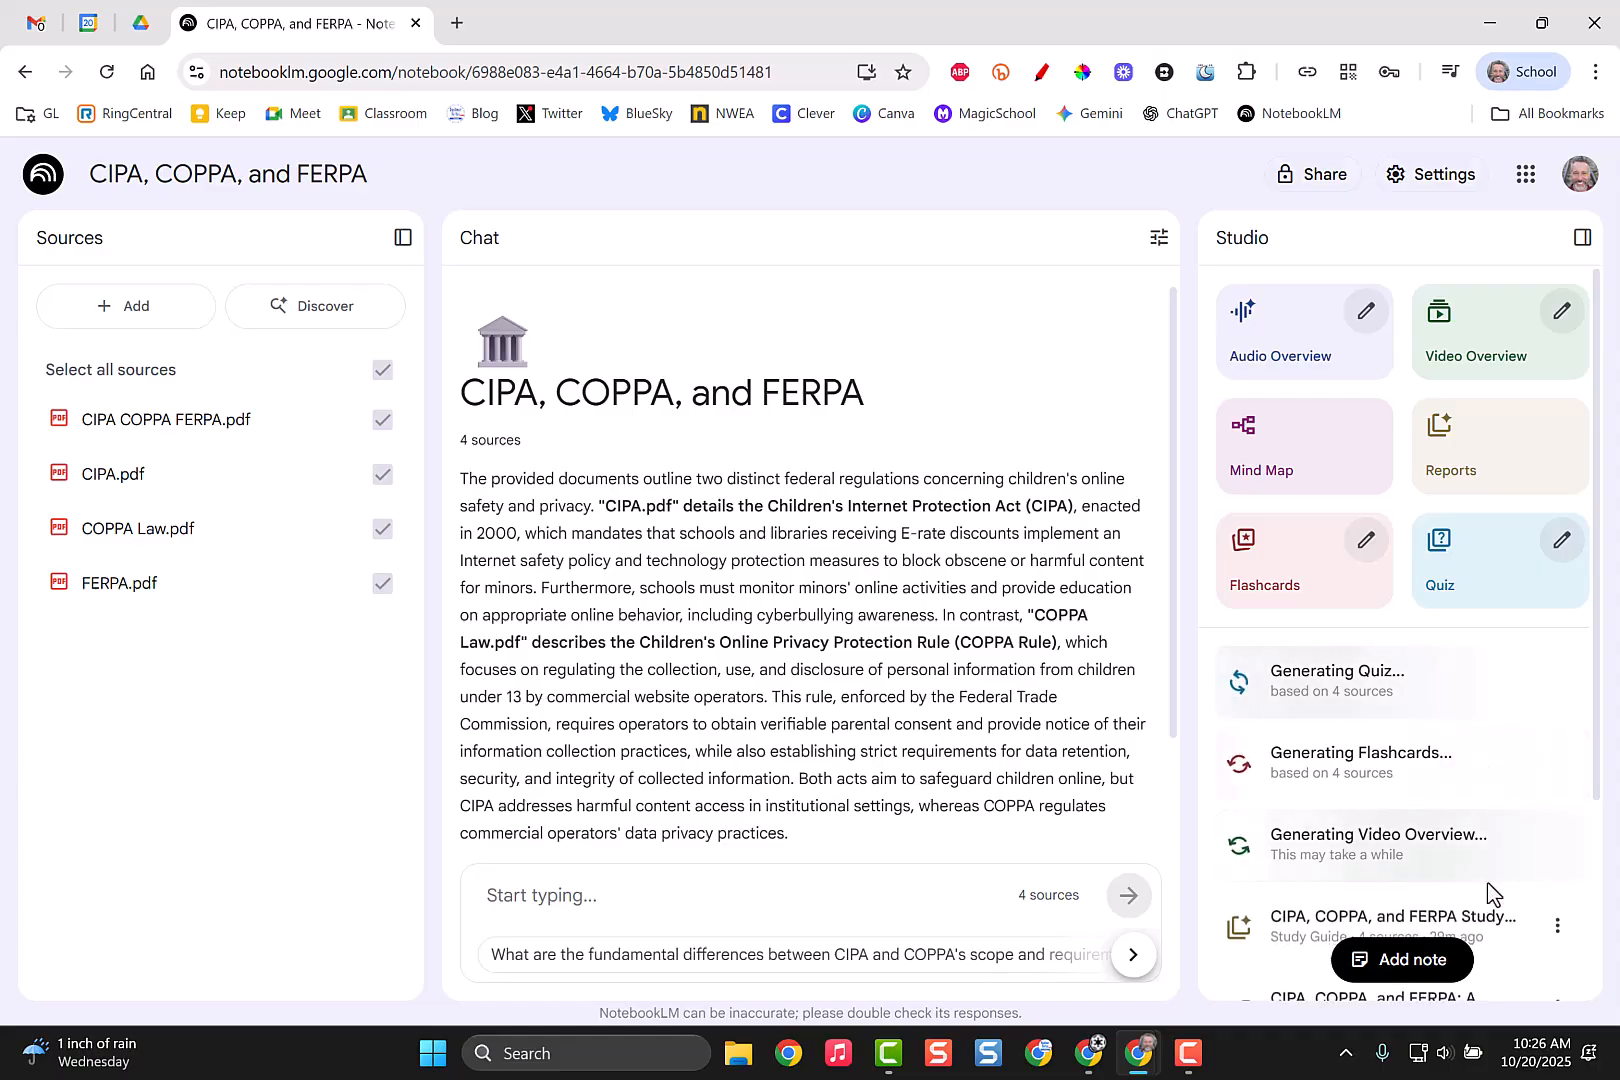
scroll(1495, 835, "down", 2)
scroll(1481, 690, "up", 2)
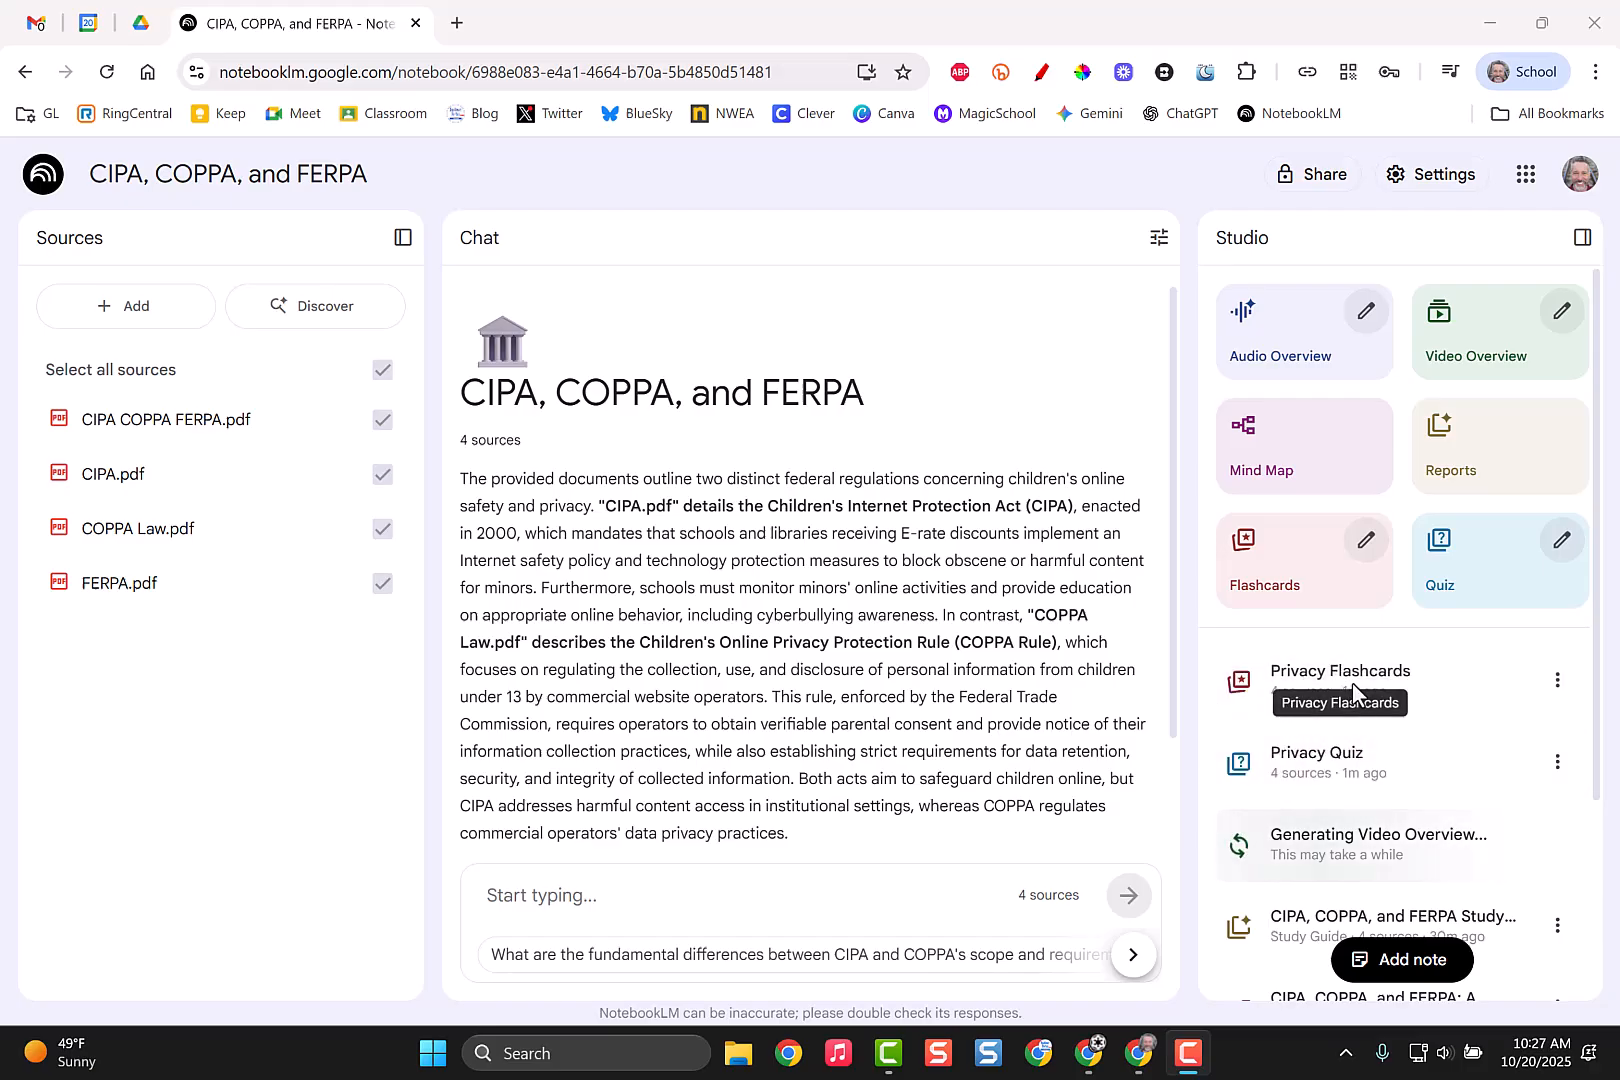
Step: Open the Privacy Quiz and answer question 1 with Federal Trade Commission (FTC) and question 2 with 21
left_click(1347, 772)
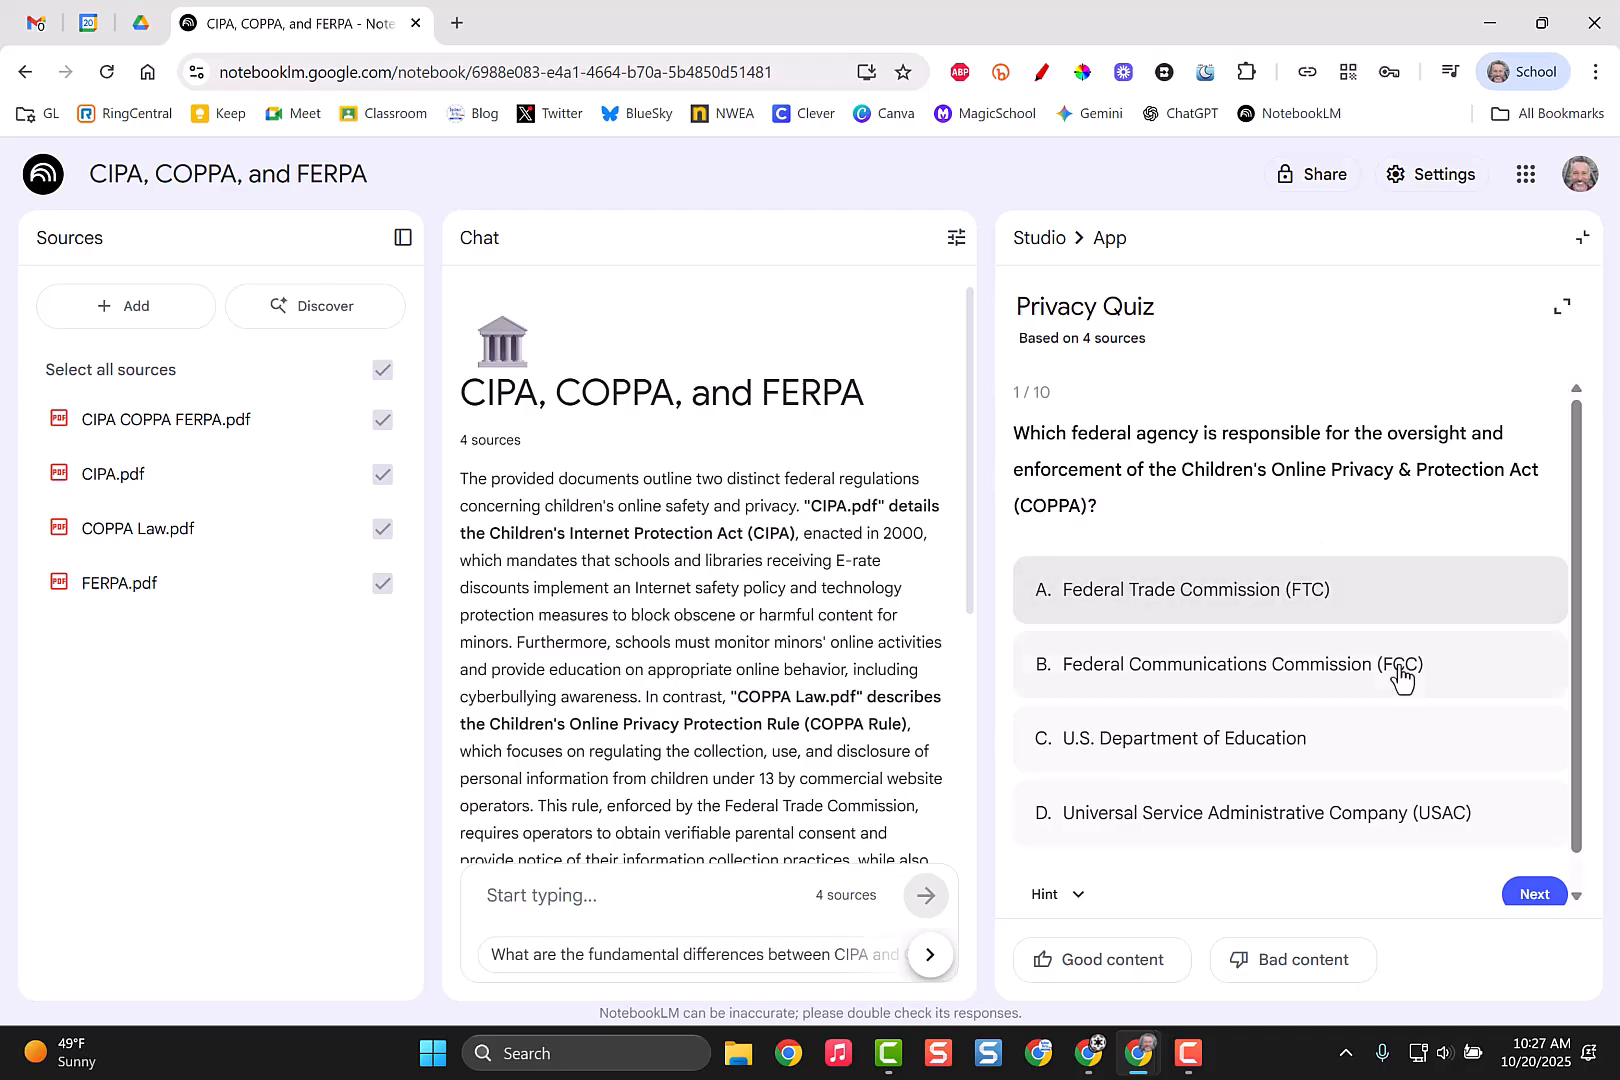
left_click(1240, 620)
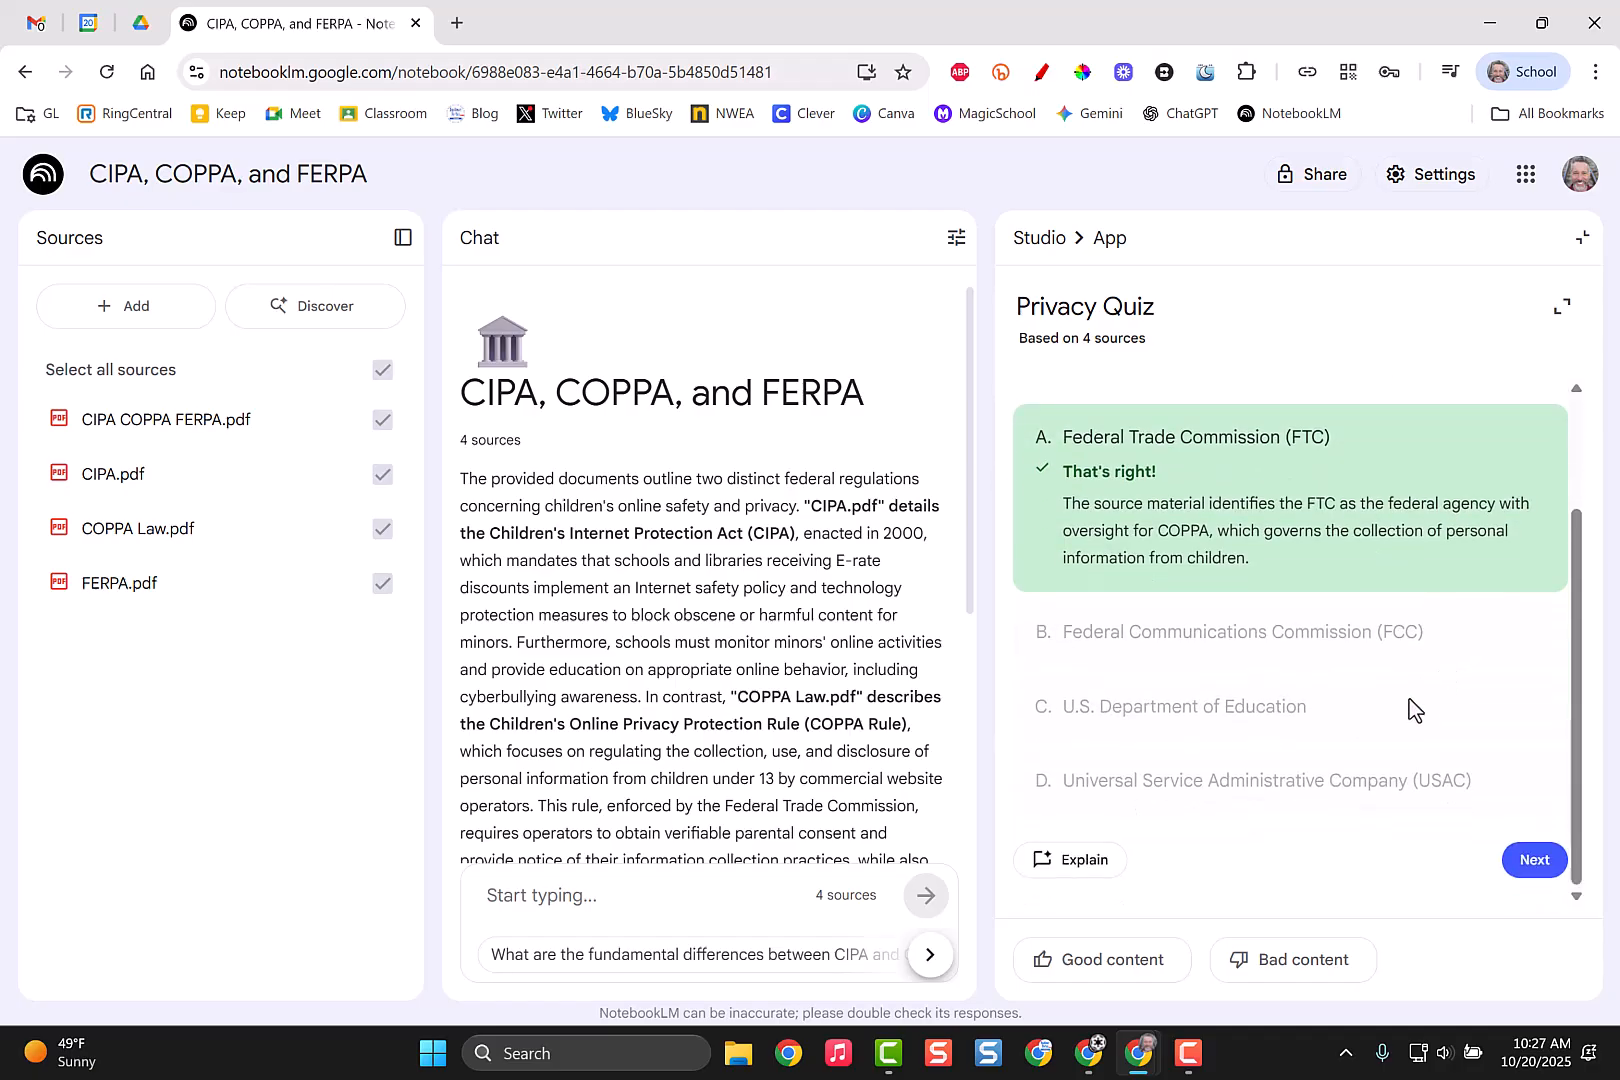
left_click(1533, 860)
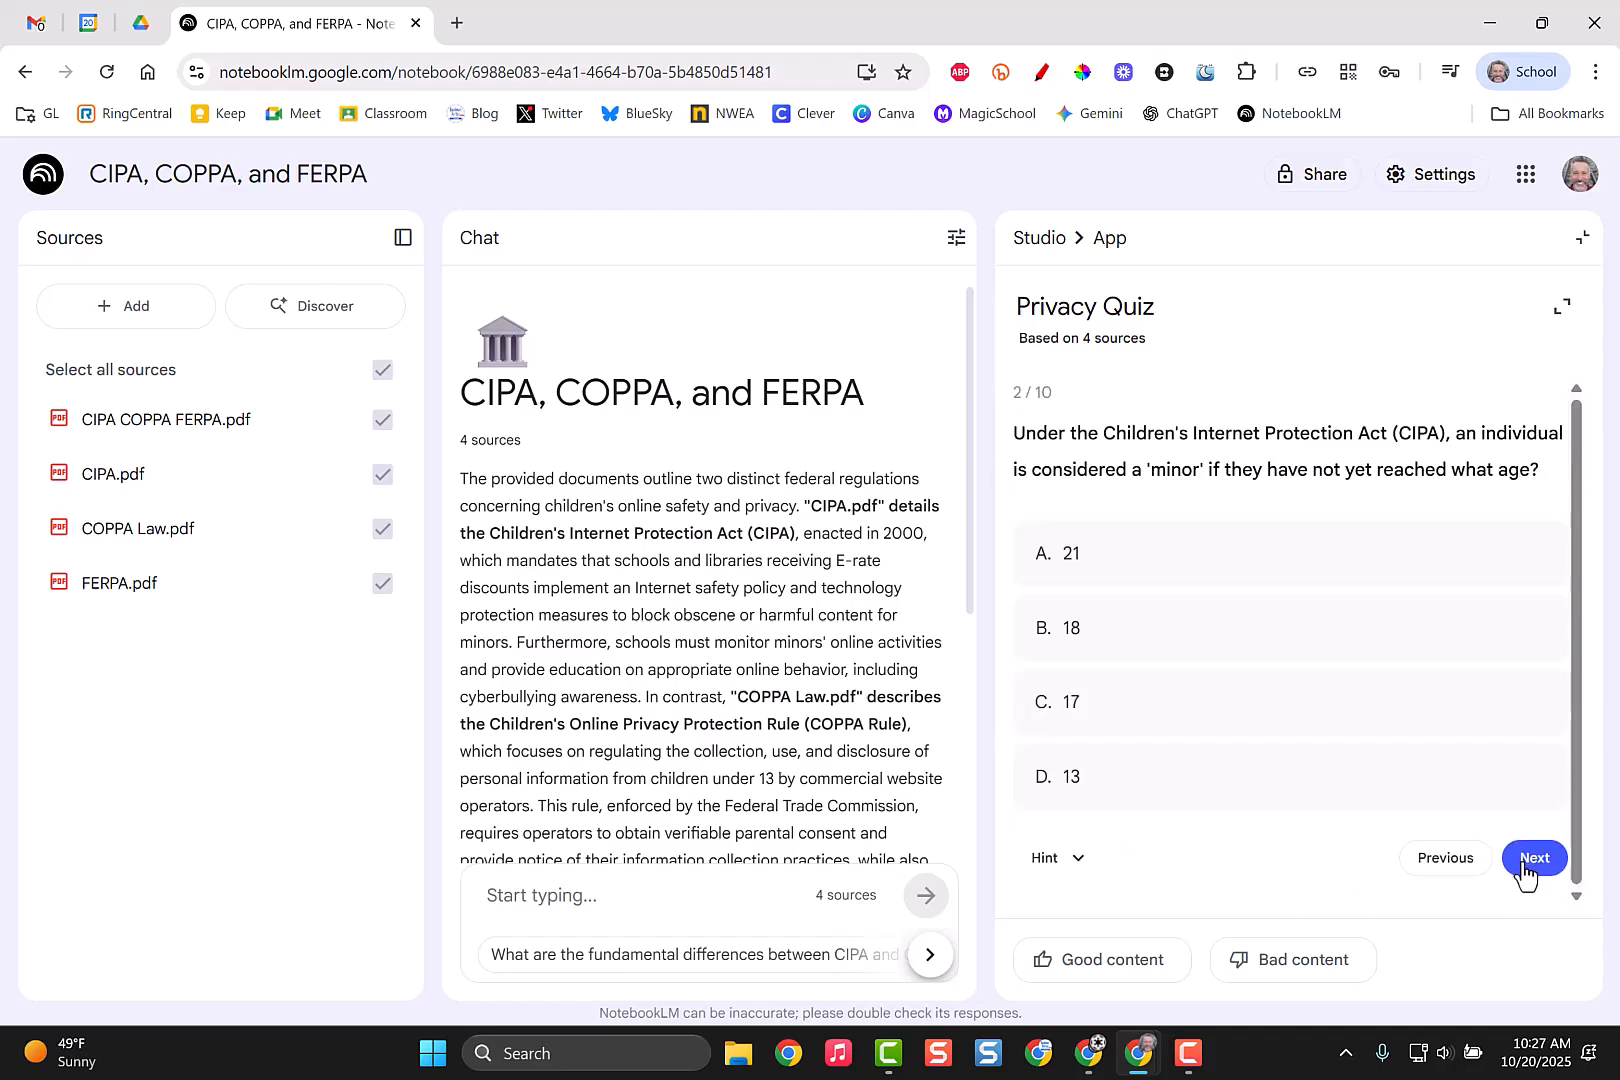
left_click(1107, 560)
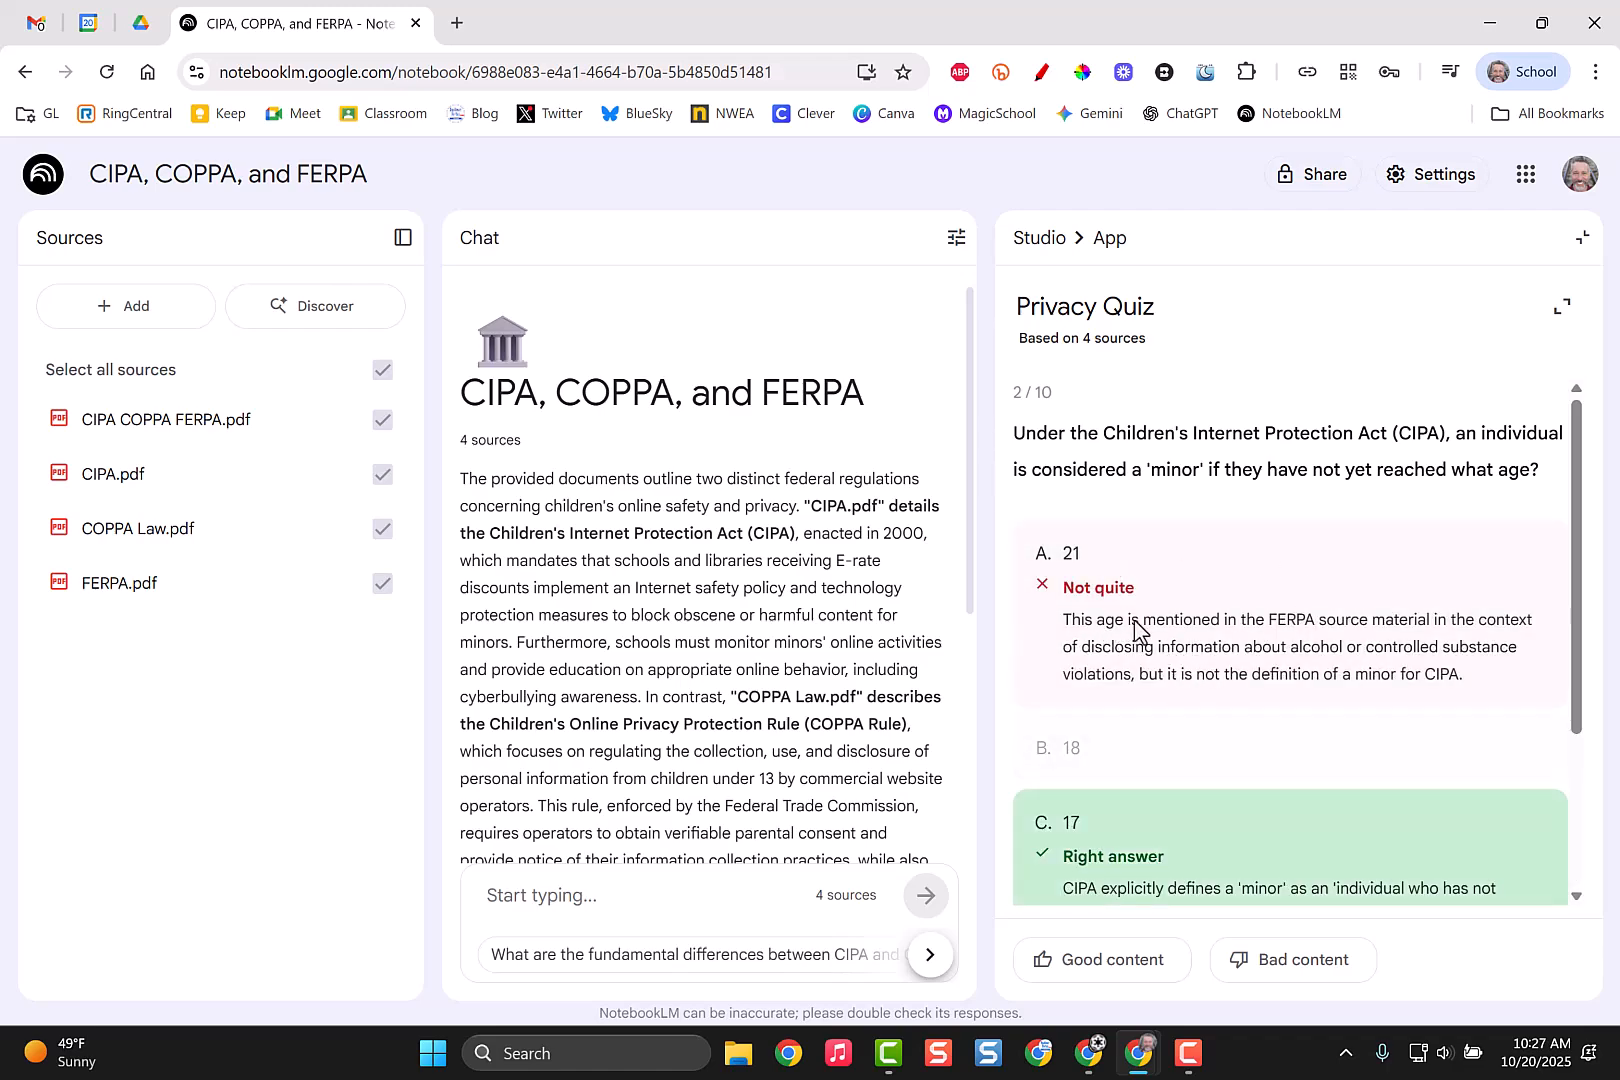
scroll(1485, 821, "down", 3)
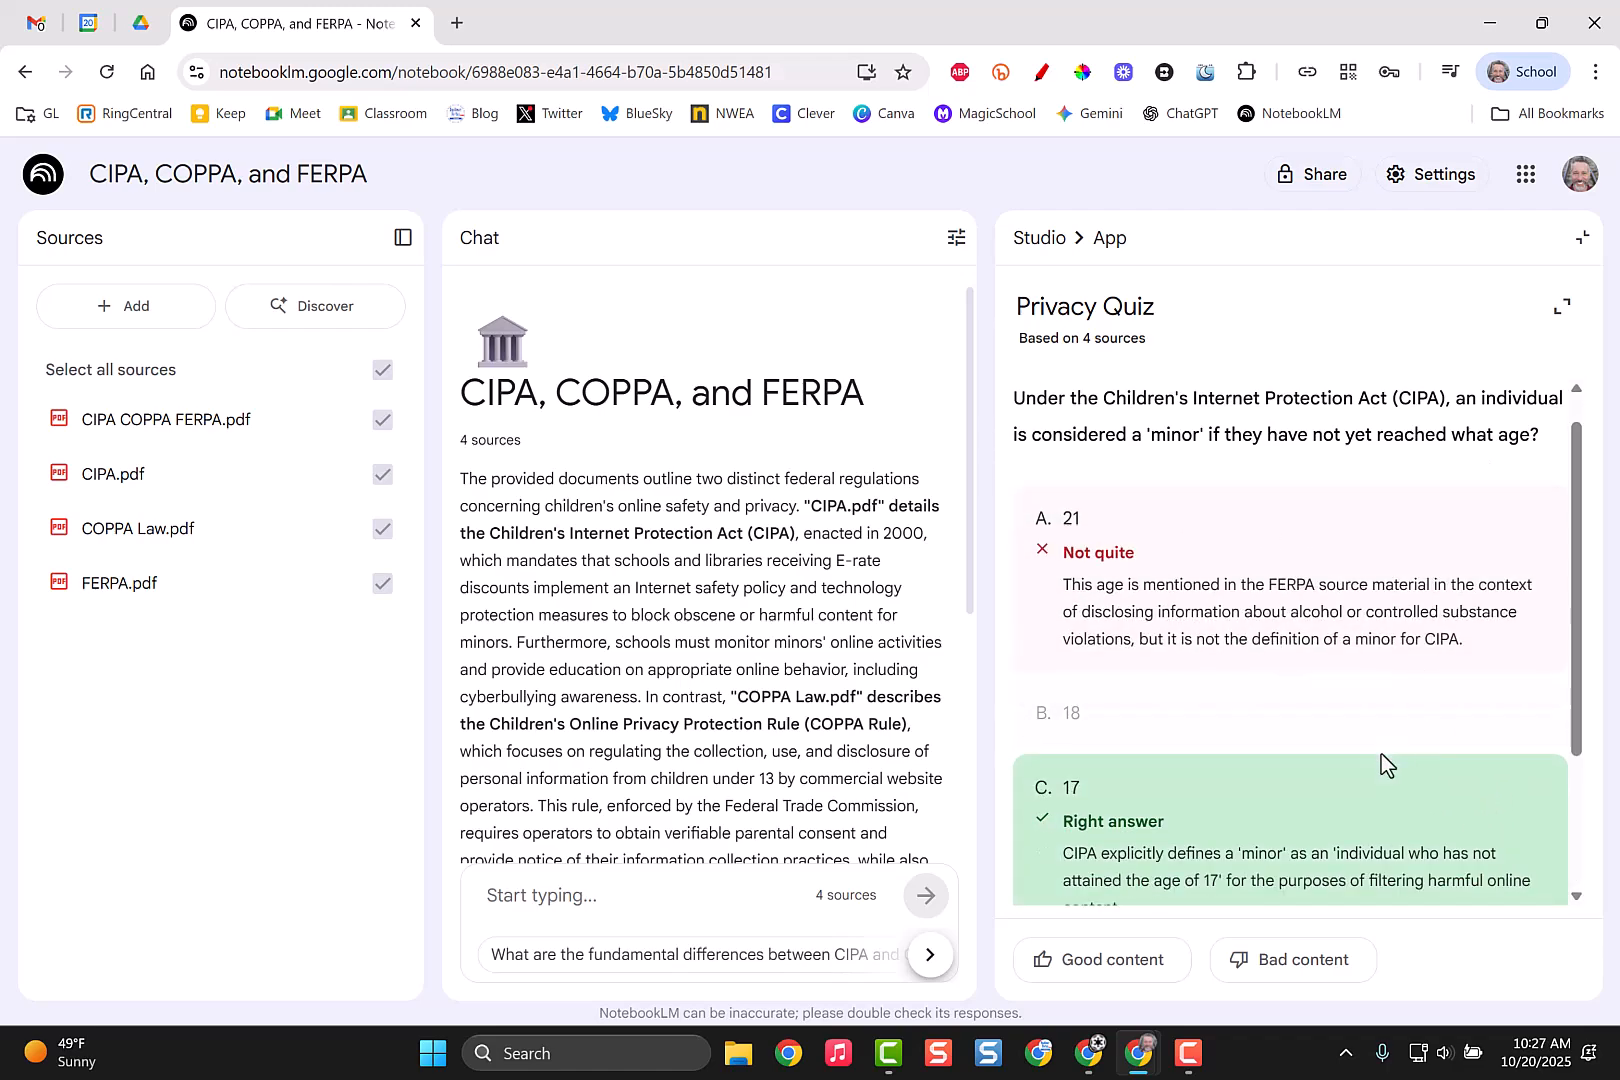
left_click(1545, 875)
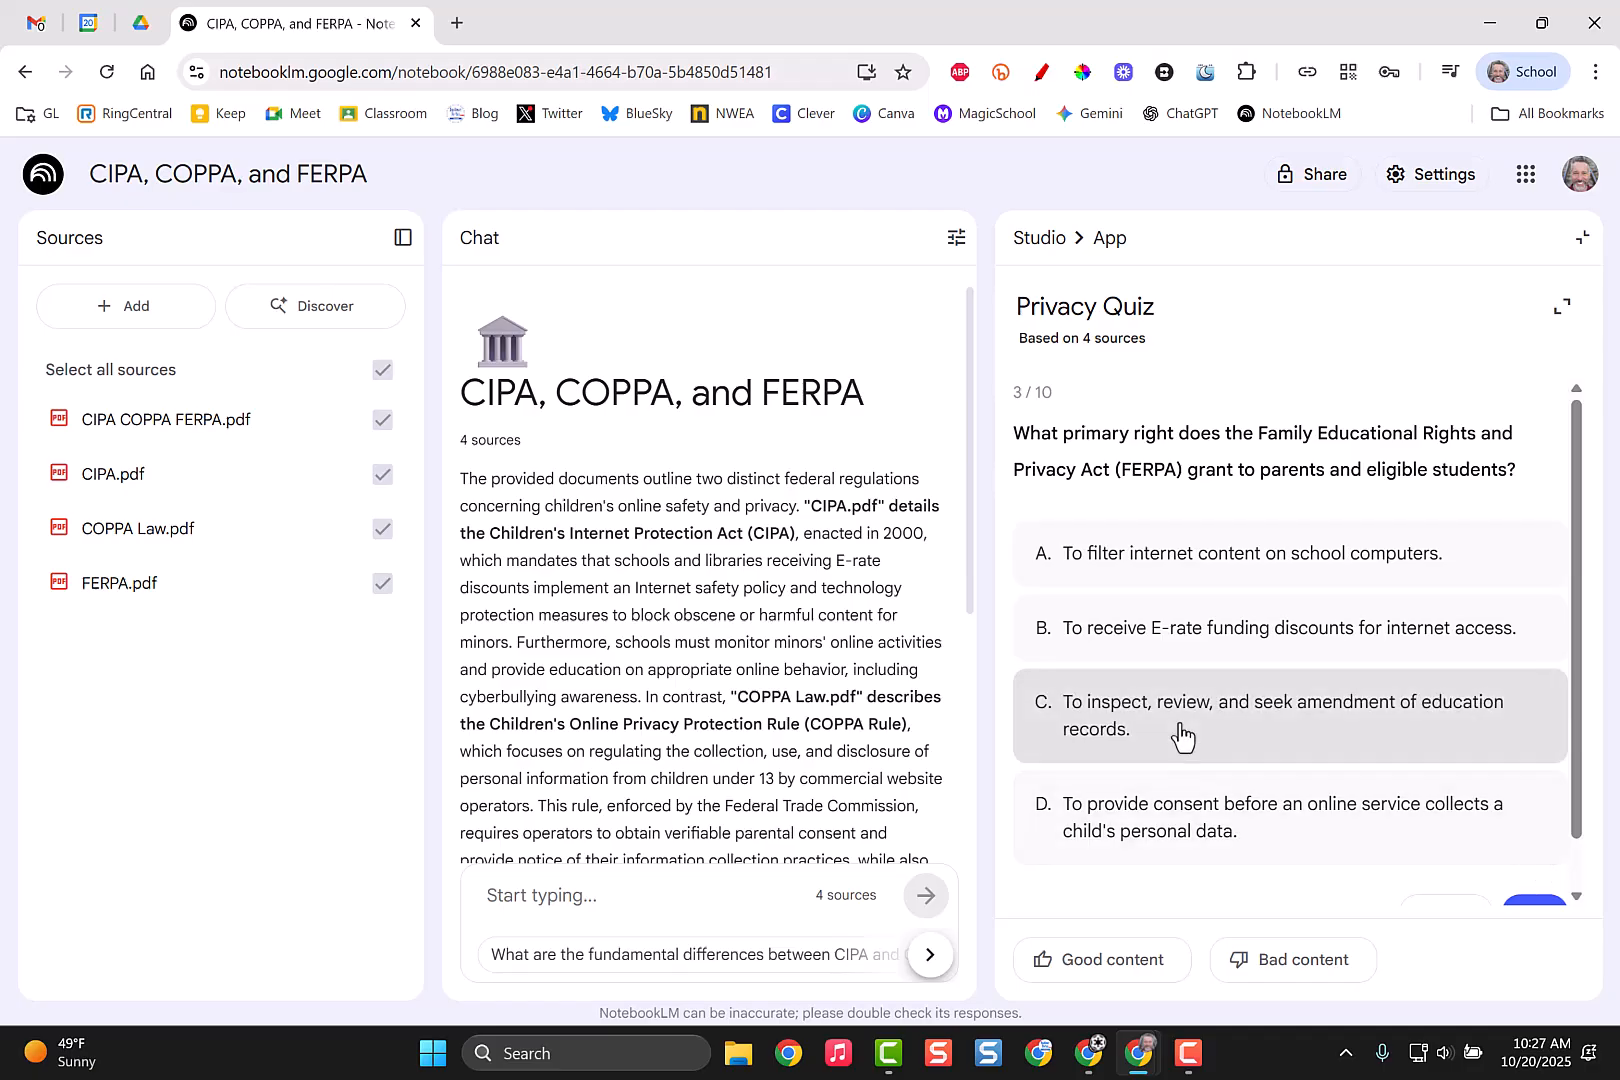
Step: Answer quiz question 3 with inspecting, reviewing and amending education records, and question 4 with deleting all student personal information each school year
left_click(1180, 735)
scroll(1500, 860, "down", 3)
left_click(1533, 878)
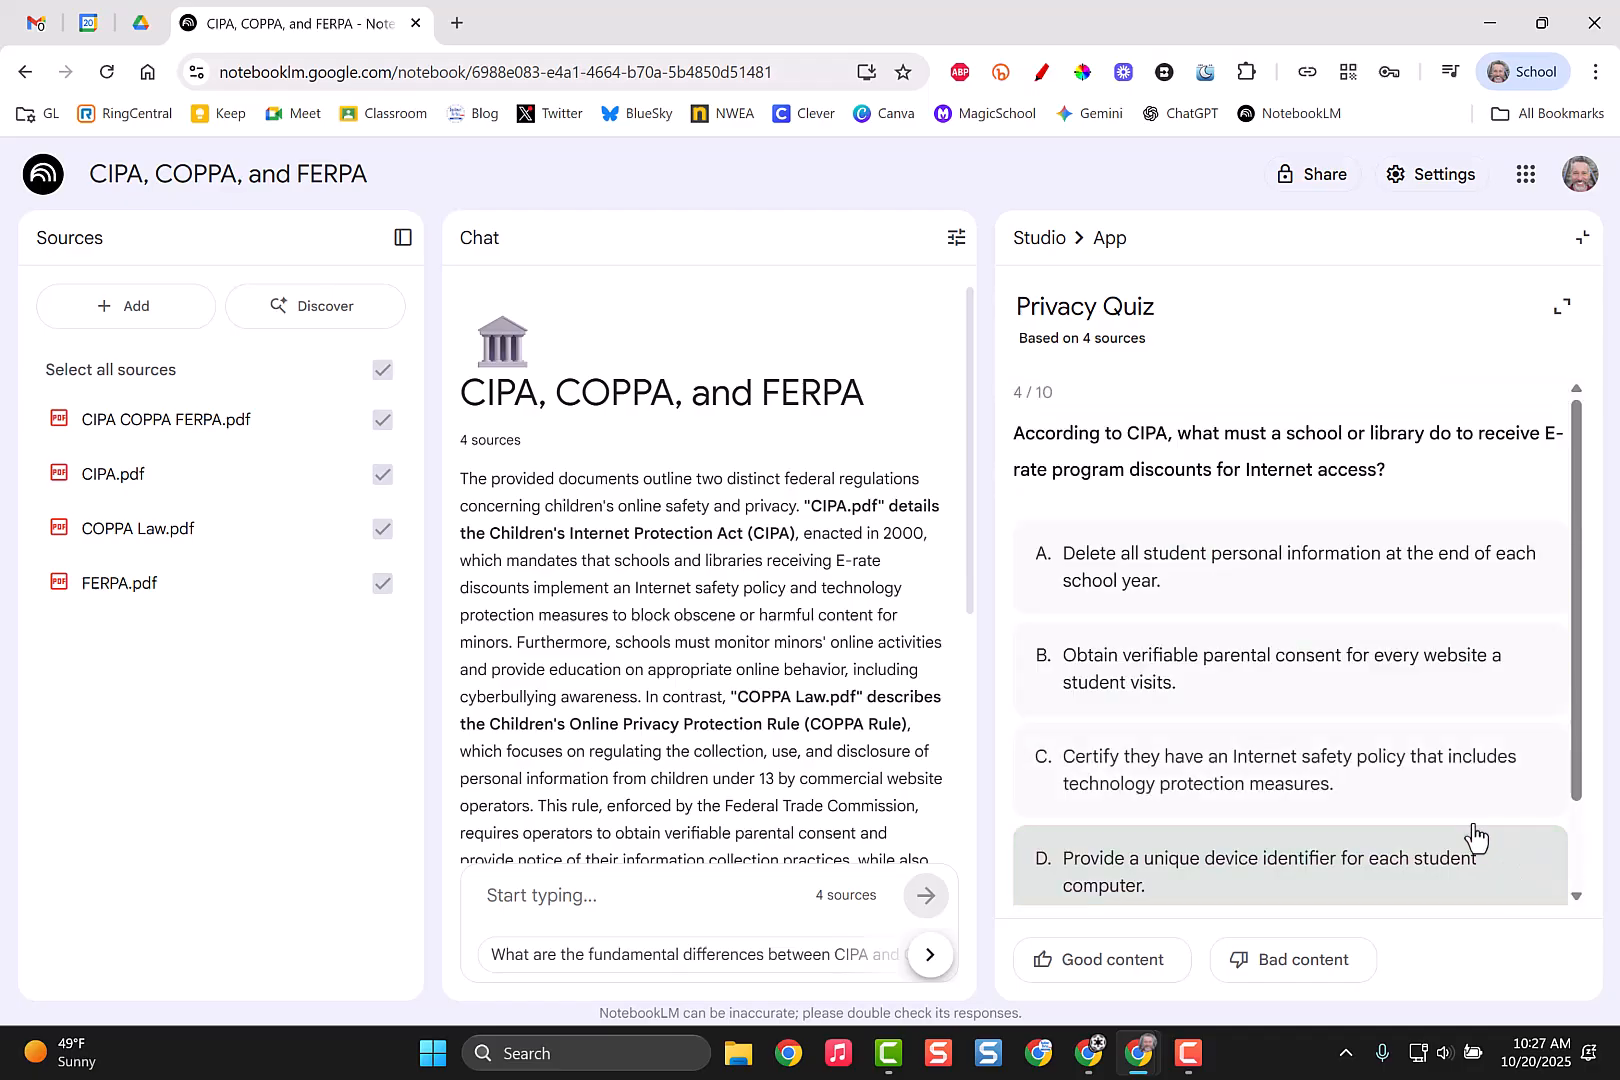
left_click(1237, 596)
scroll(1460, 800, "down", 3)
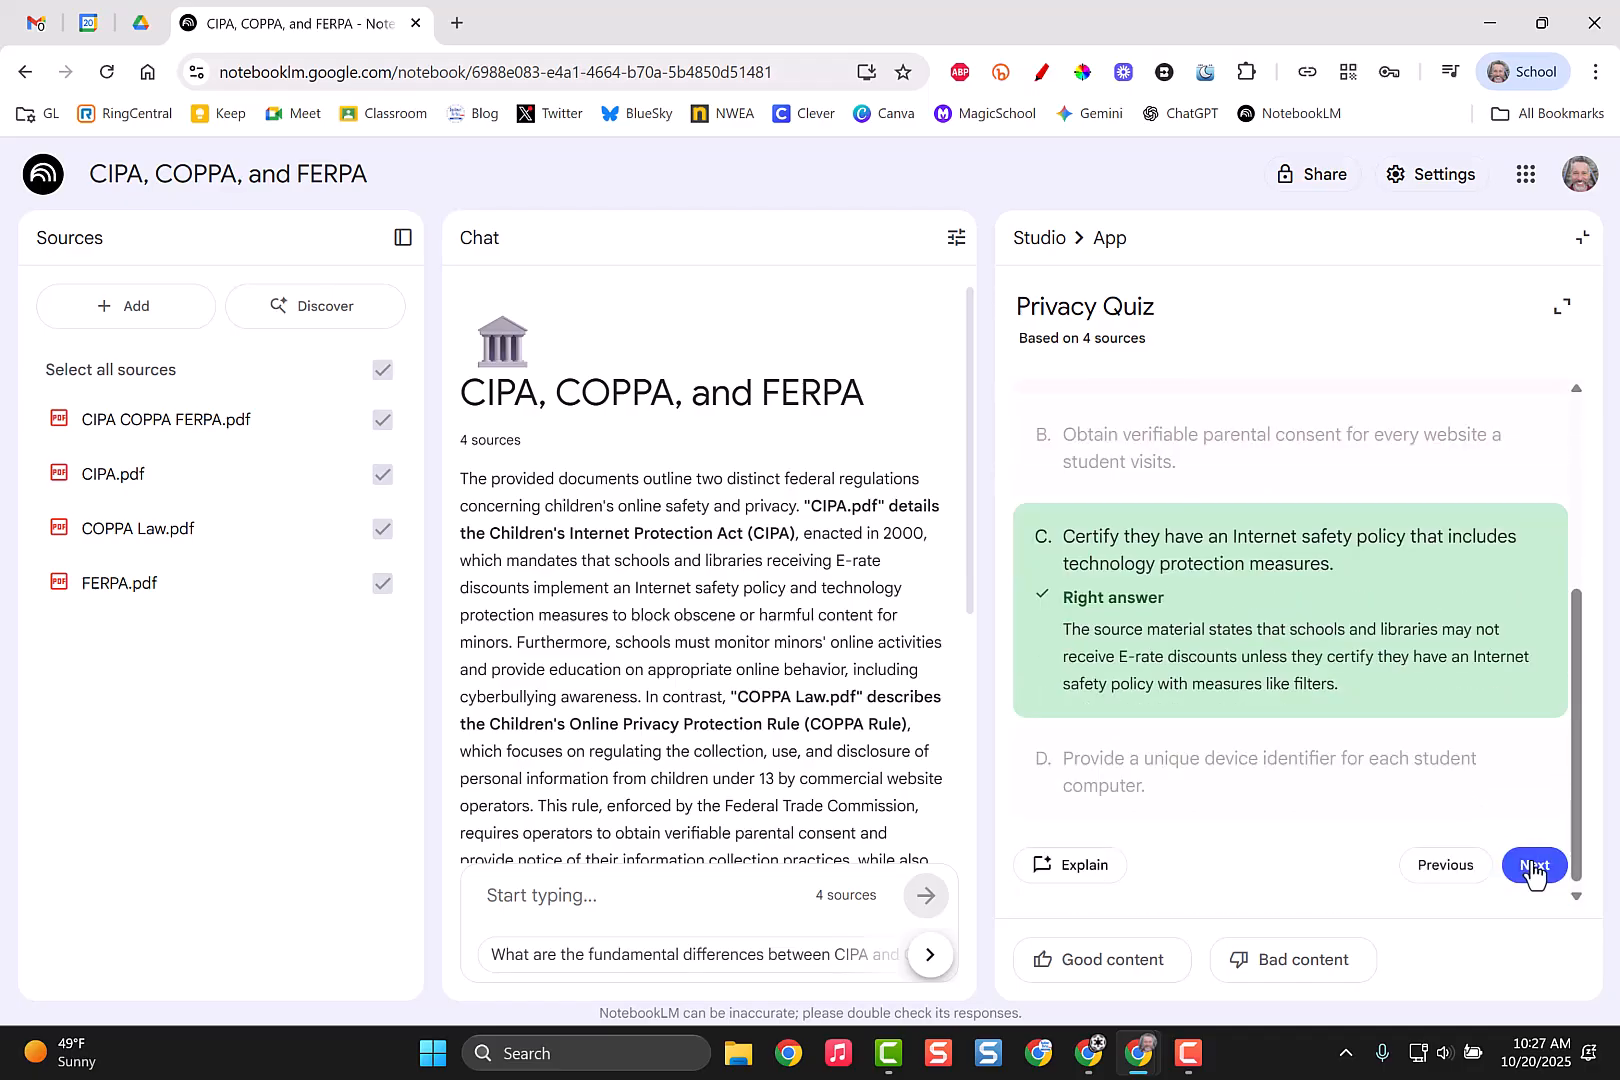
left_click(1533, 866)
Step: Answer question 5 with the operator's own commercial purposes, and question 6 with disclosure to another school where a student is transferring
scroll(1280, 605, "down", 3)
left_click(1284, 688)
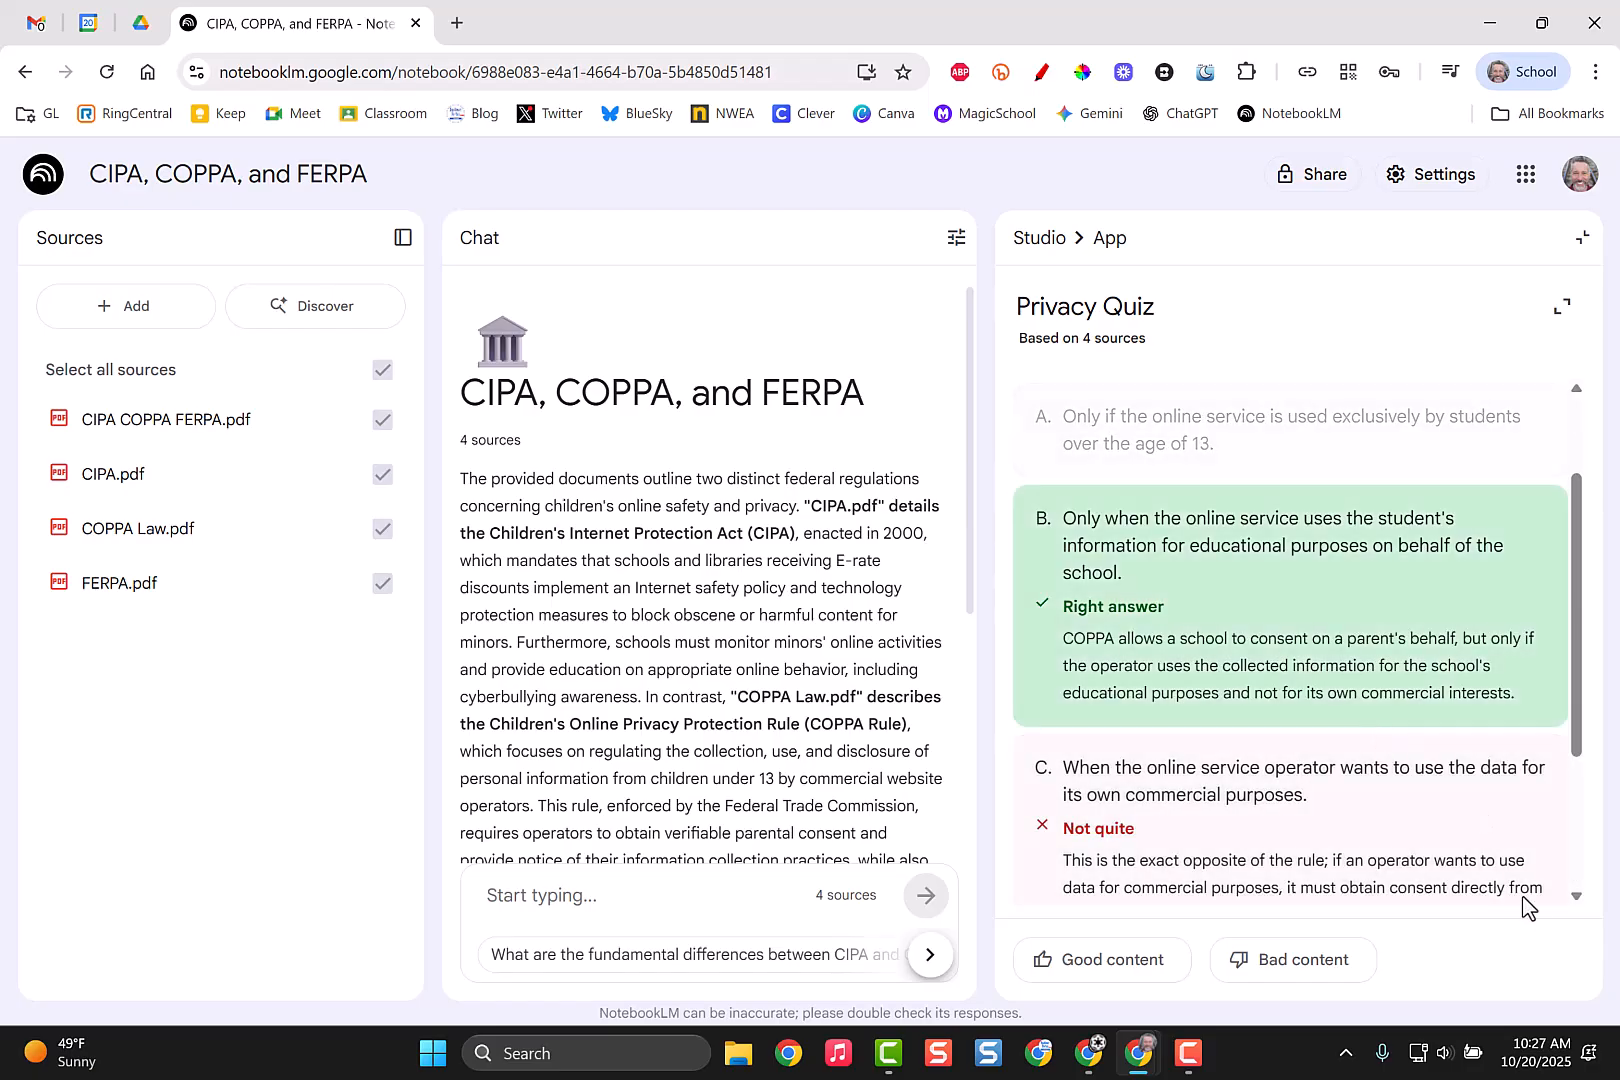
scroll(1520, 880, "down", 3)
left_click(1533, 861)
scroll(1200, 600, "down", 1)
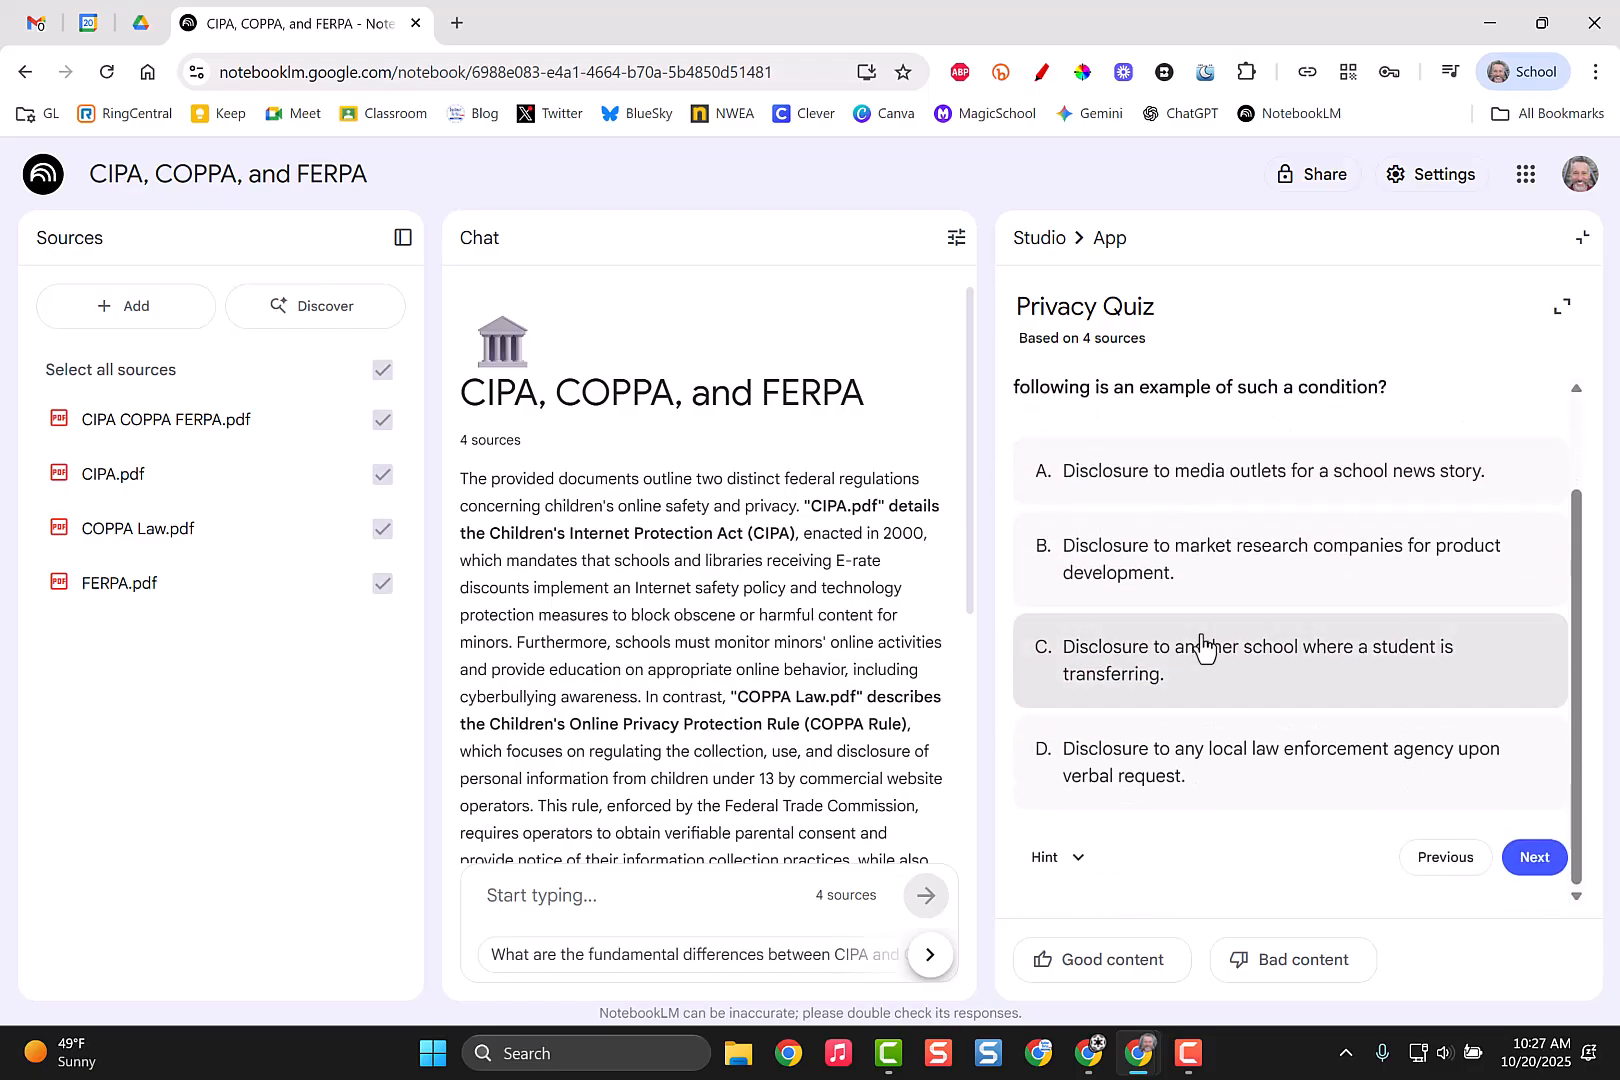
left_click(1190, 652)
scroll(1460, 890, "down", 1)
left_click(1527, 862)
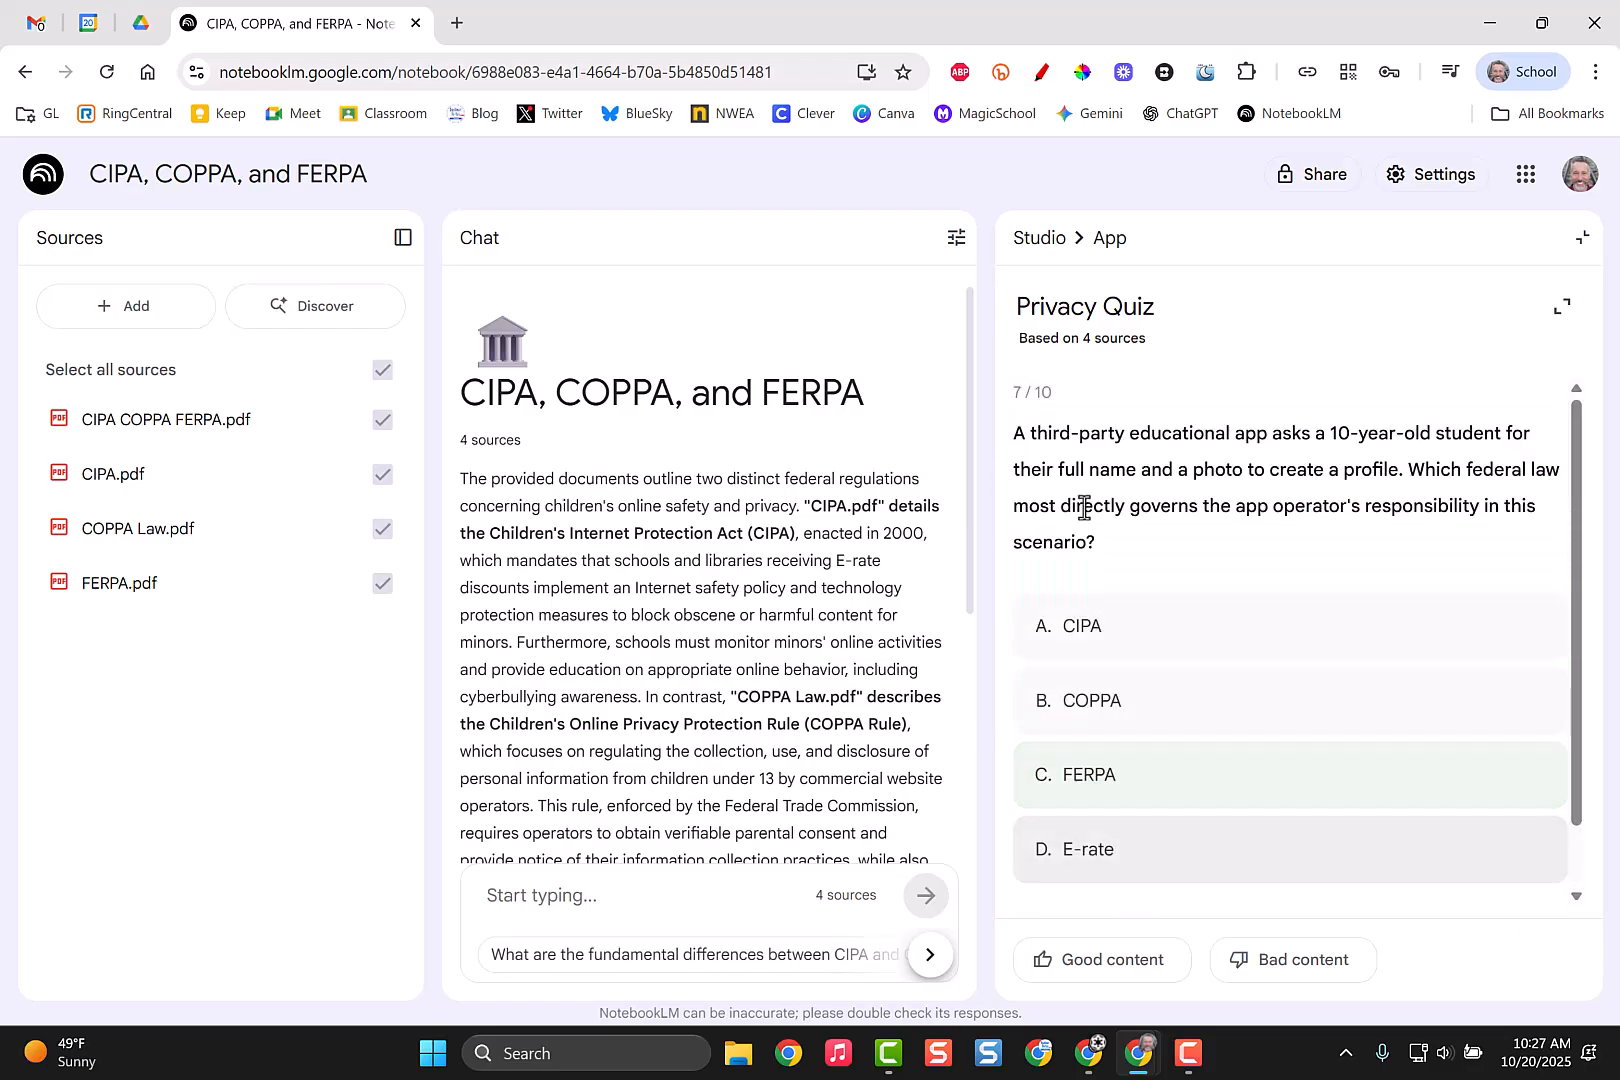
Step: Answer quiz question 7 with COPPA and question 8 with honors and awards received
scroll(1100, 520, "down", 2)
left_click(1164, 640)
scroll(1460, 840, "down", 1)
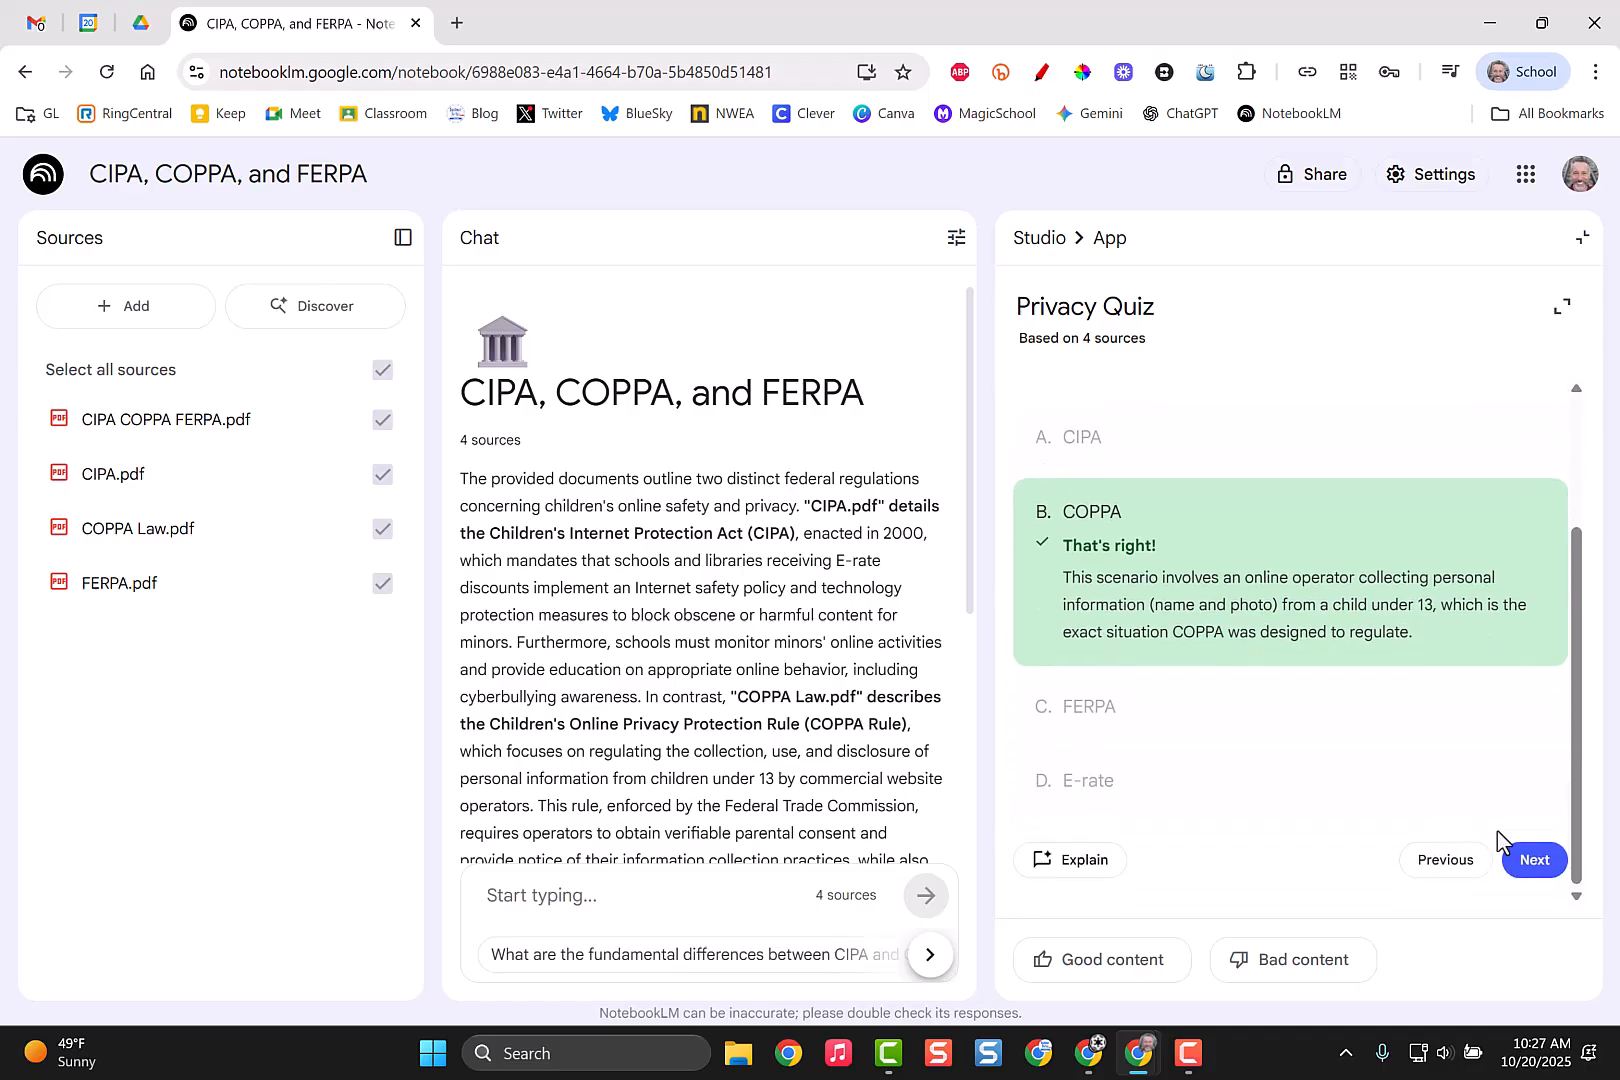
left_click(1531, 857)
scroll(1262, 785, "down", 1)
left_click(1262, 785)
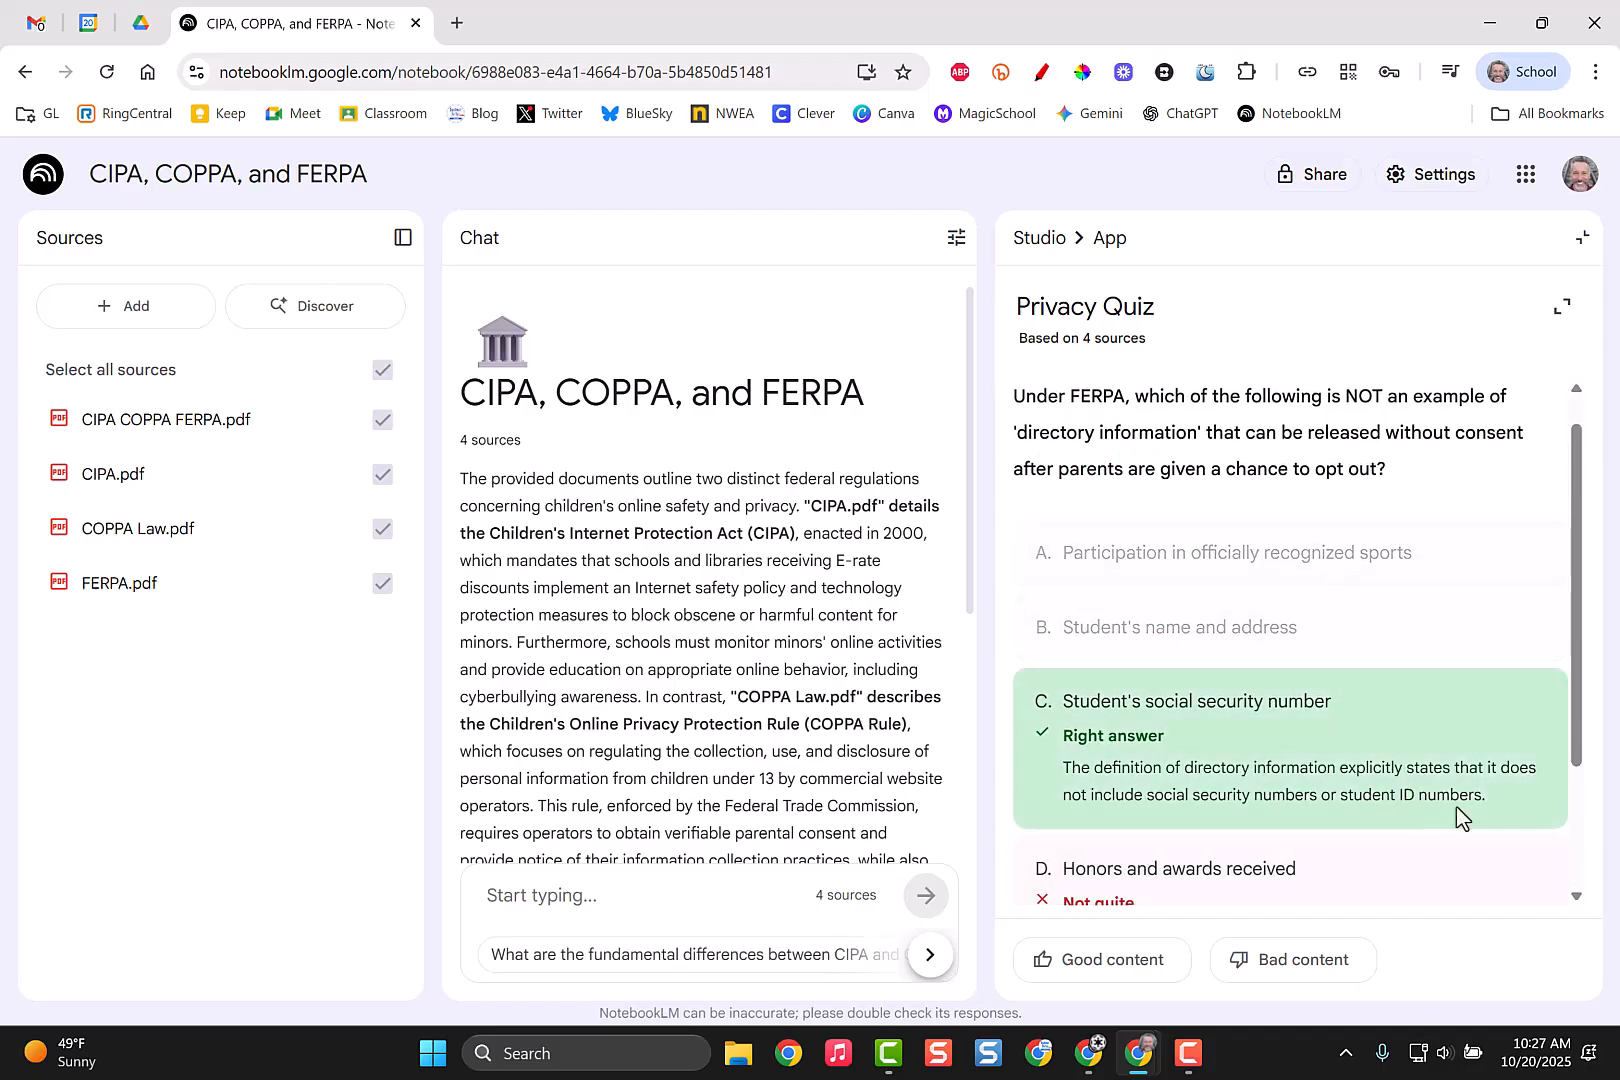
scroll(1443, 768, "down", 2)
left_click(1535, 862)
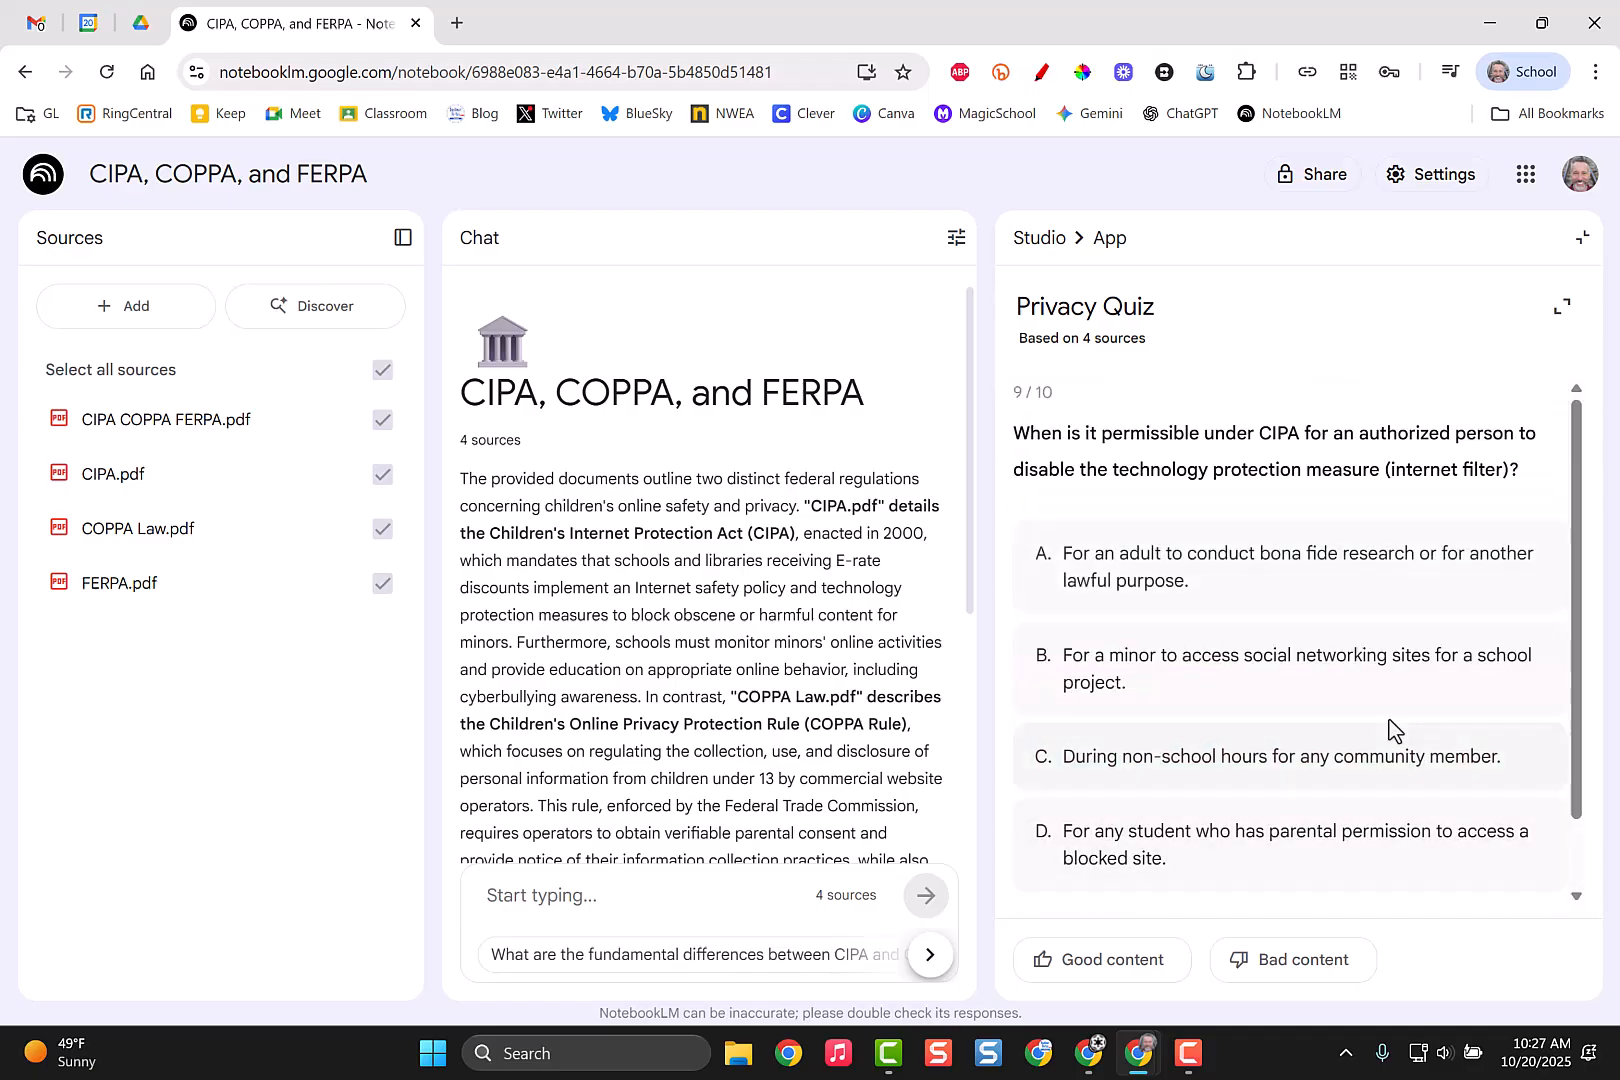
Step: Answer question 9 with parental permission for a blocked site and question 10 with turning 18 or attending a postsecondary institution, and finish the quiz
scroll(1284, 846, "down", 1)
left_click(1288, 805)
scroll(1528, 865, "down", 2)
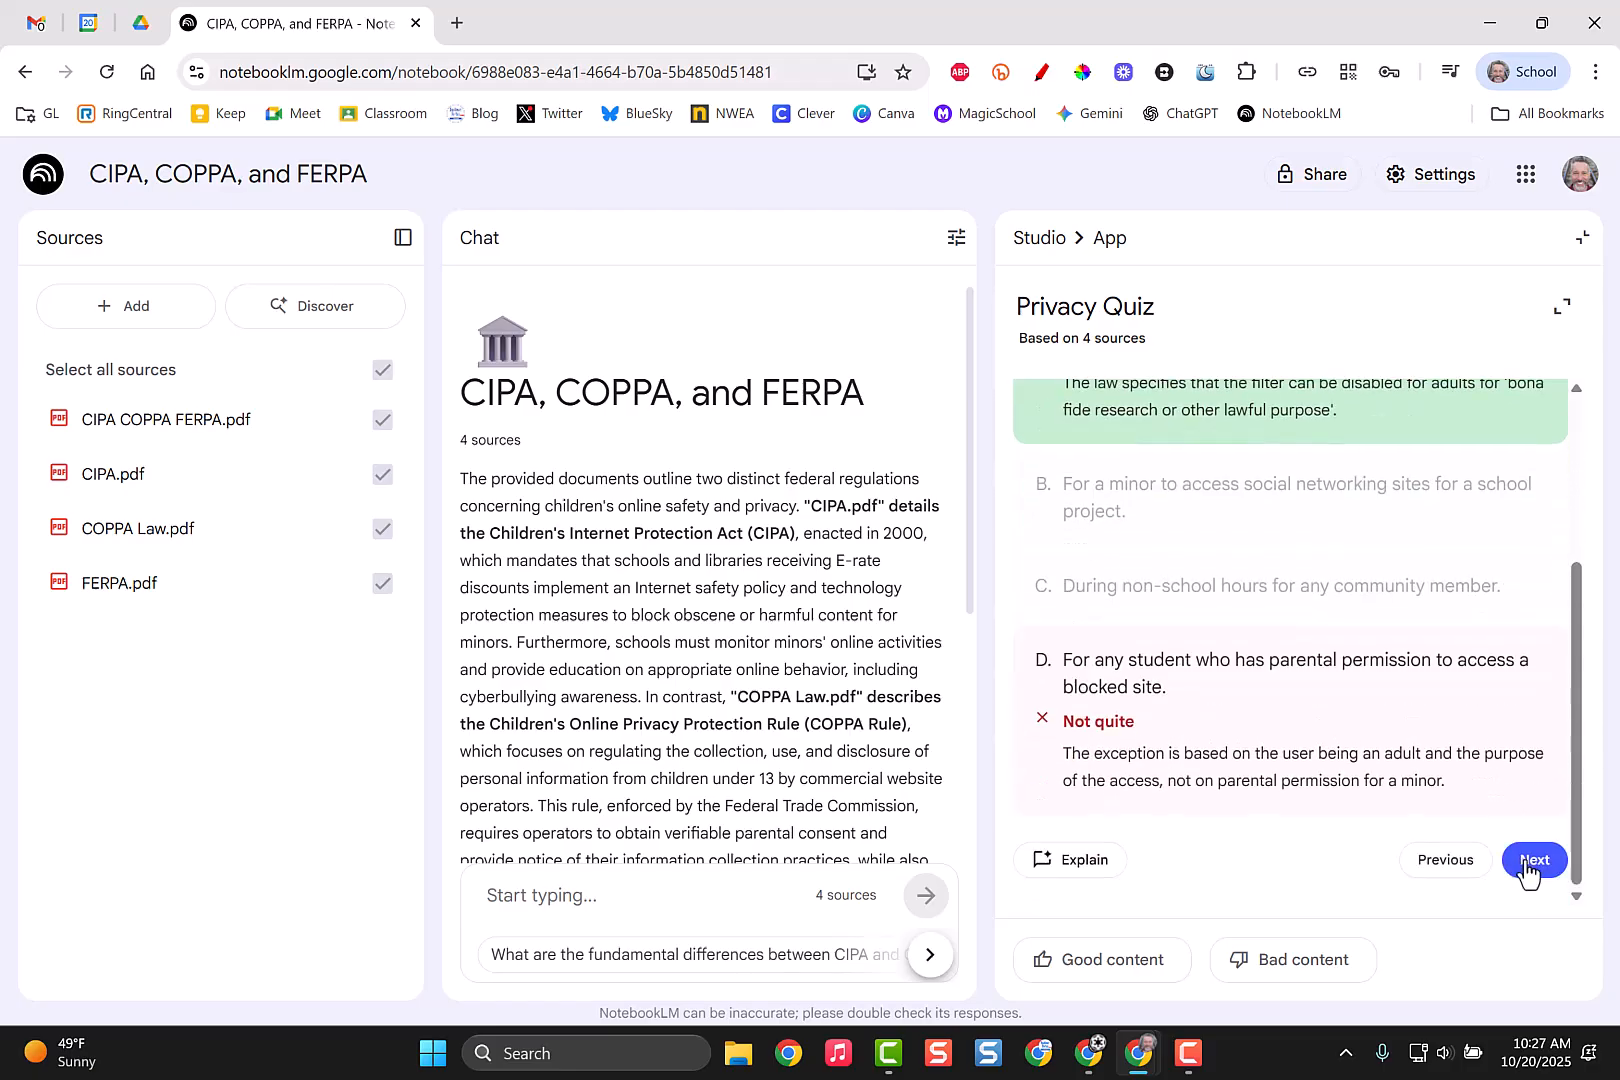
left_click(1532, 860)
scroll(1245, 657, "down", 1)
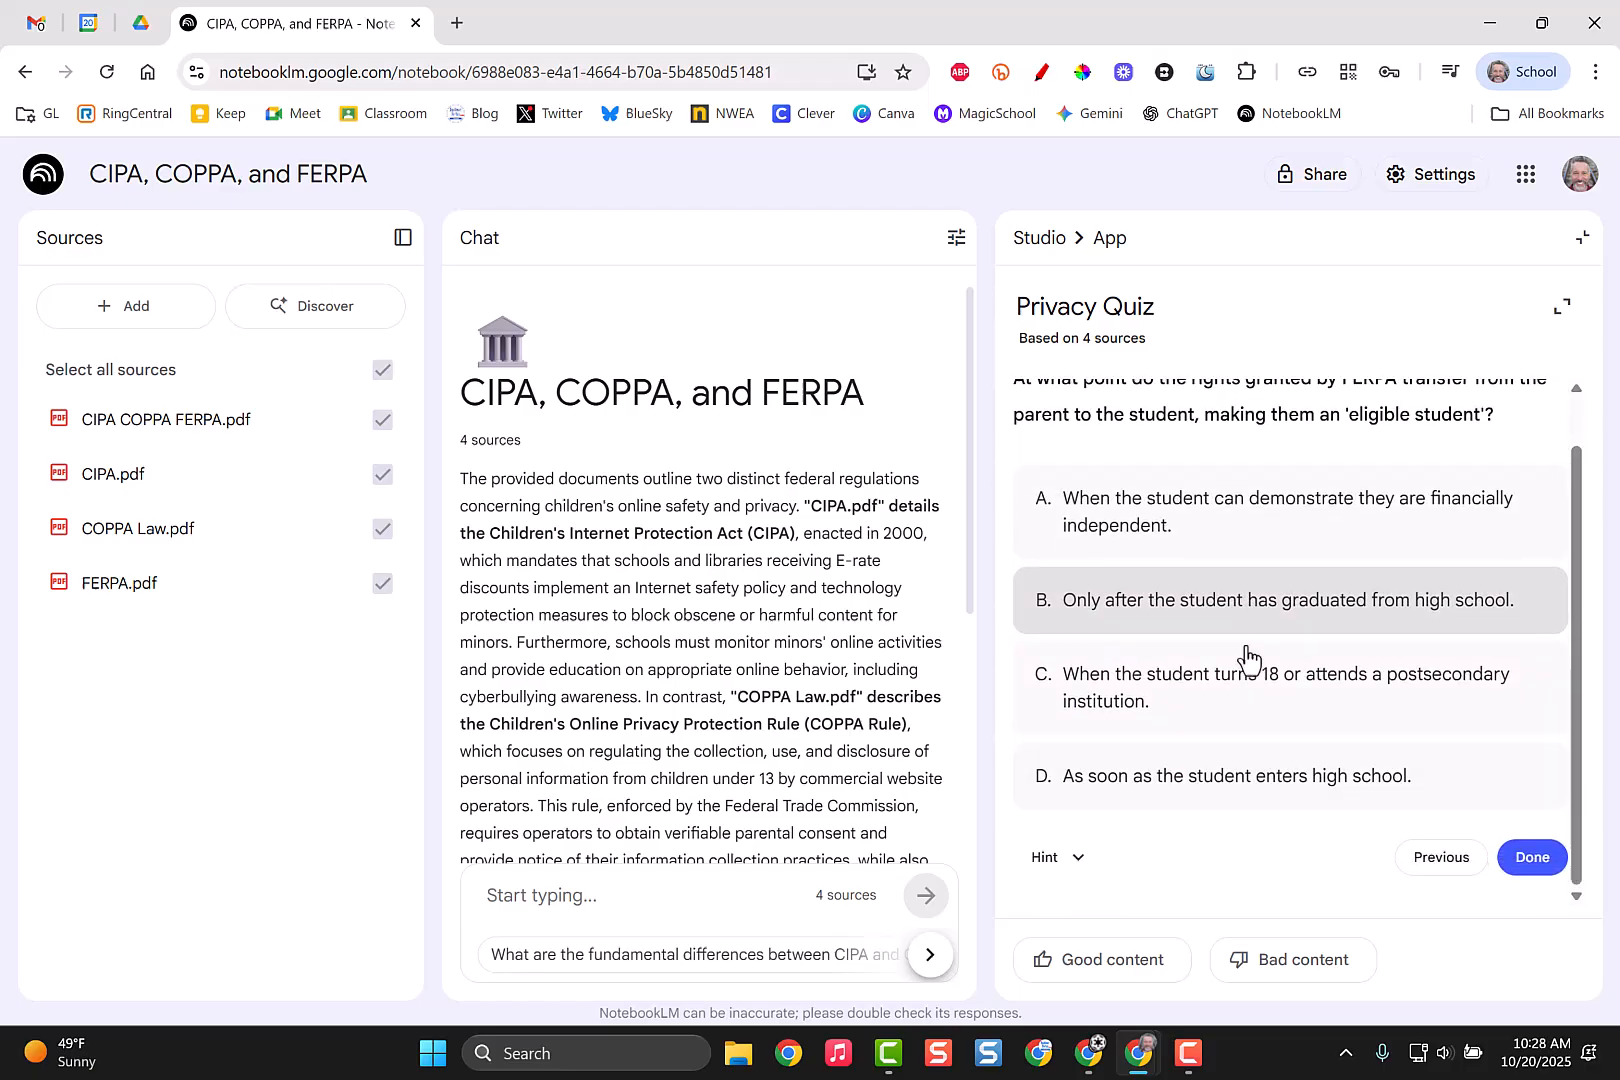
left_click(1183, 673)
scroll(1533, 828, "down", 2)
left_click(1535, 862)
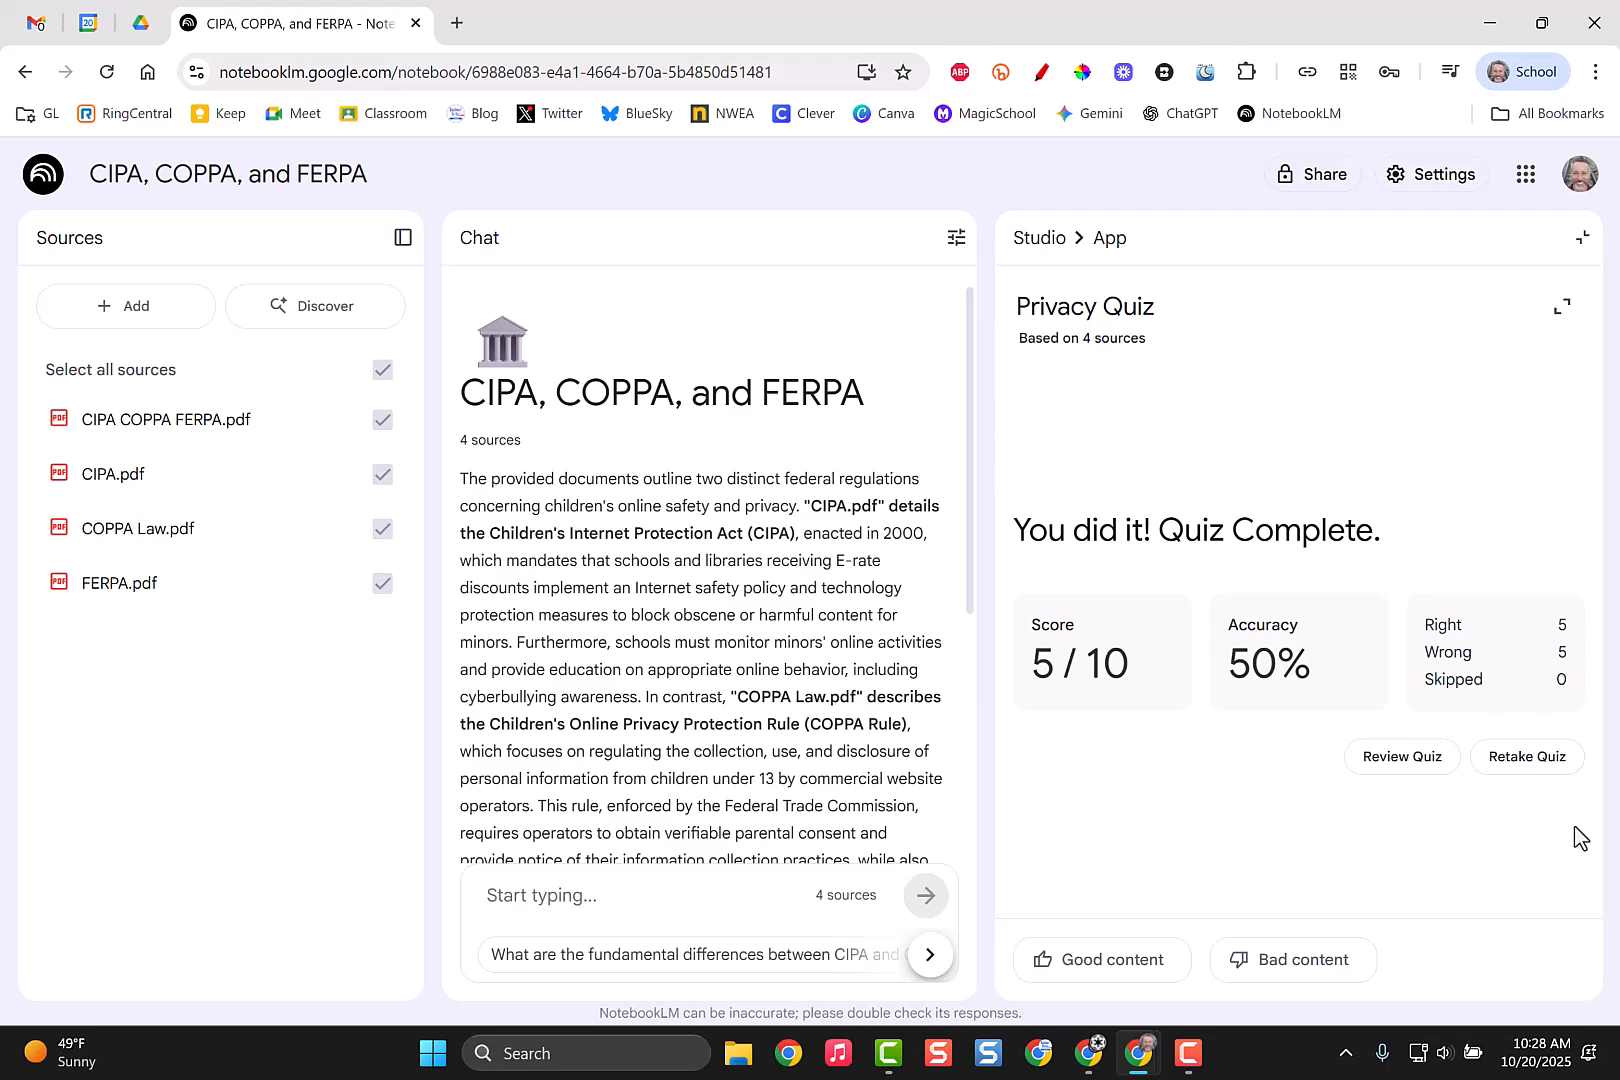
Step: Review the first question and its answer explanation in the completed Privacy Quiz, and return to the Studio overview
left_click(1385, 757)
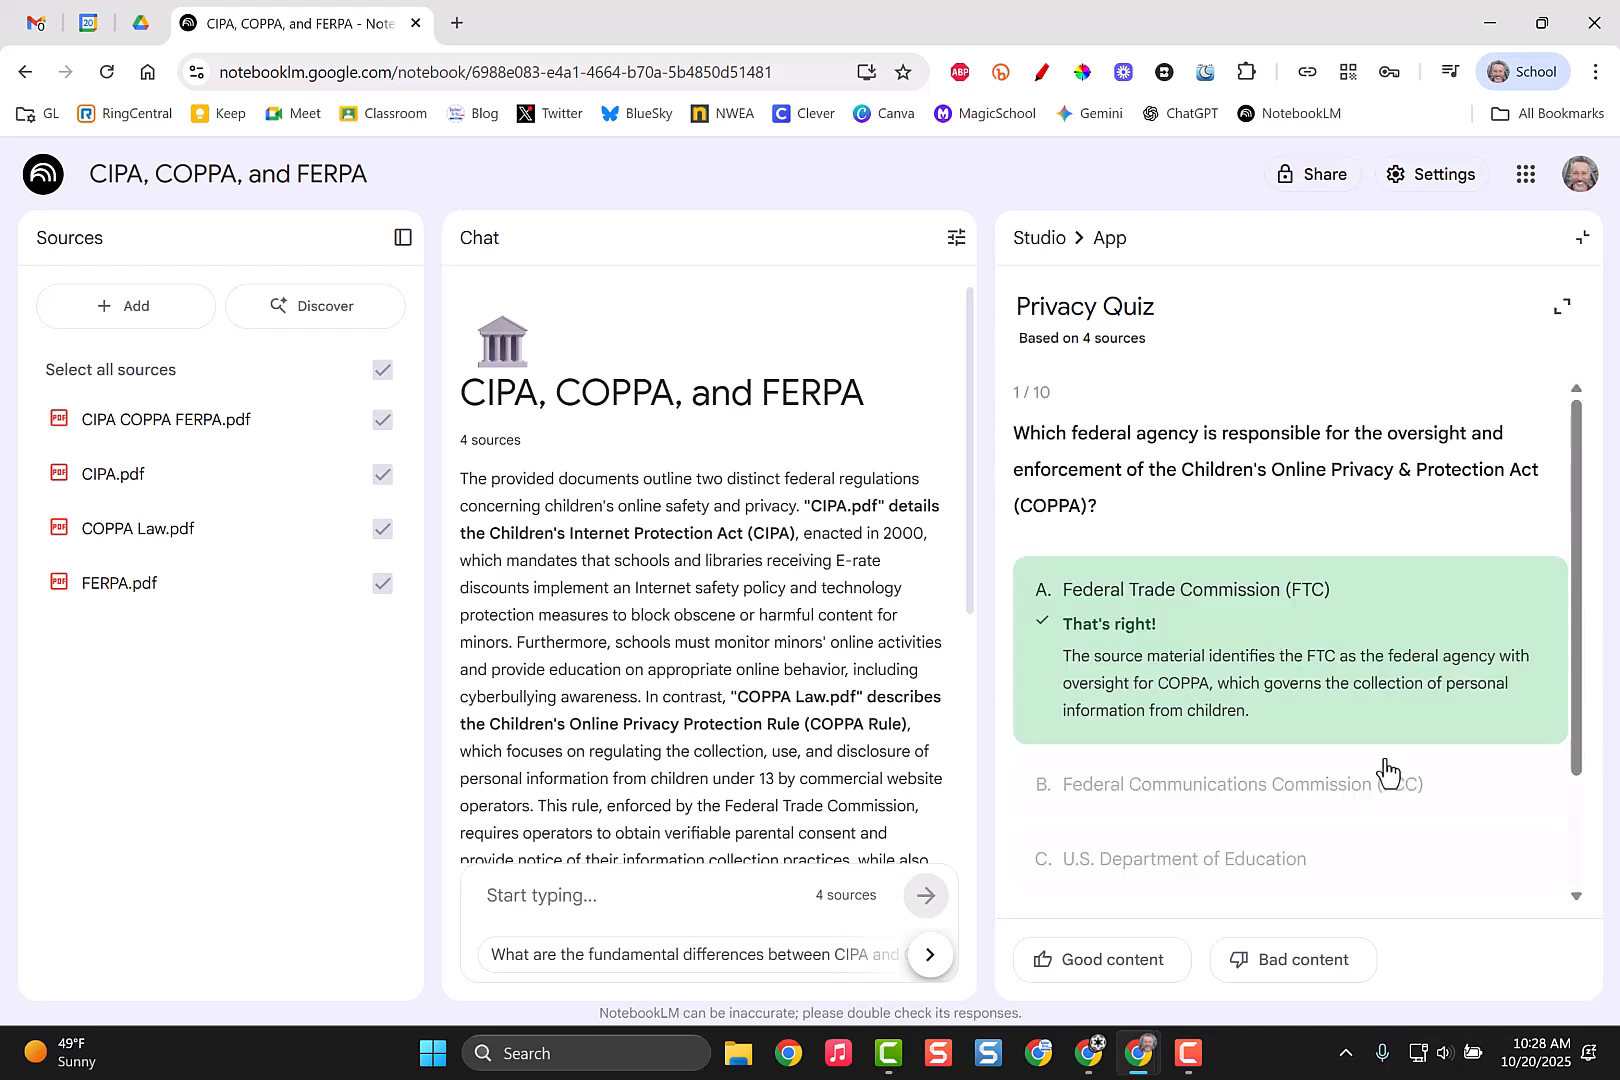
scroll(1230, 660, "down", 2)
scroll(1218, 654, "up", 2)
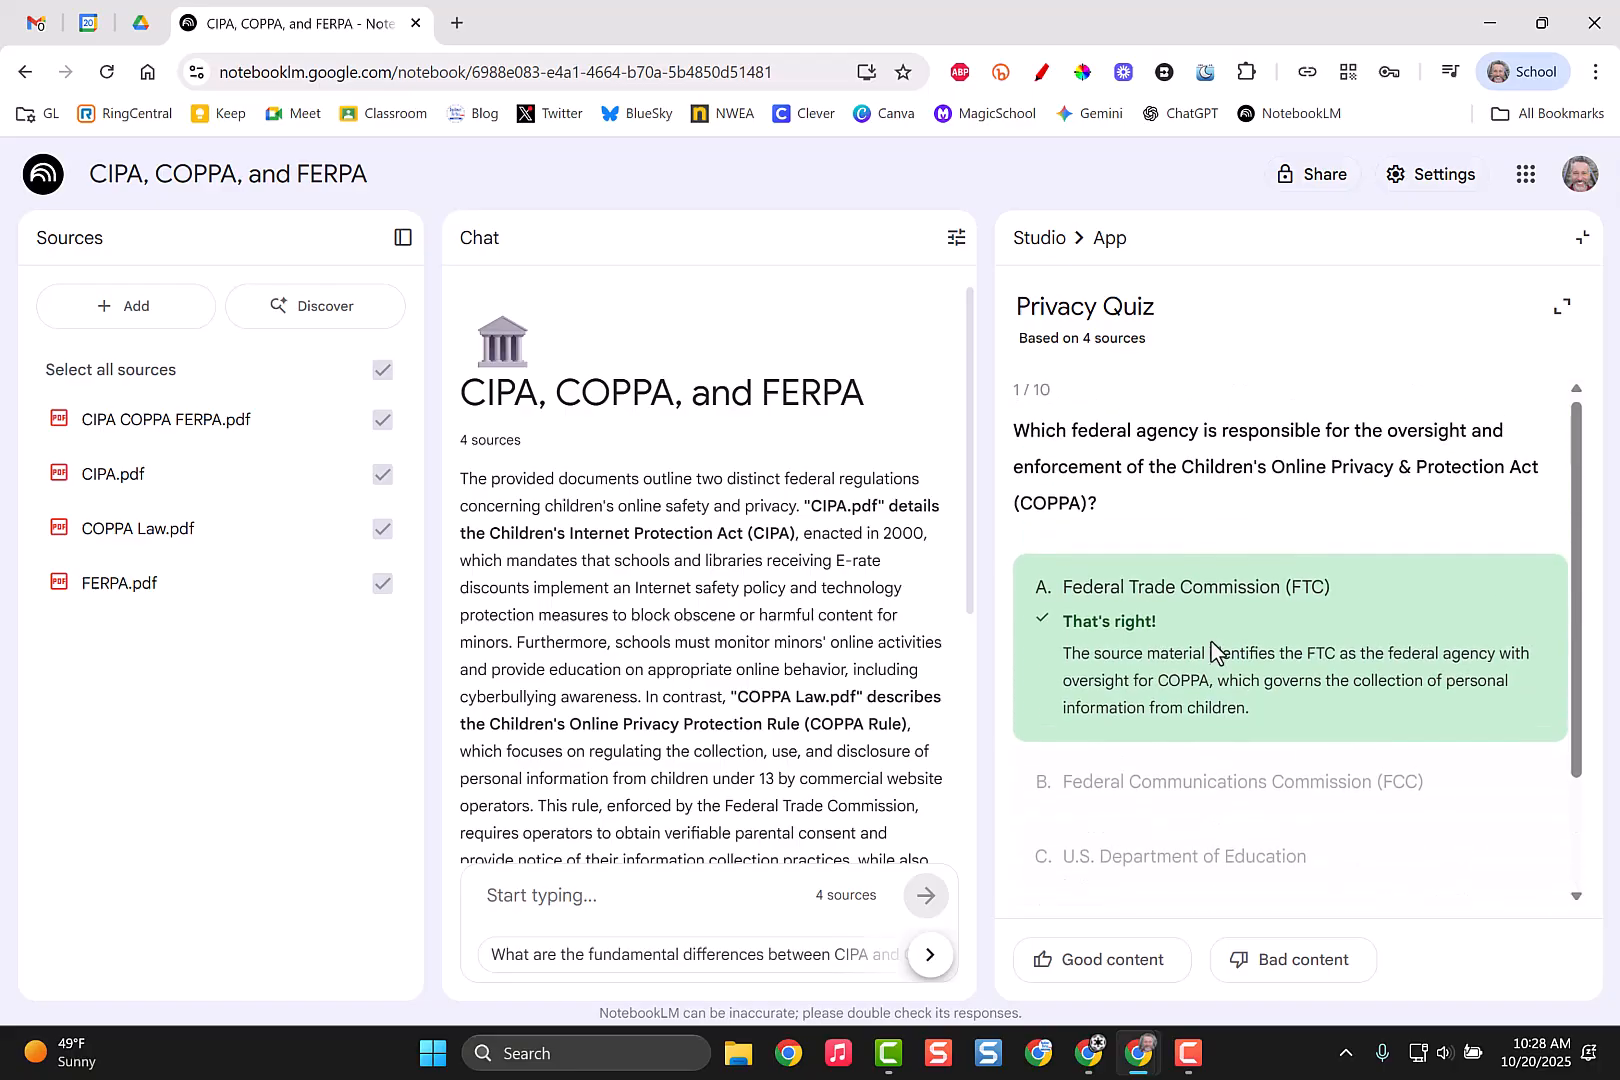
scroll(1218, 654, "down", 2)
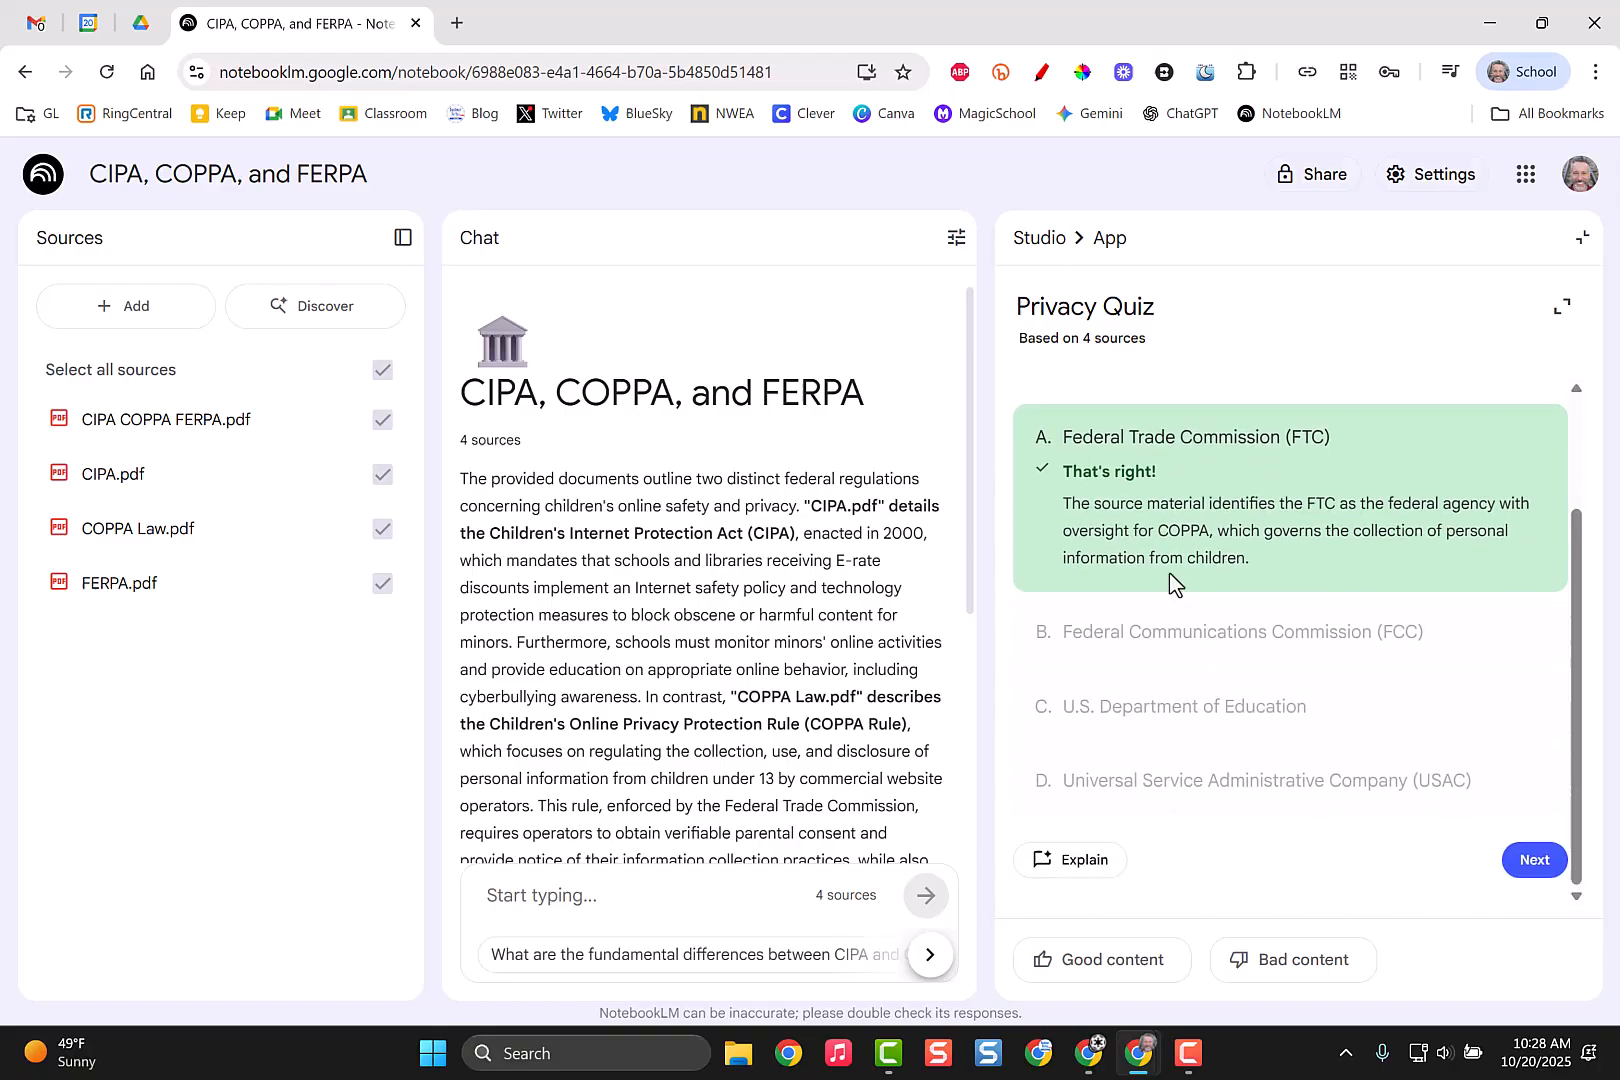
left_click(1045, 240)
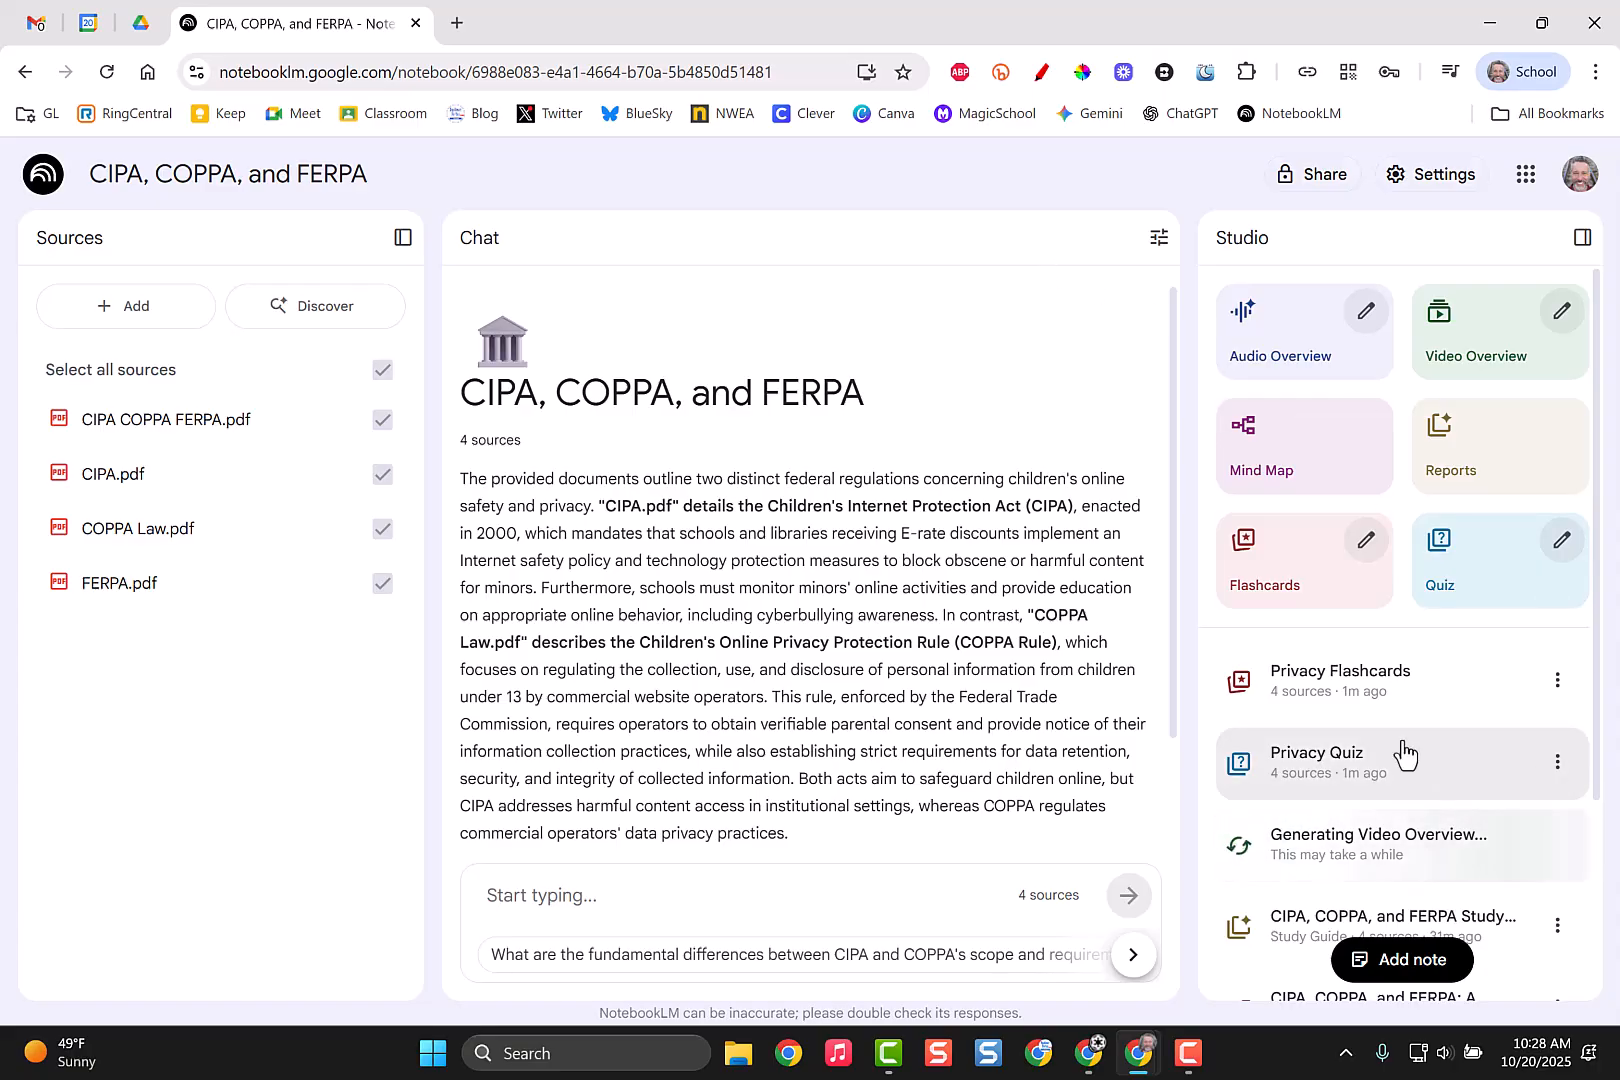
Step: Open the Privacy Flashcards, browse the first four cards without revealing their answers, and return to the Studio overview
left_click(1360, 692)
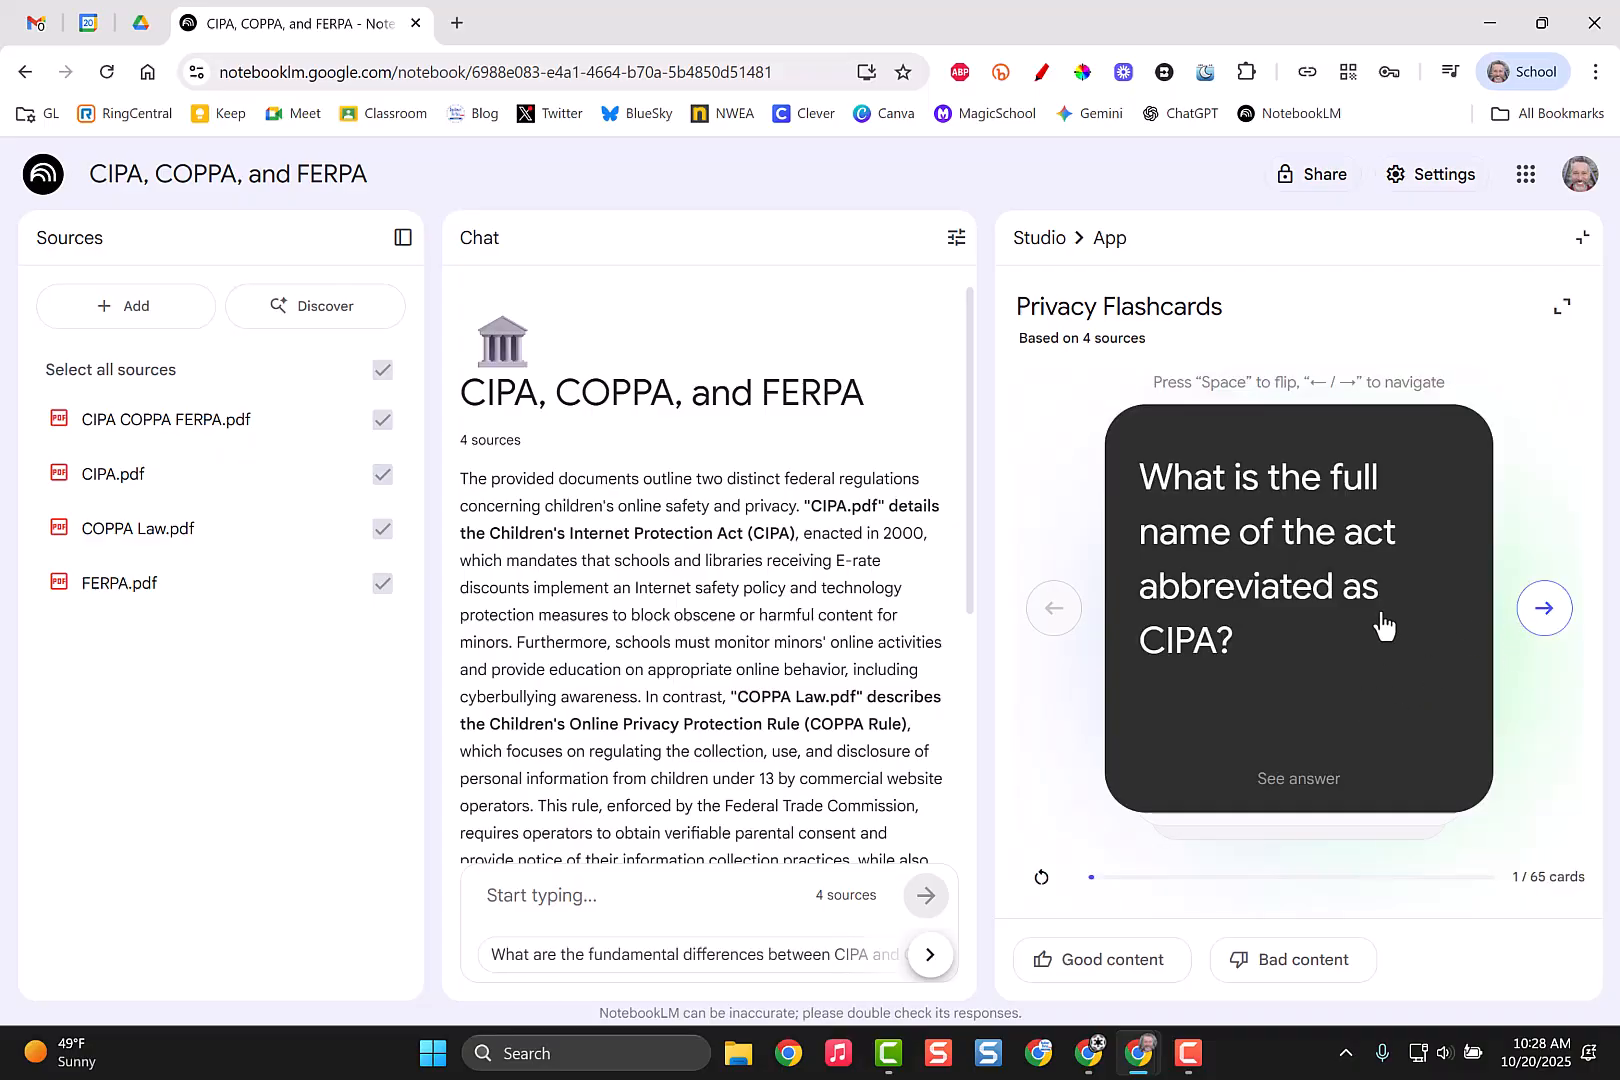
left_click(1545, 608)
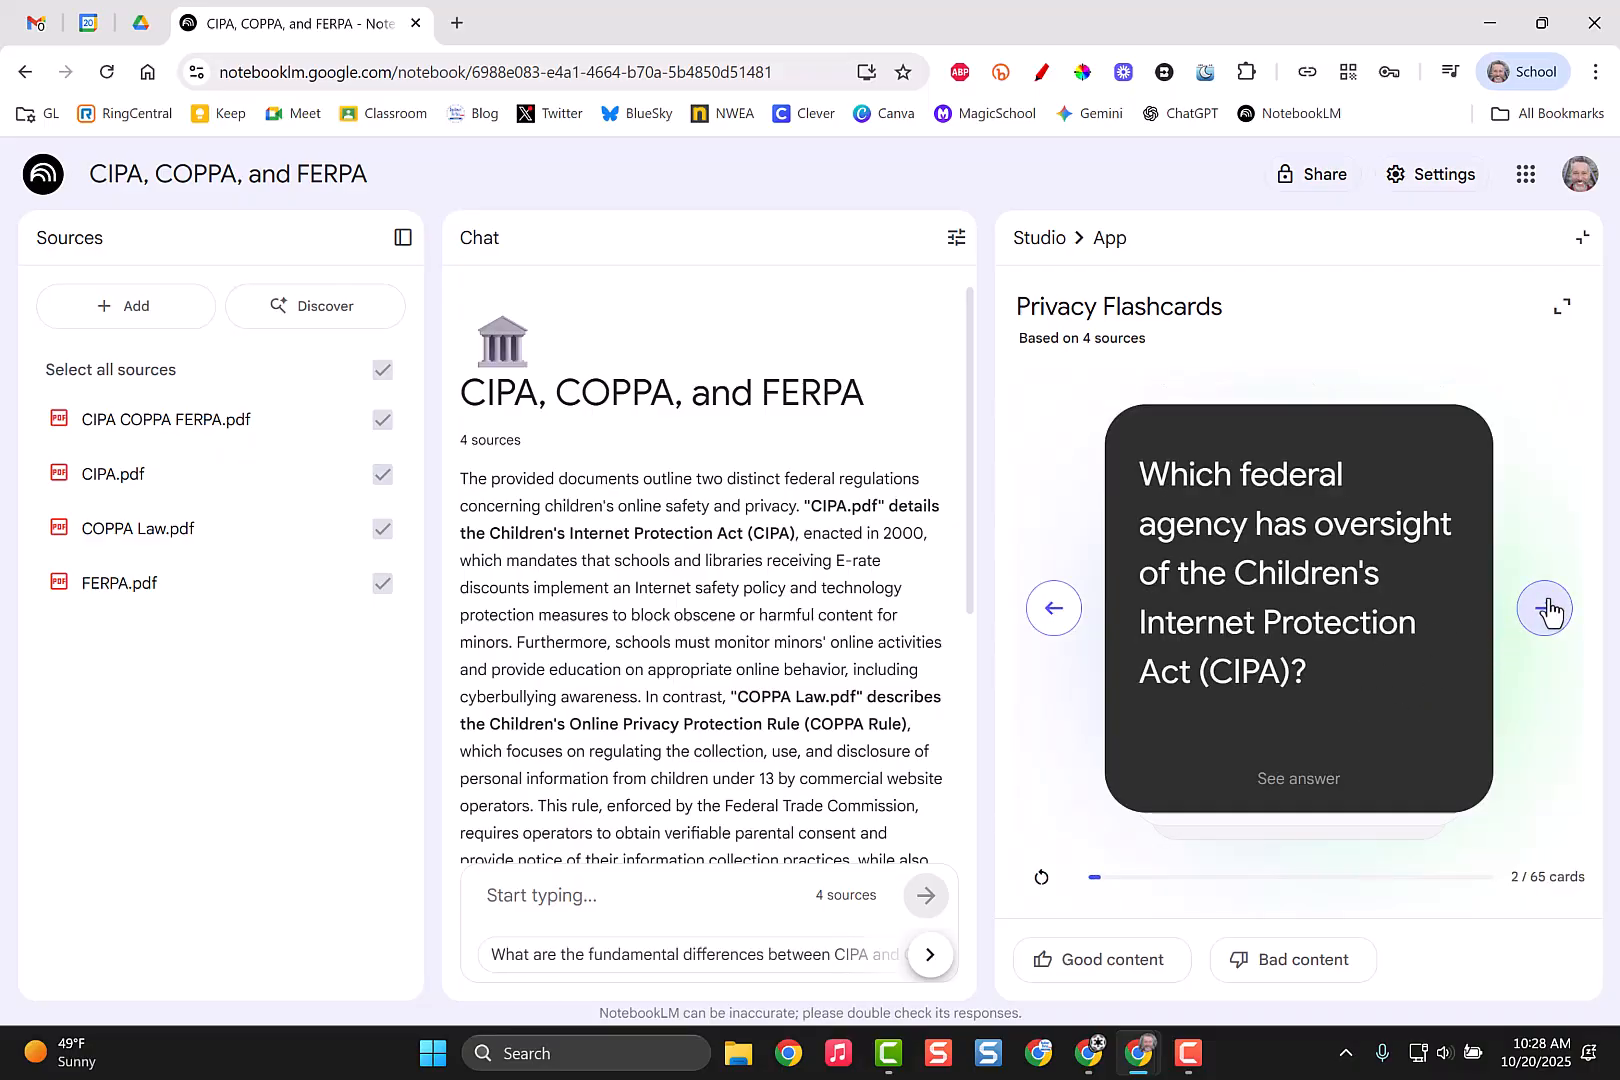
left_click(1545, 610)
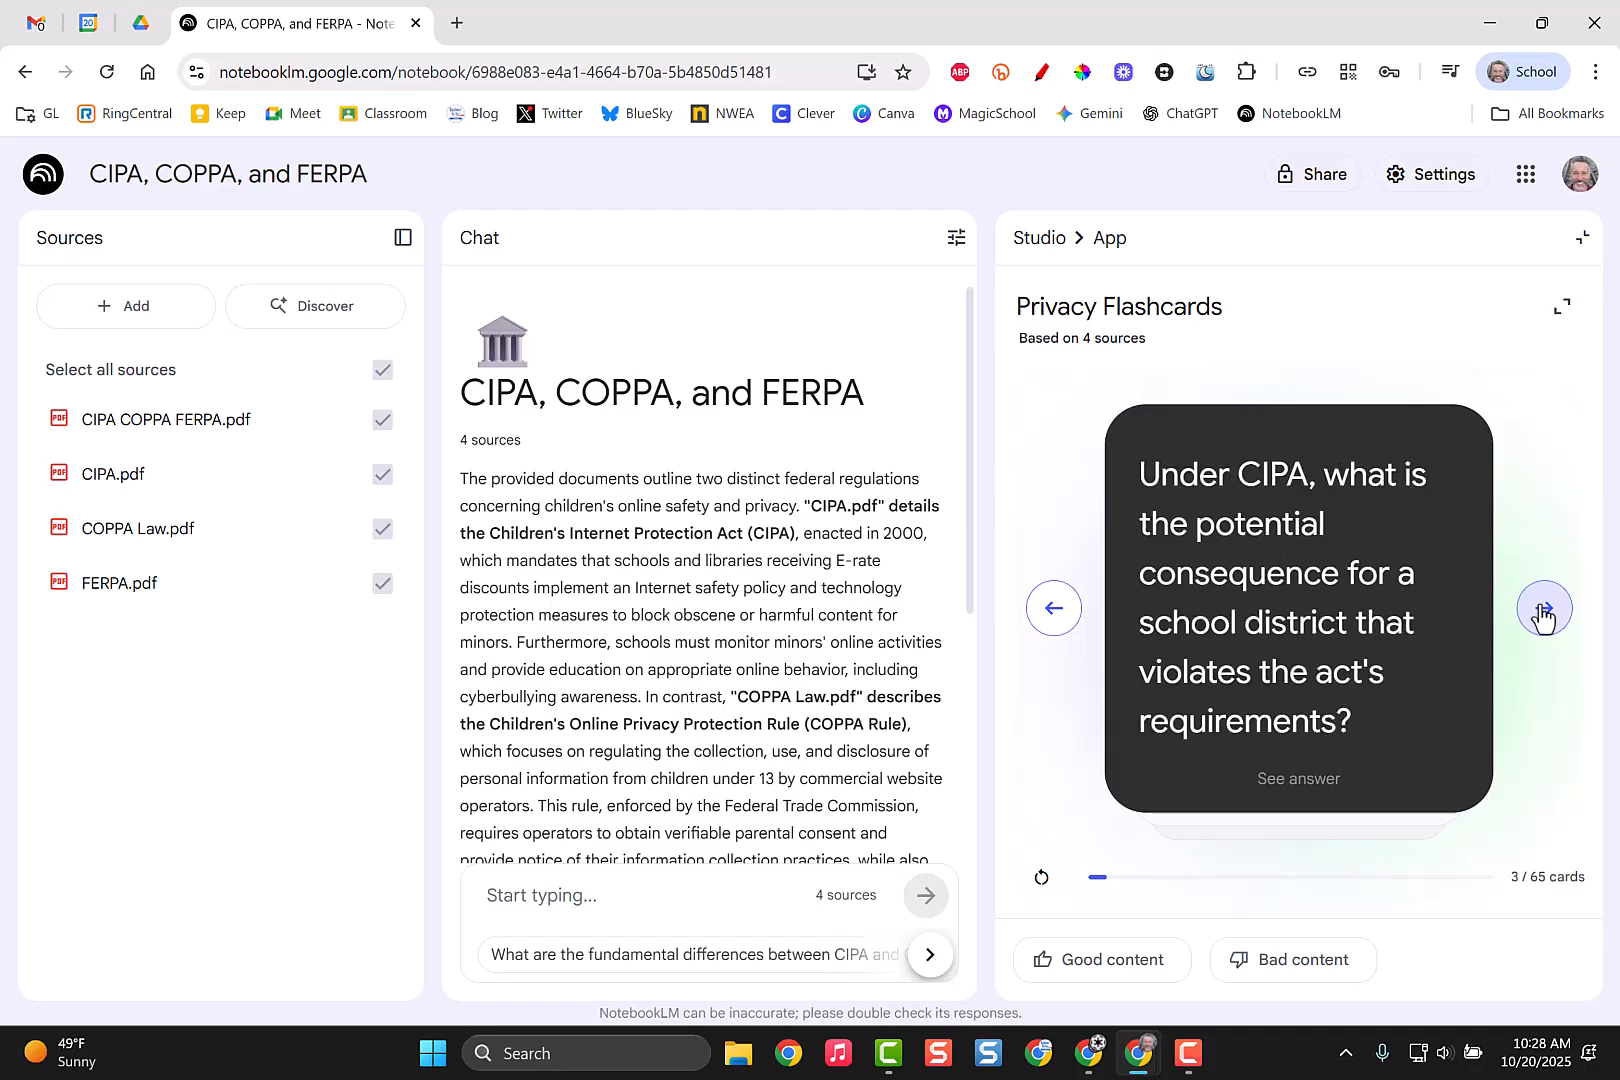
left_click(1545, 610)
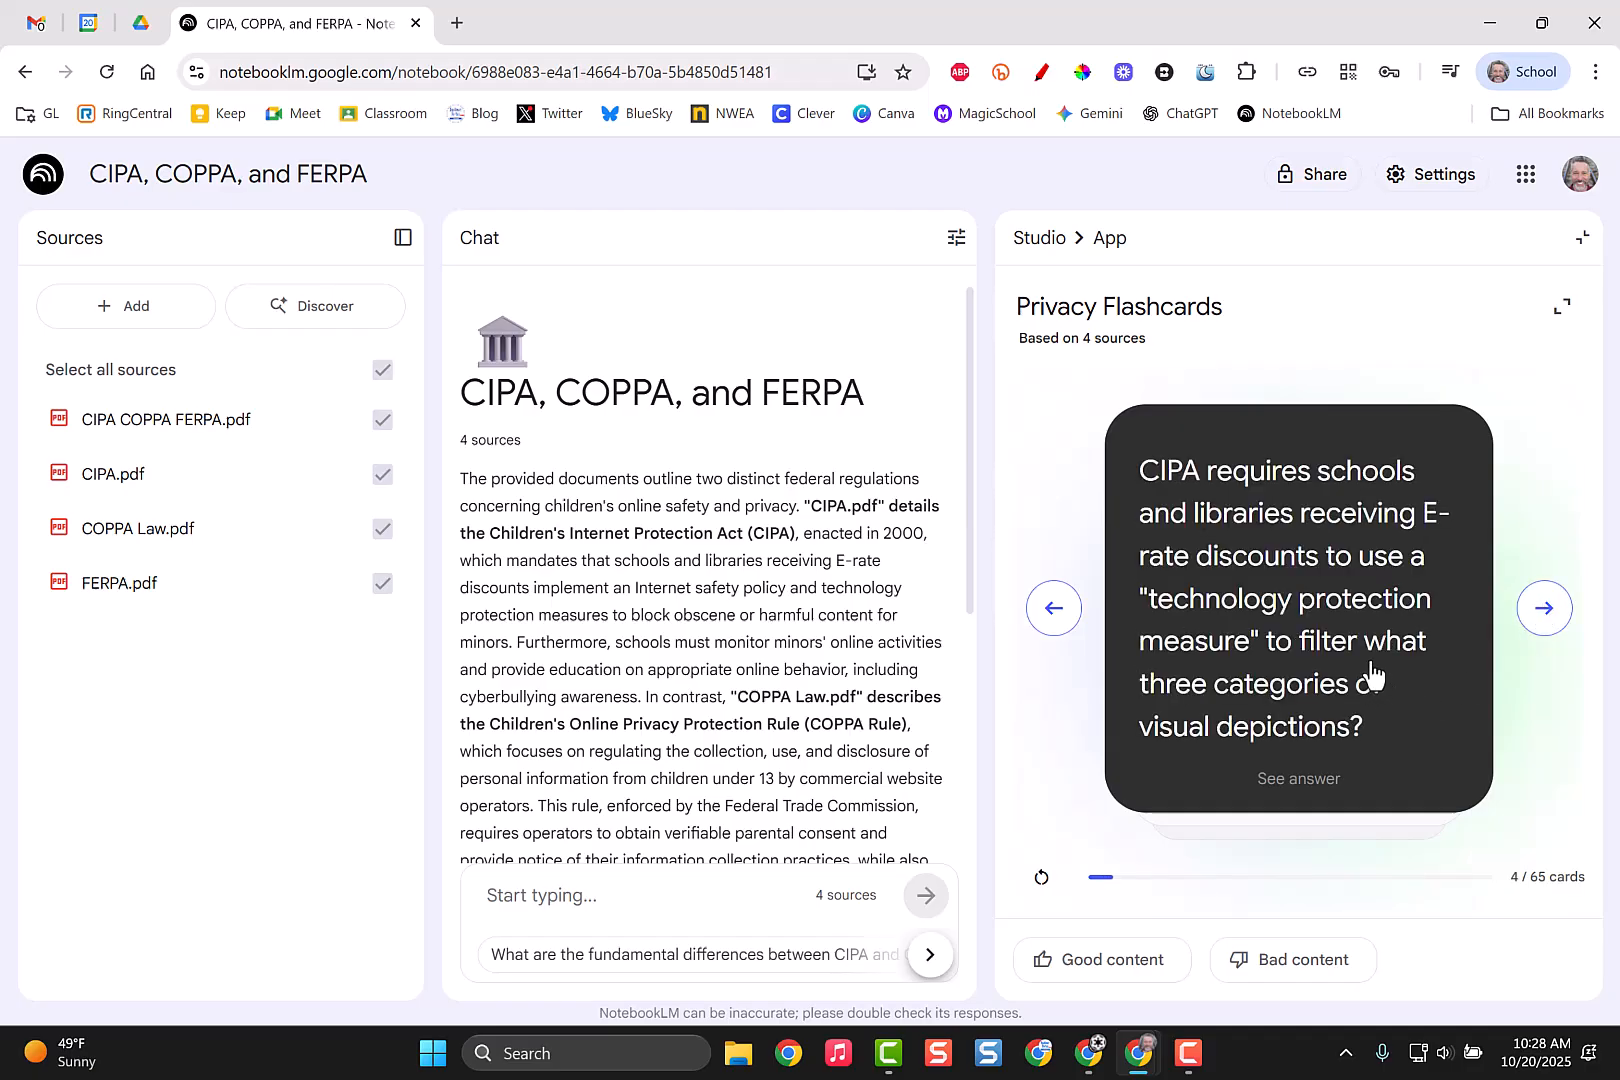
left_click(1037, 250)
Step: Watch the opening of the COPPA vs. FERPA explainer video, skip ahead to about 06:07, pause it and return to the Studio overview
scroll(1515, 712, "down", 3)
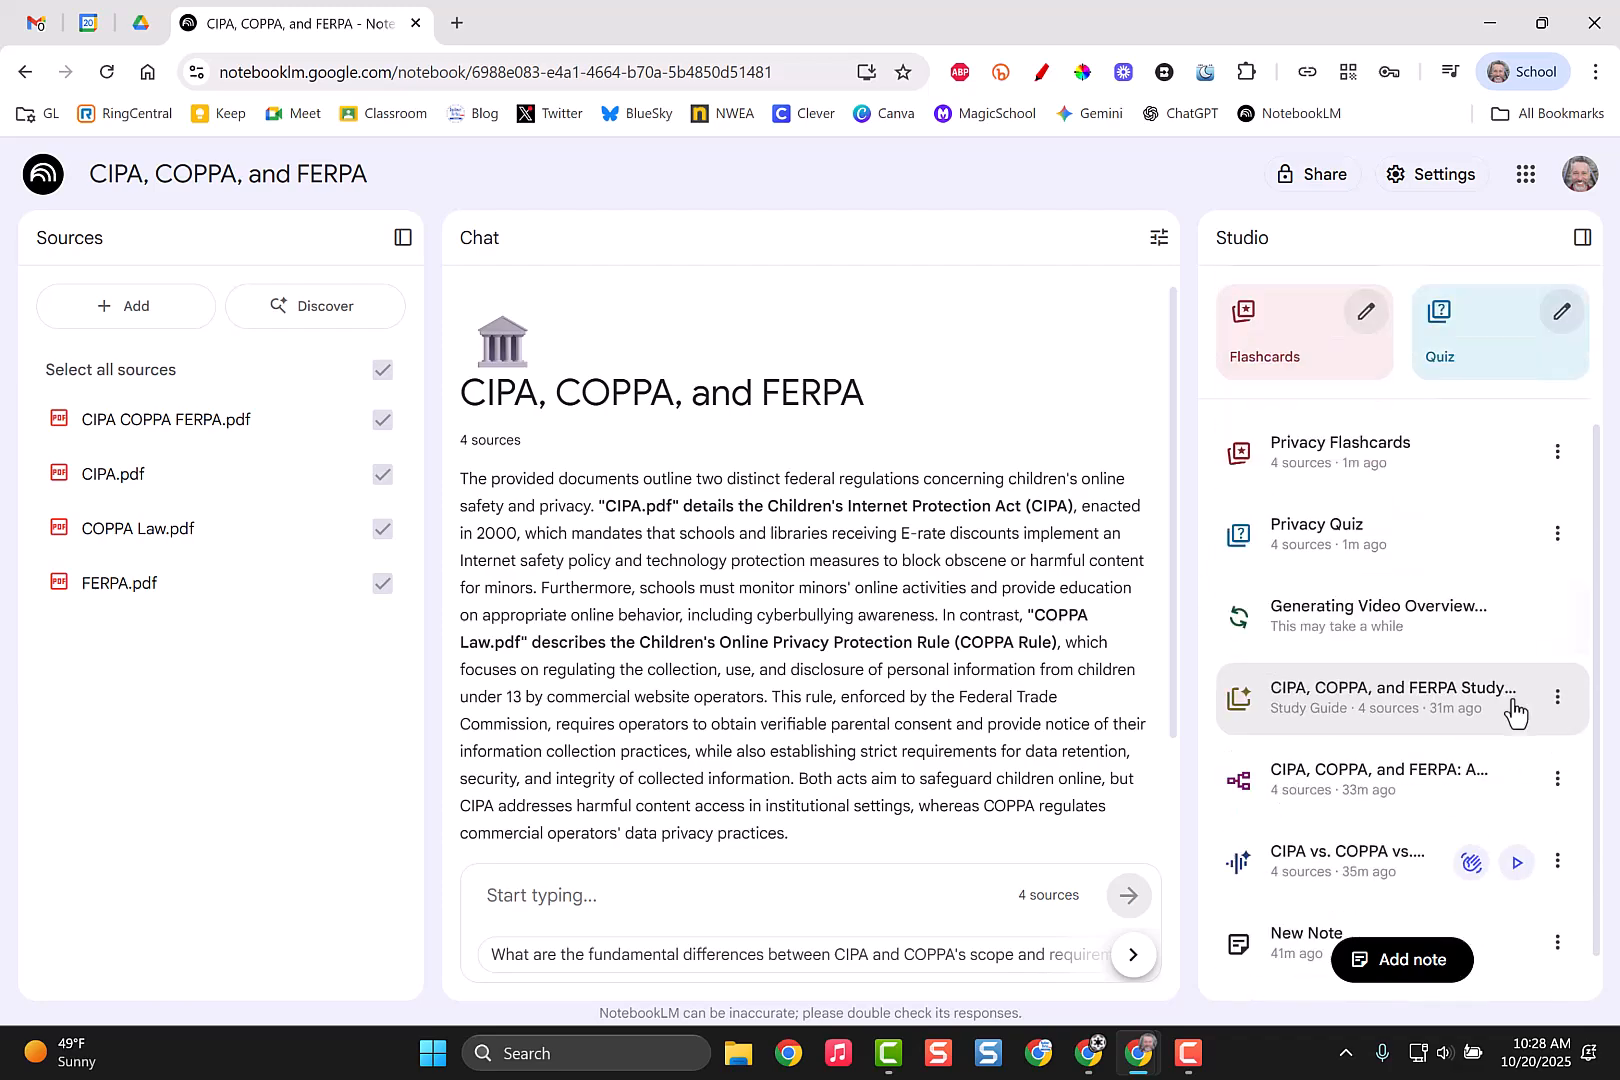
scroll(1515, 712, "down", 1)
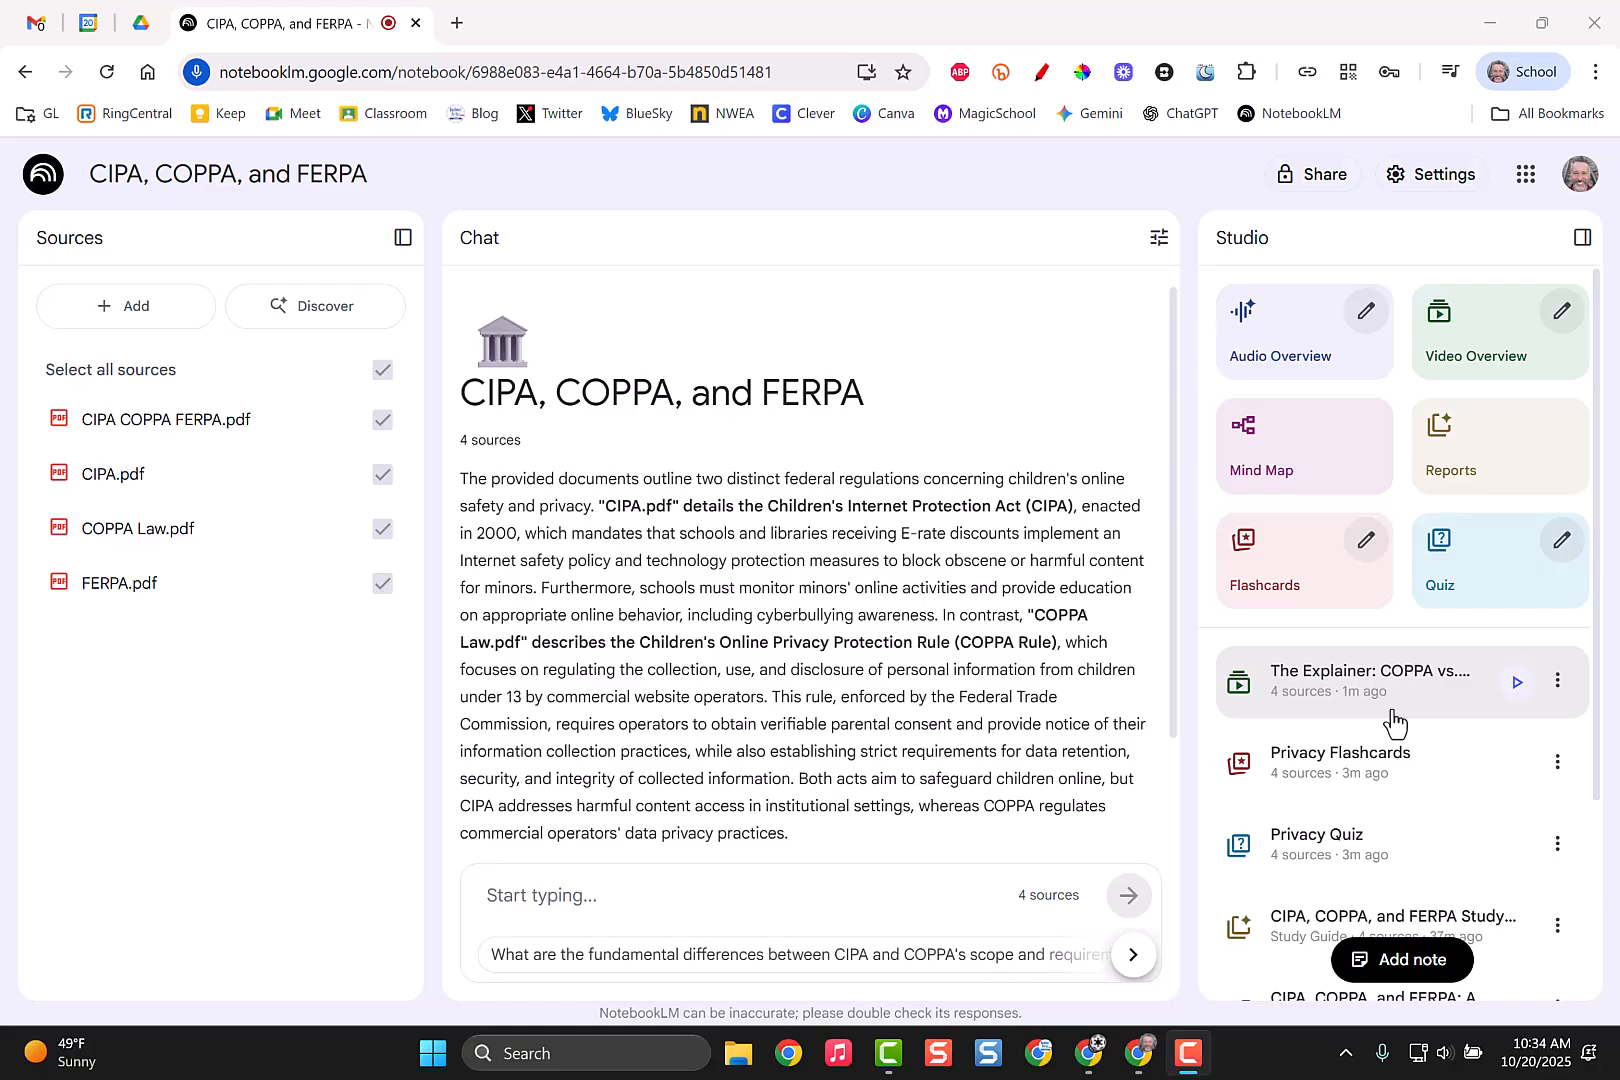
left_click(1516, 683)
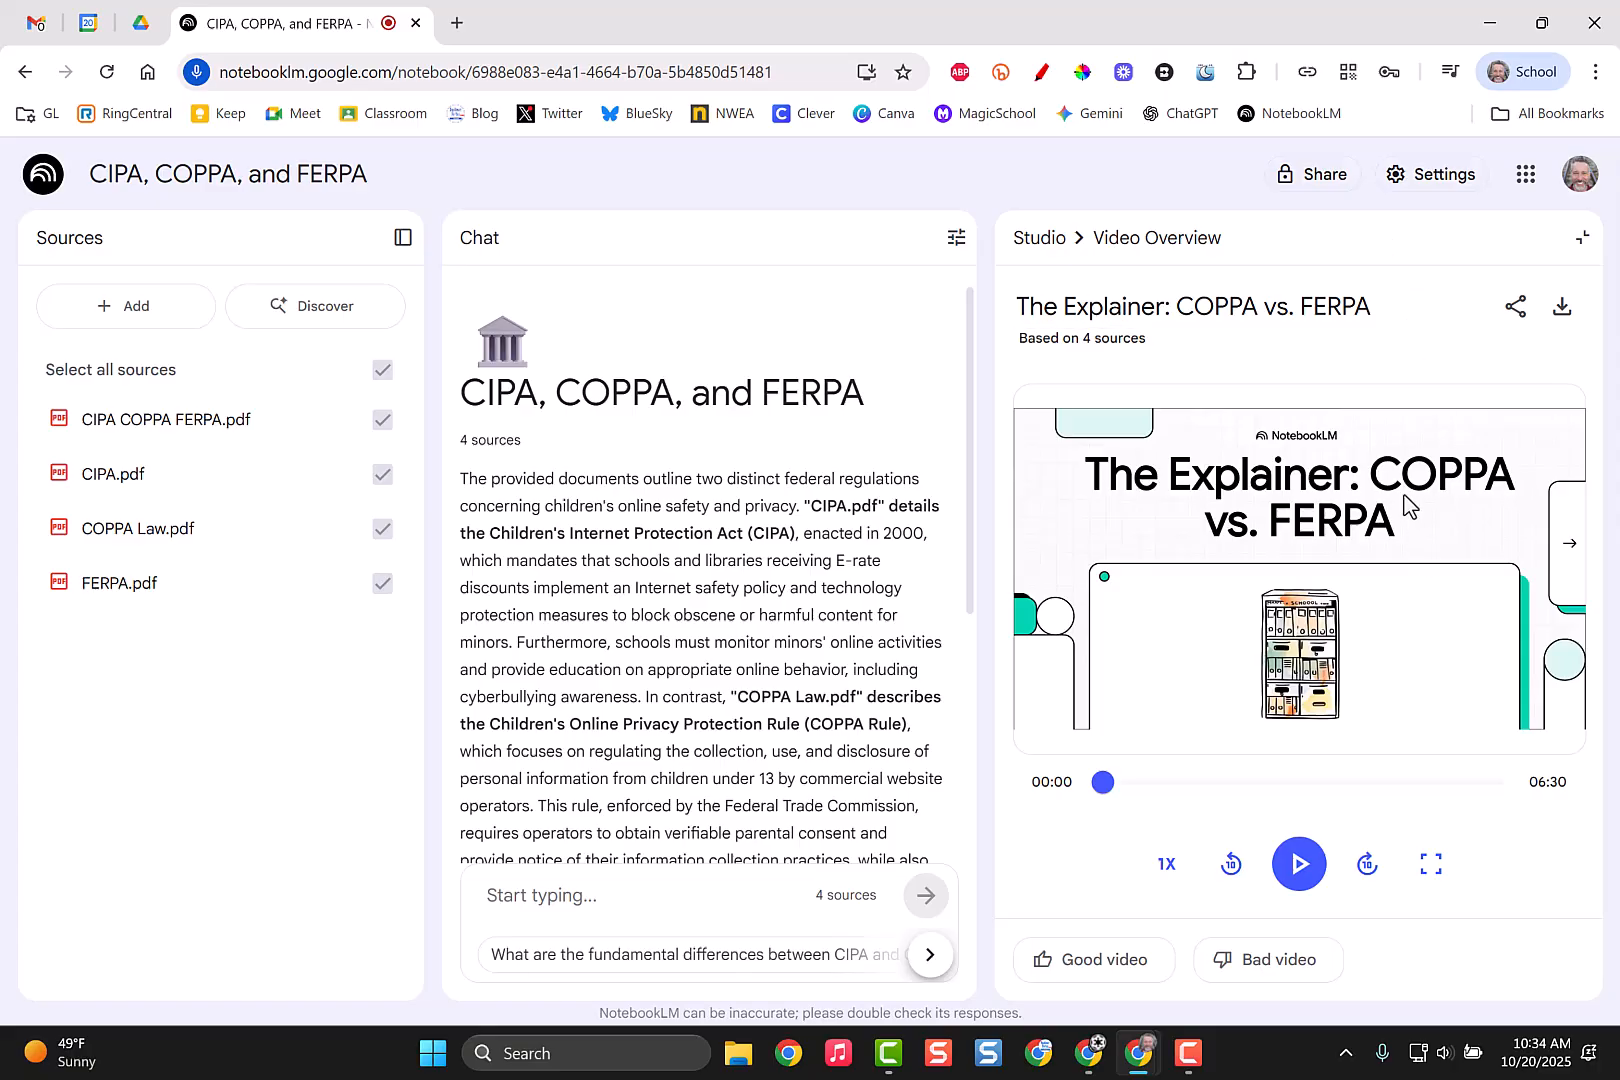
left_click(1302, 862)
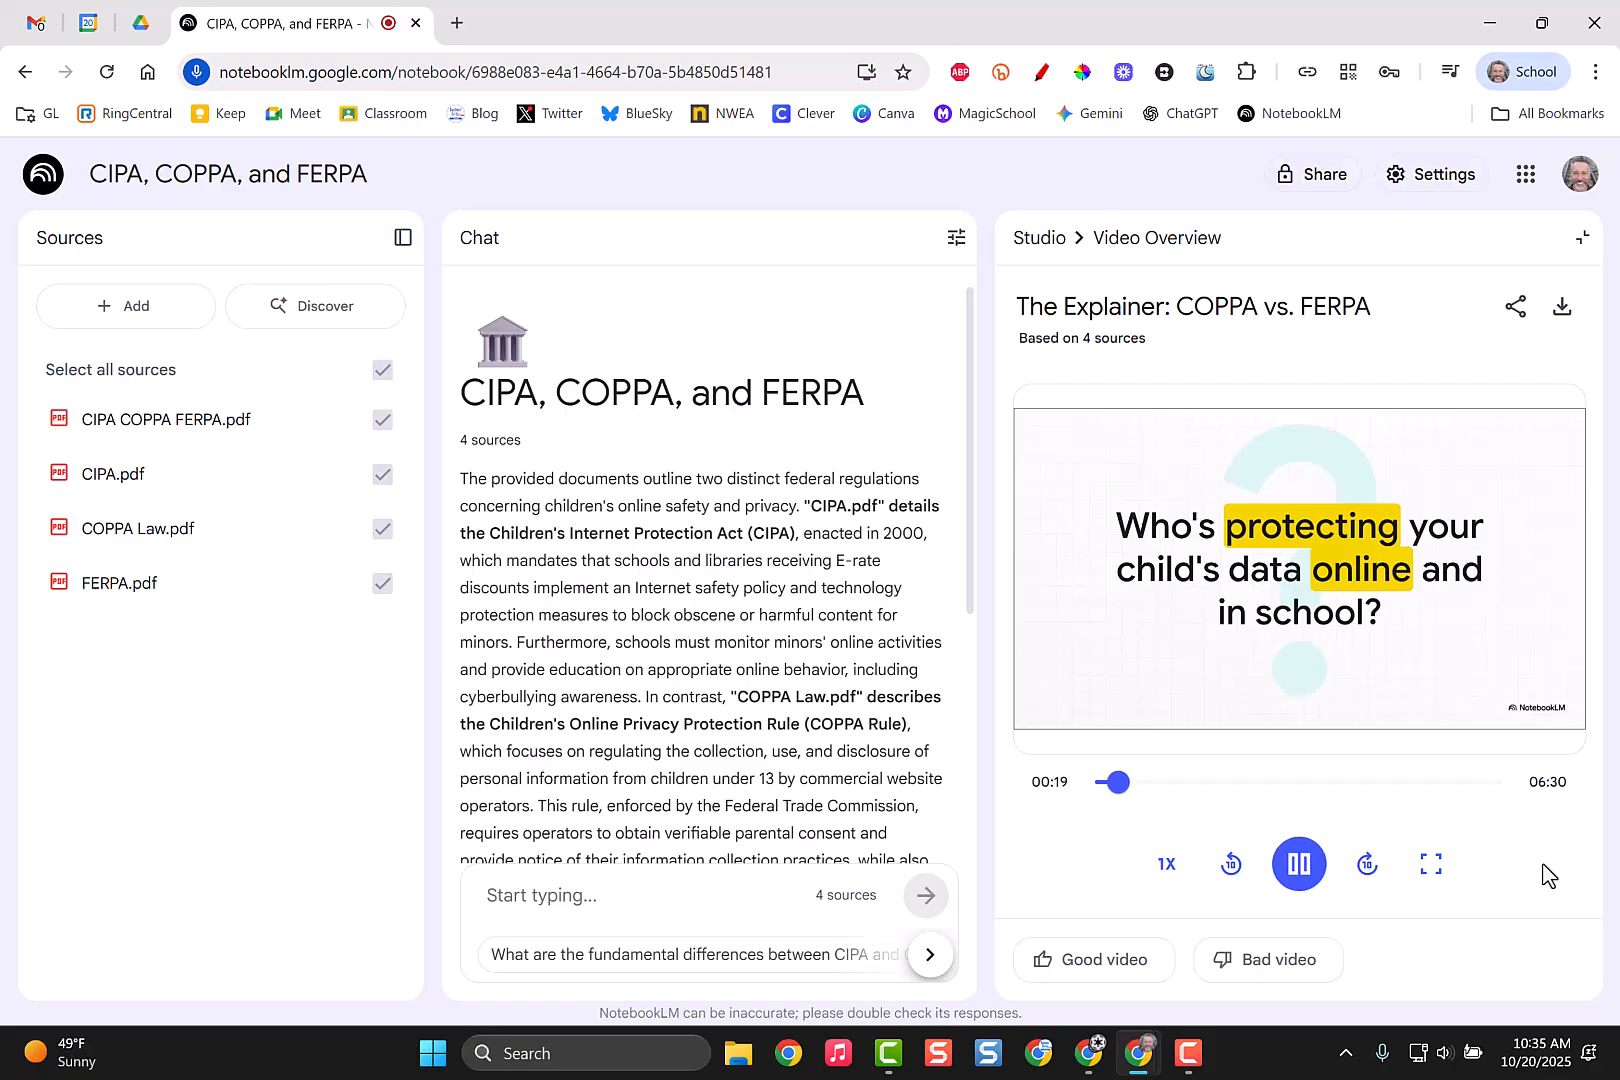
left_click(1295, 852)
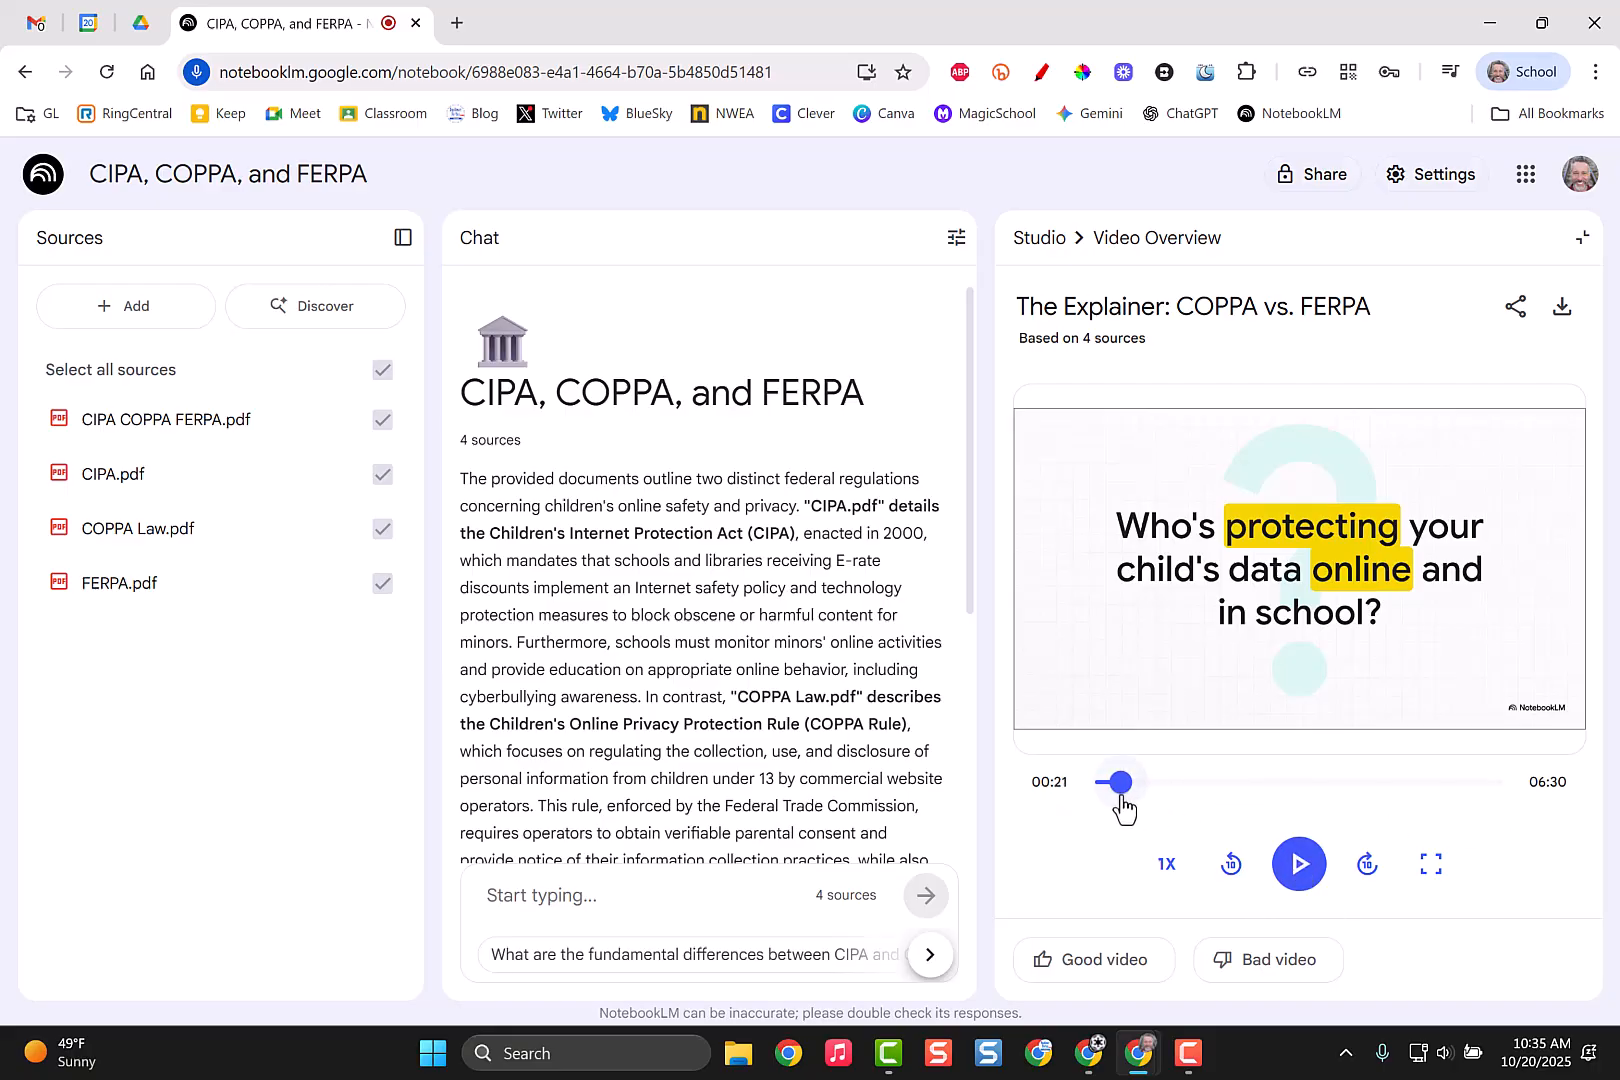
left_click_drag(1120, 783, 1477, 783)
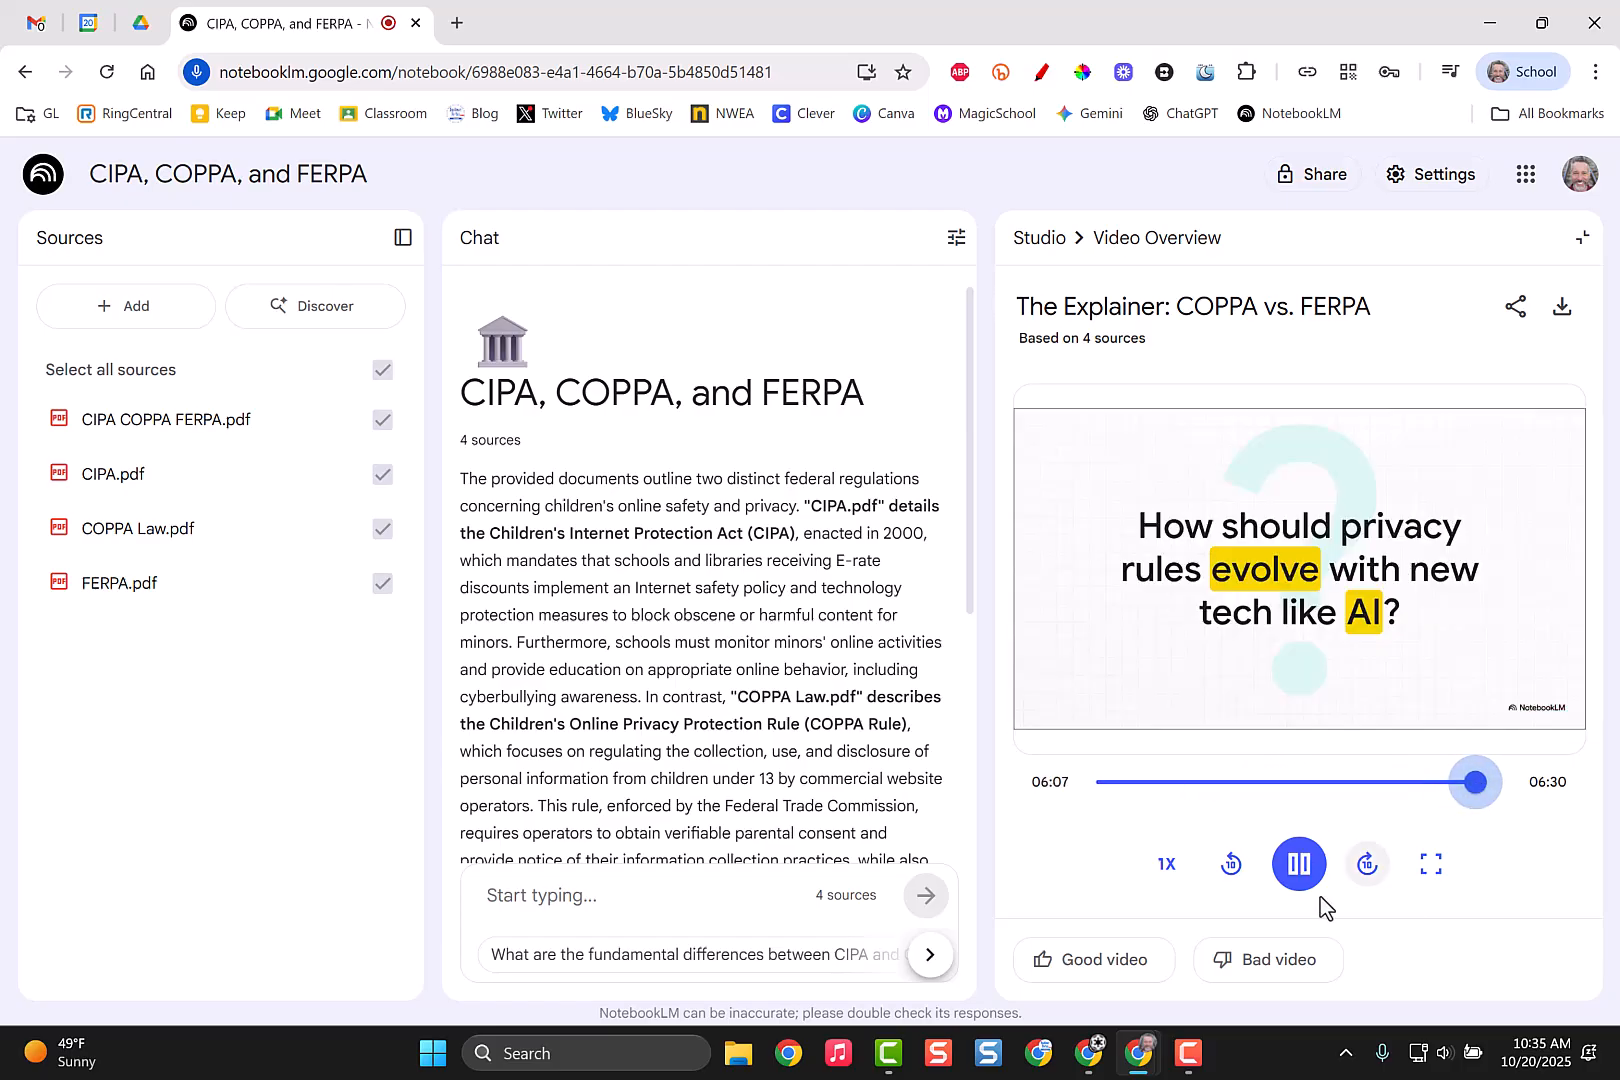
left_click(1303, 870)
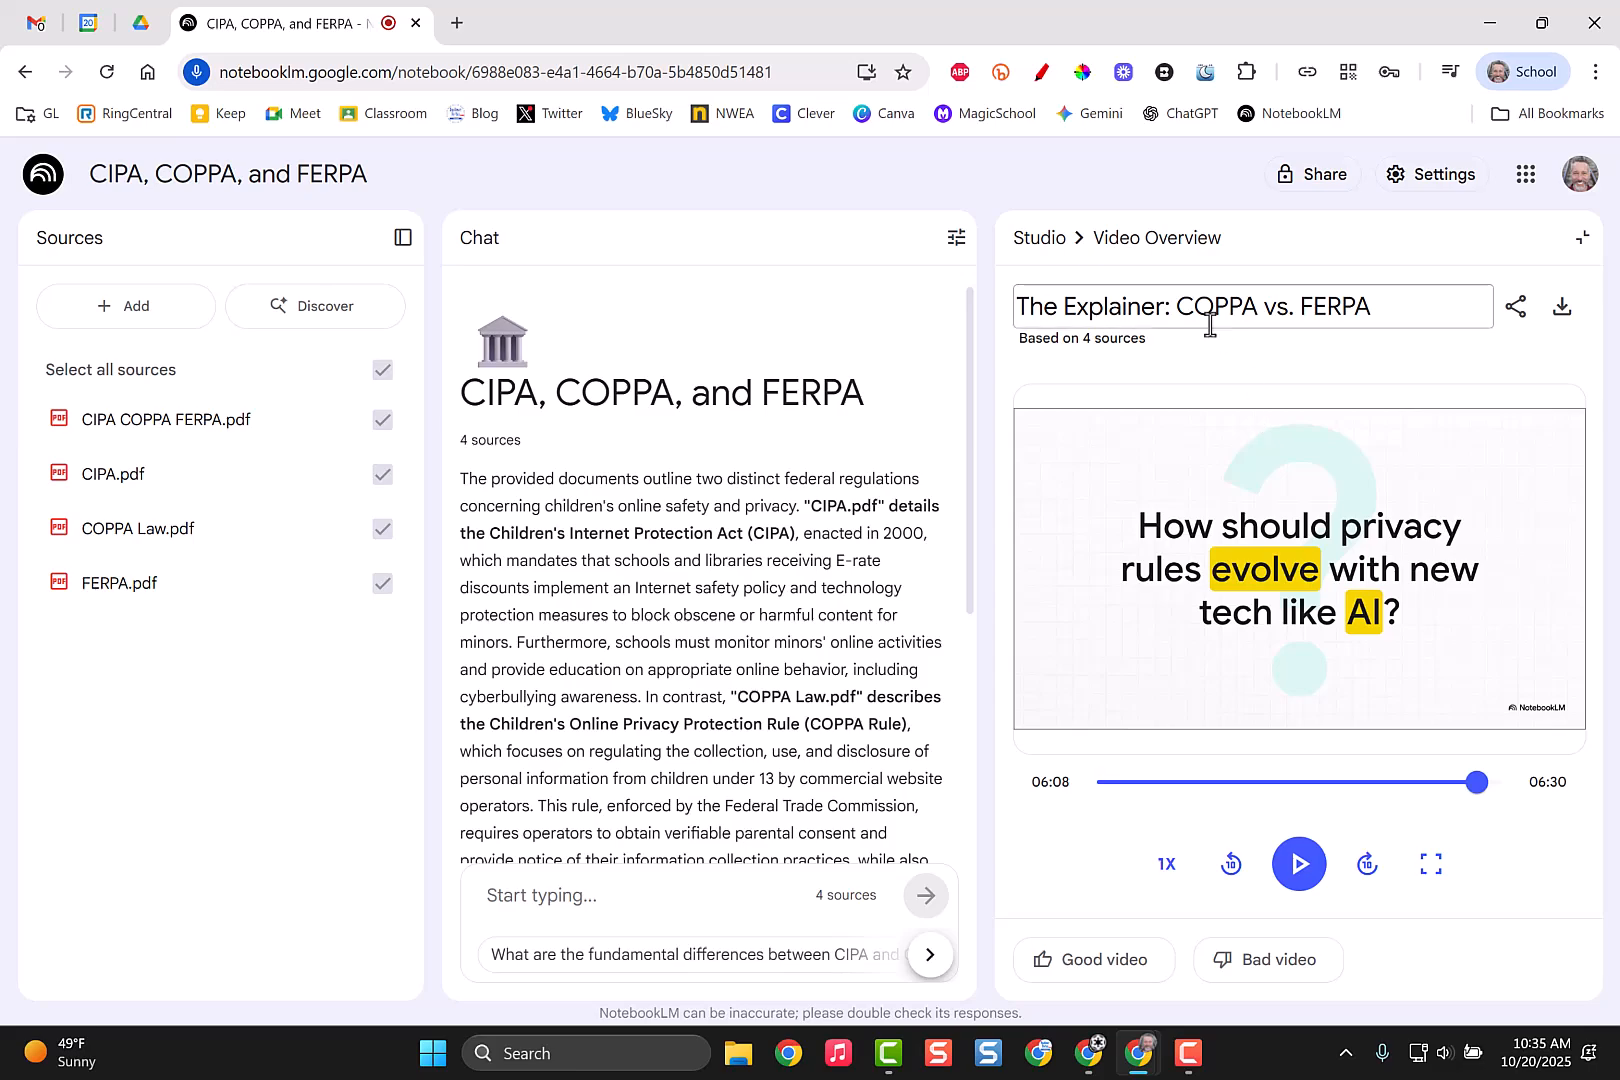
left_click(1048, 242)
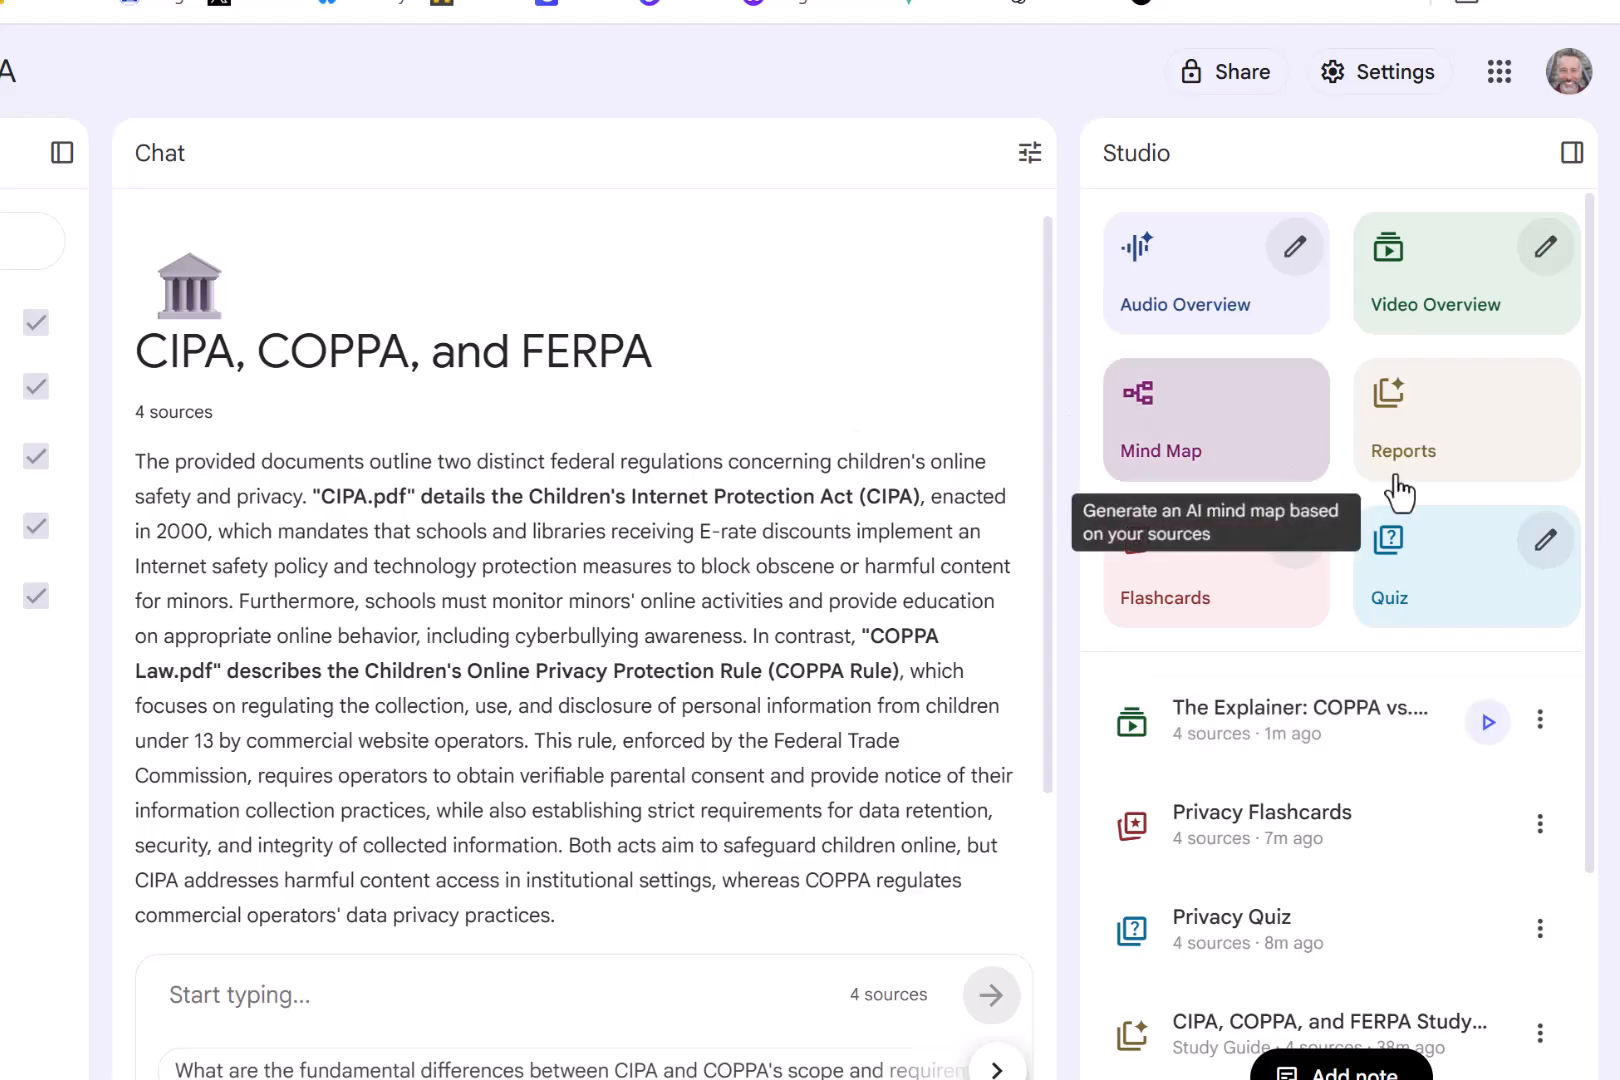
Step: Examine the sharing options for the COPPA vs. FERPA explainer video and the Privacy Flashcards, closing each without sharing
left_click(1545, 720)
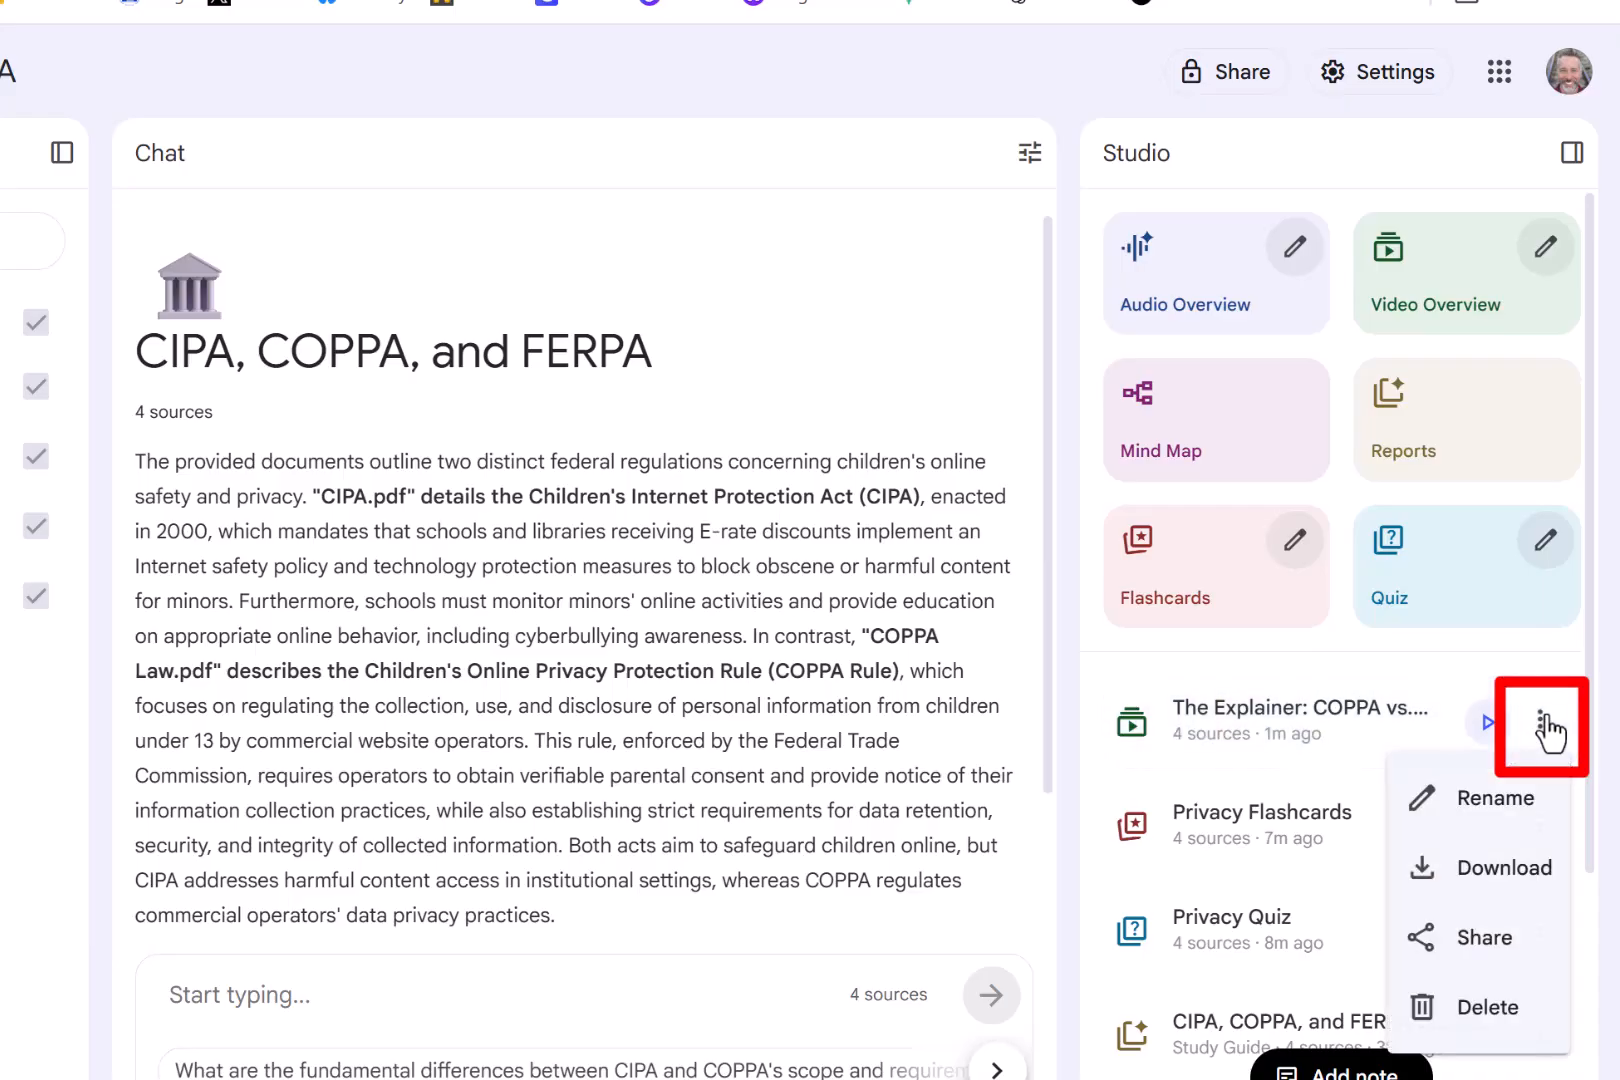
left_click(1484, 940)
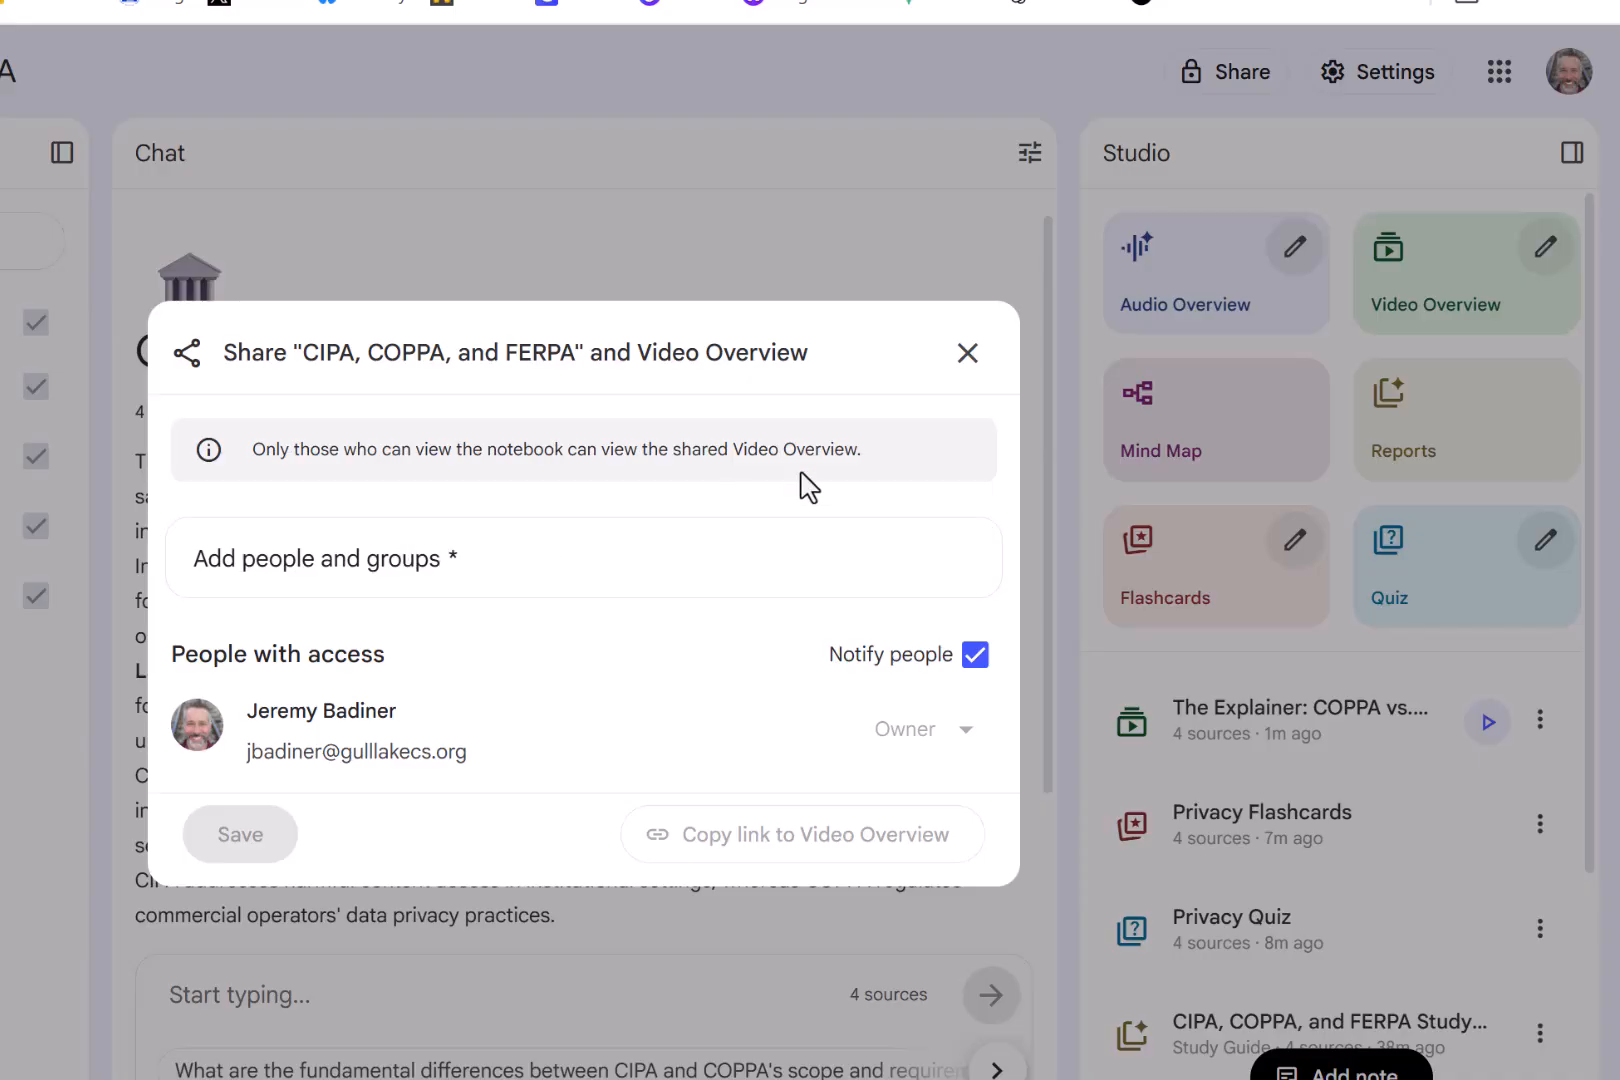
left_click(967, 355)
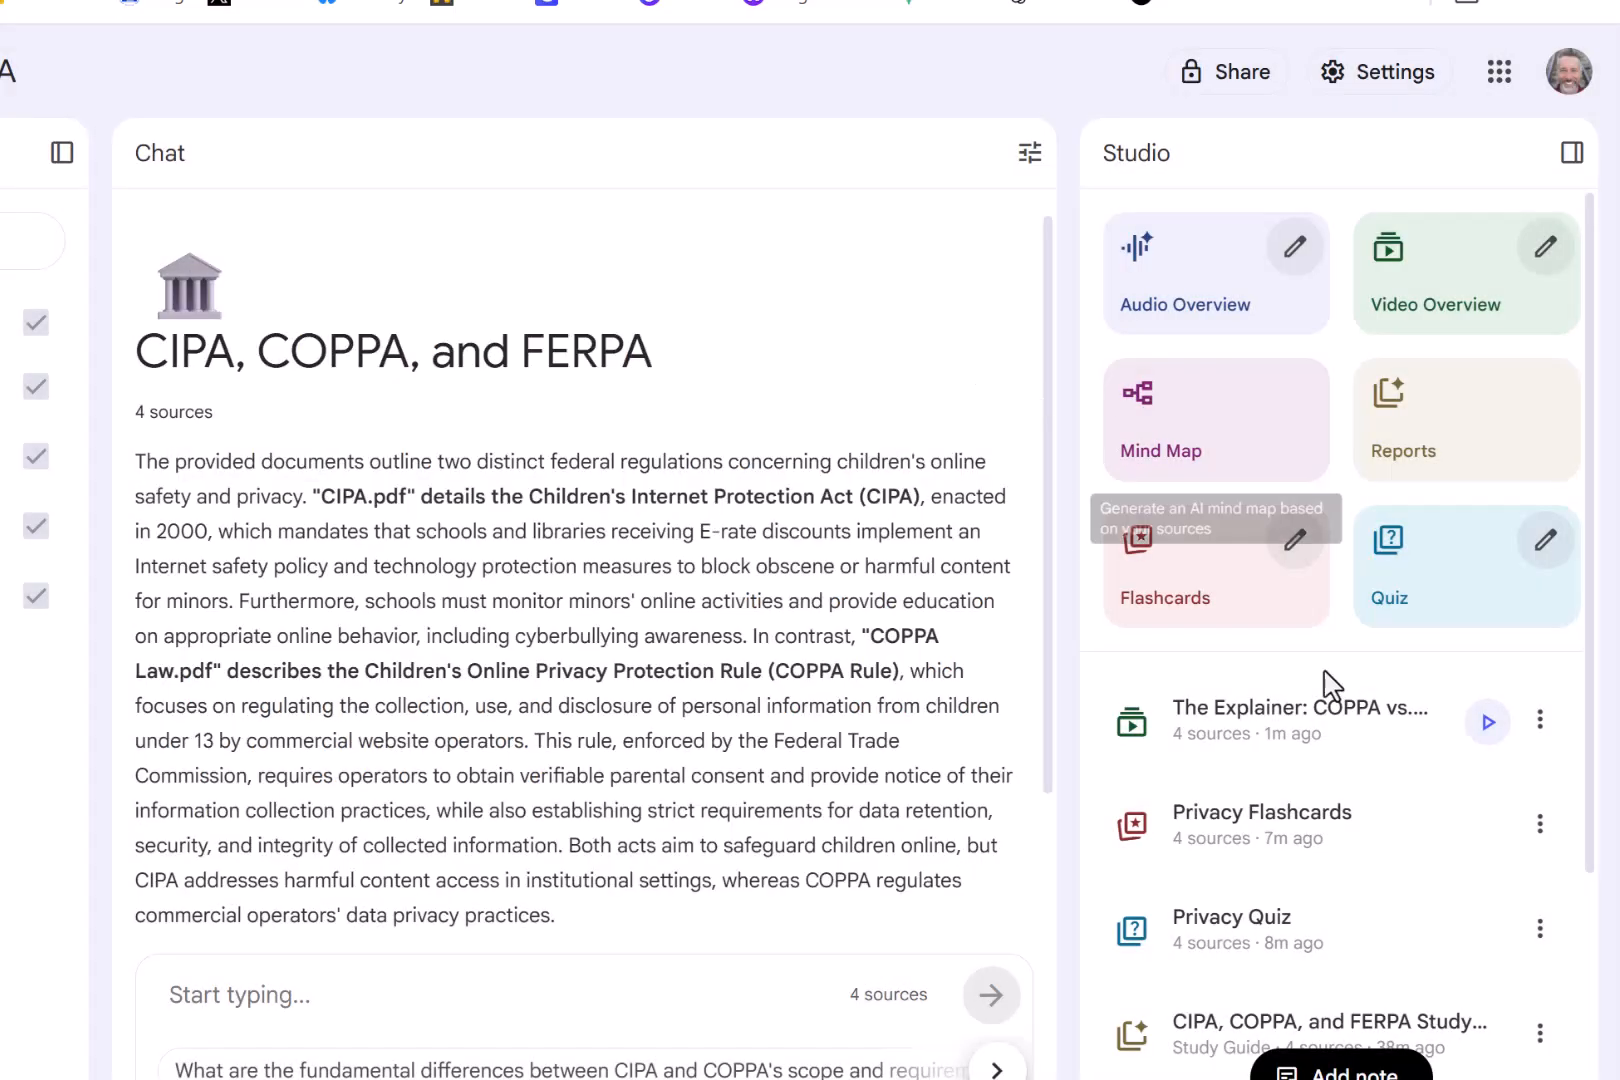
left_click(1545, 836)
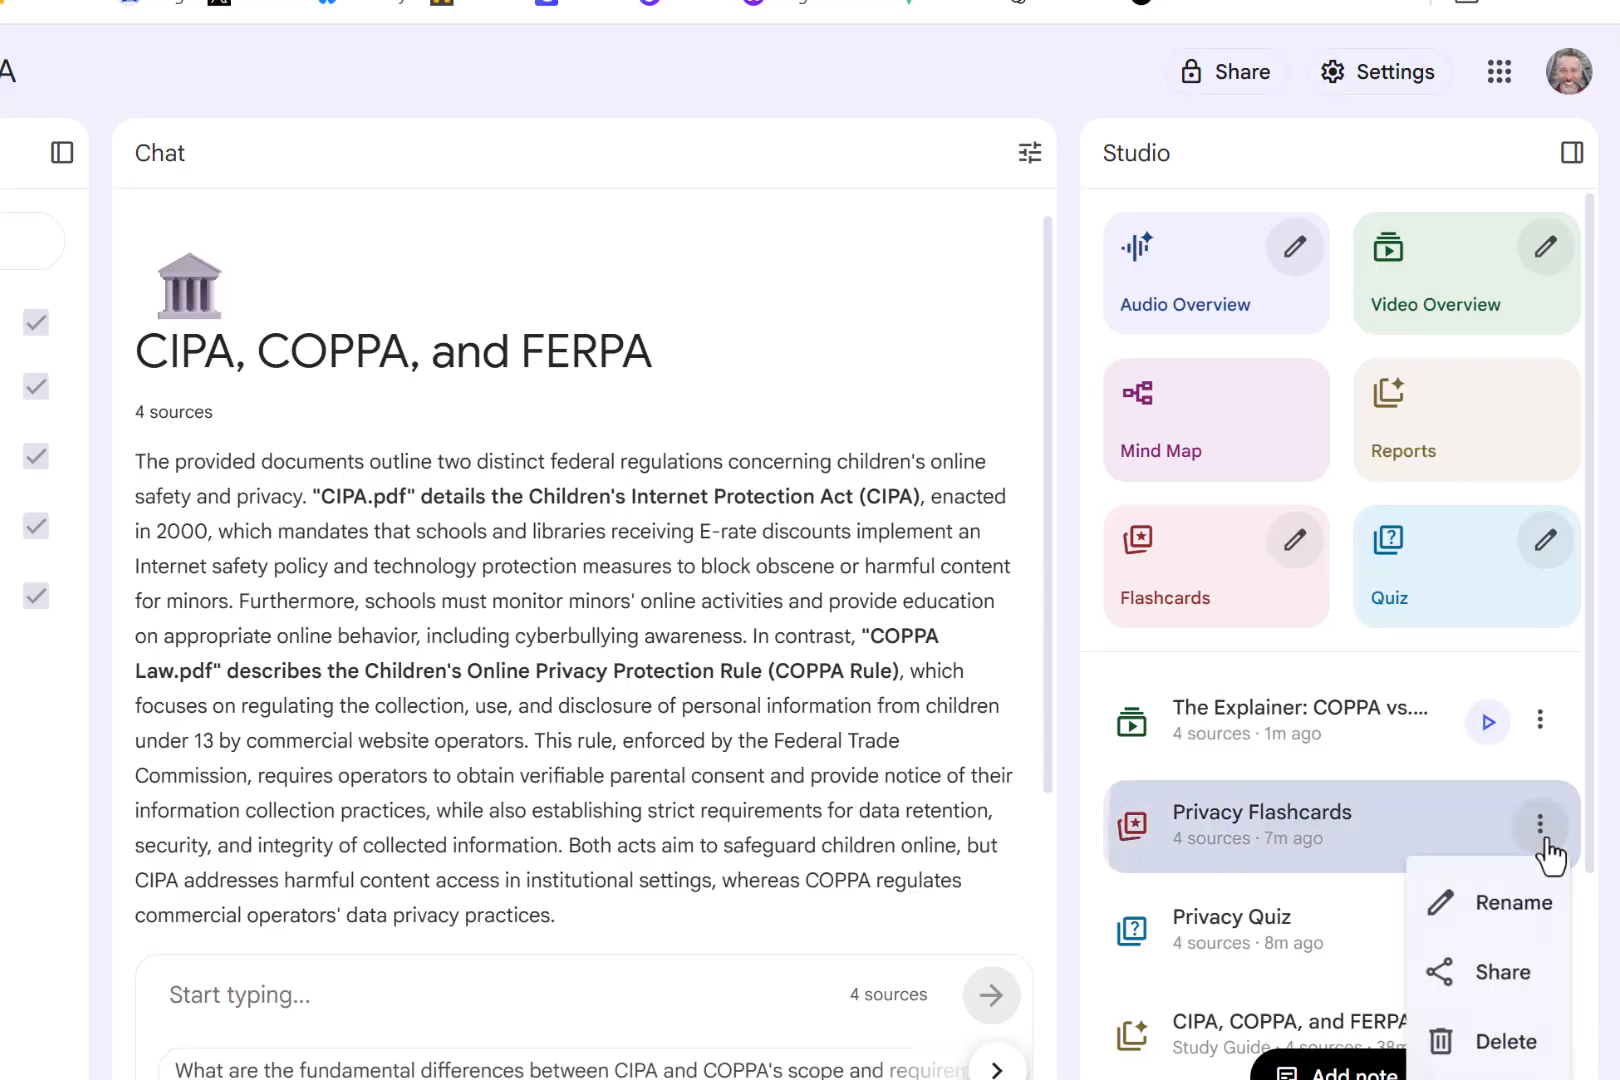
left_click(1515, 982)
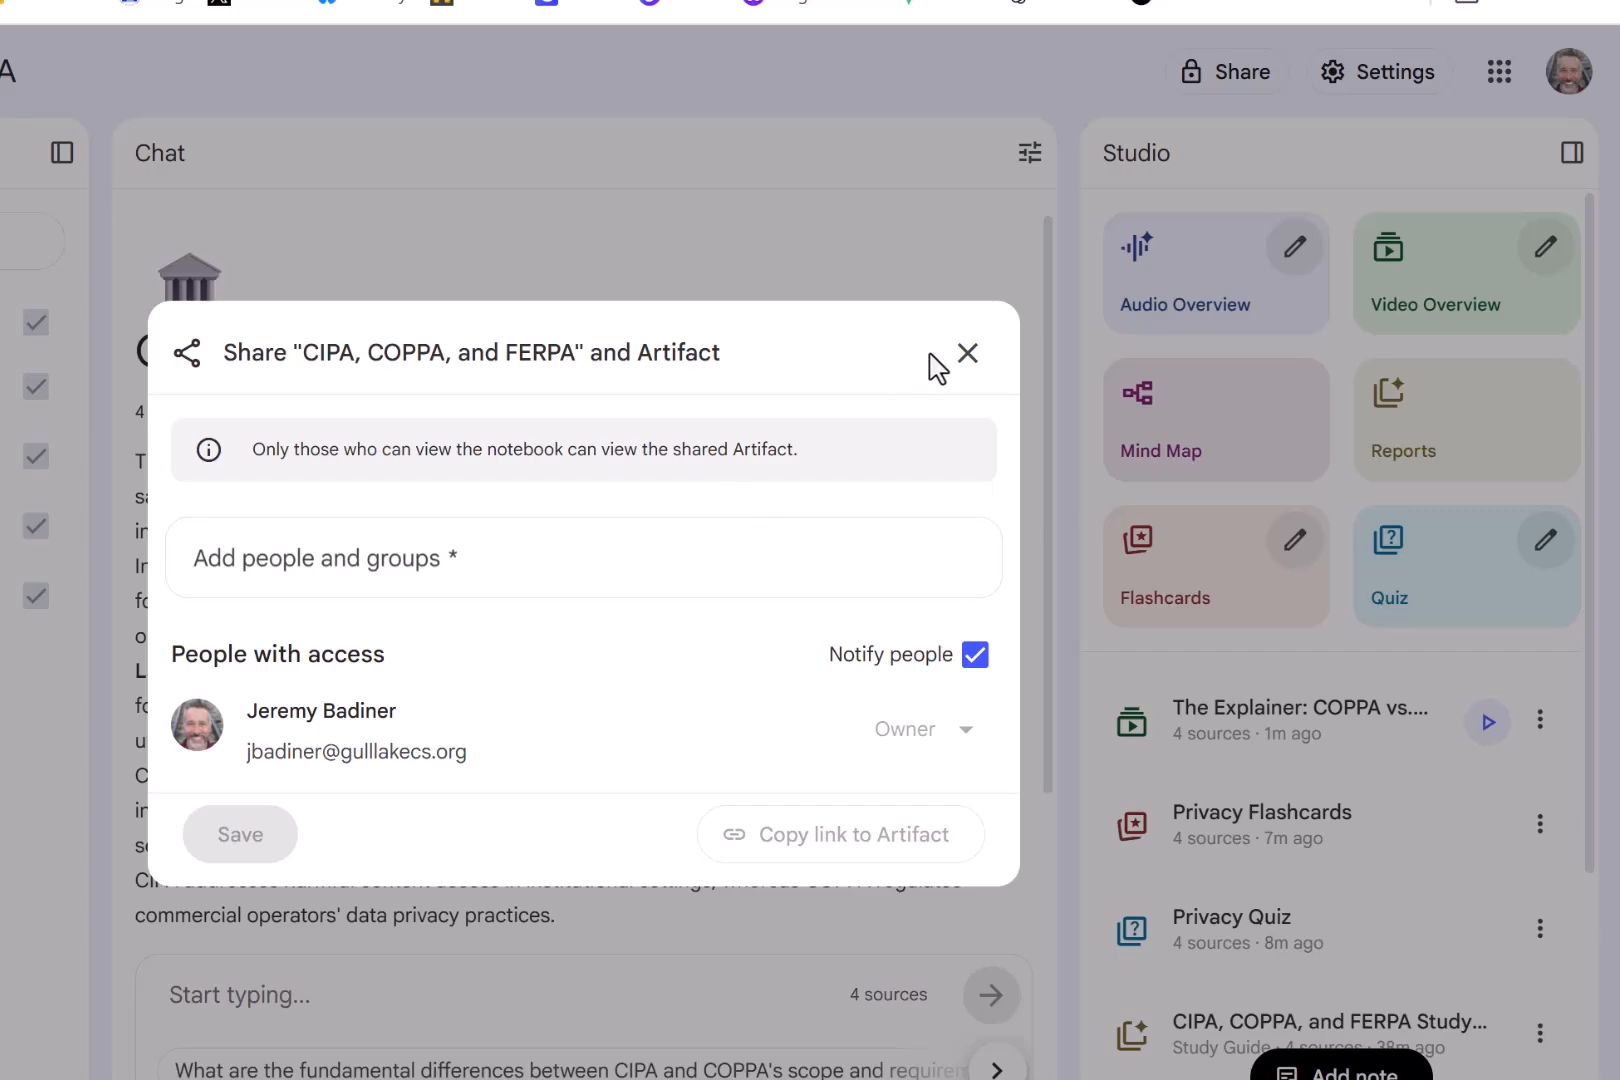
left_click(967, 353)
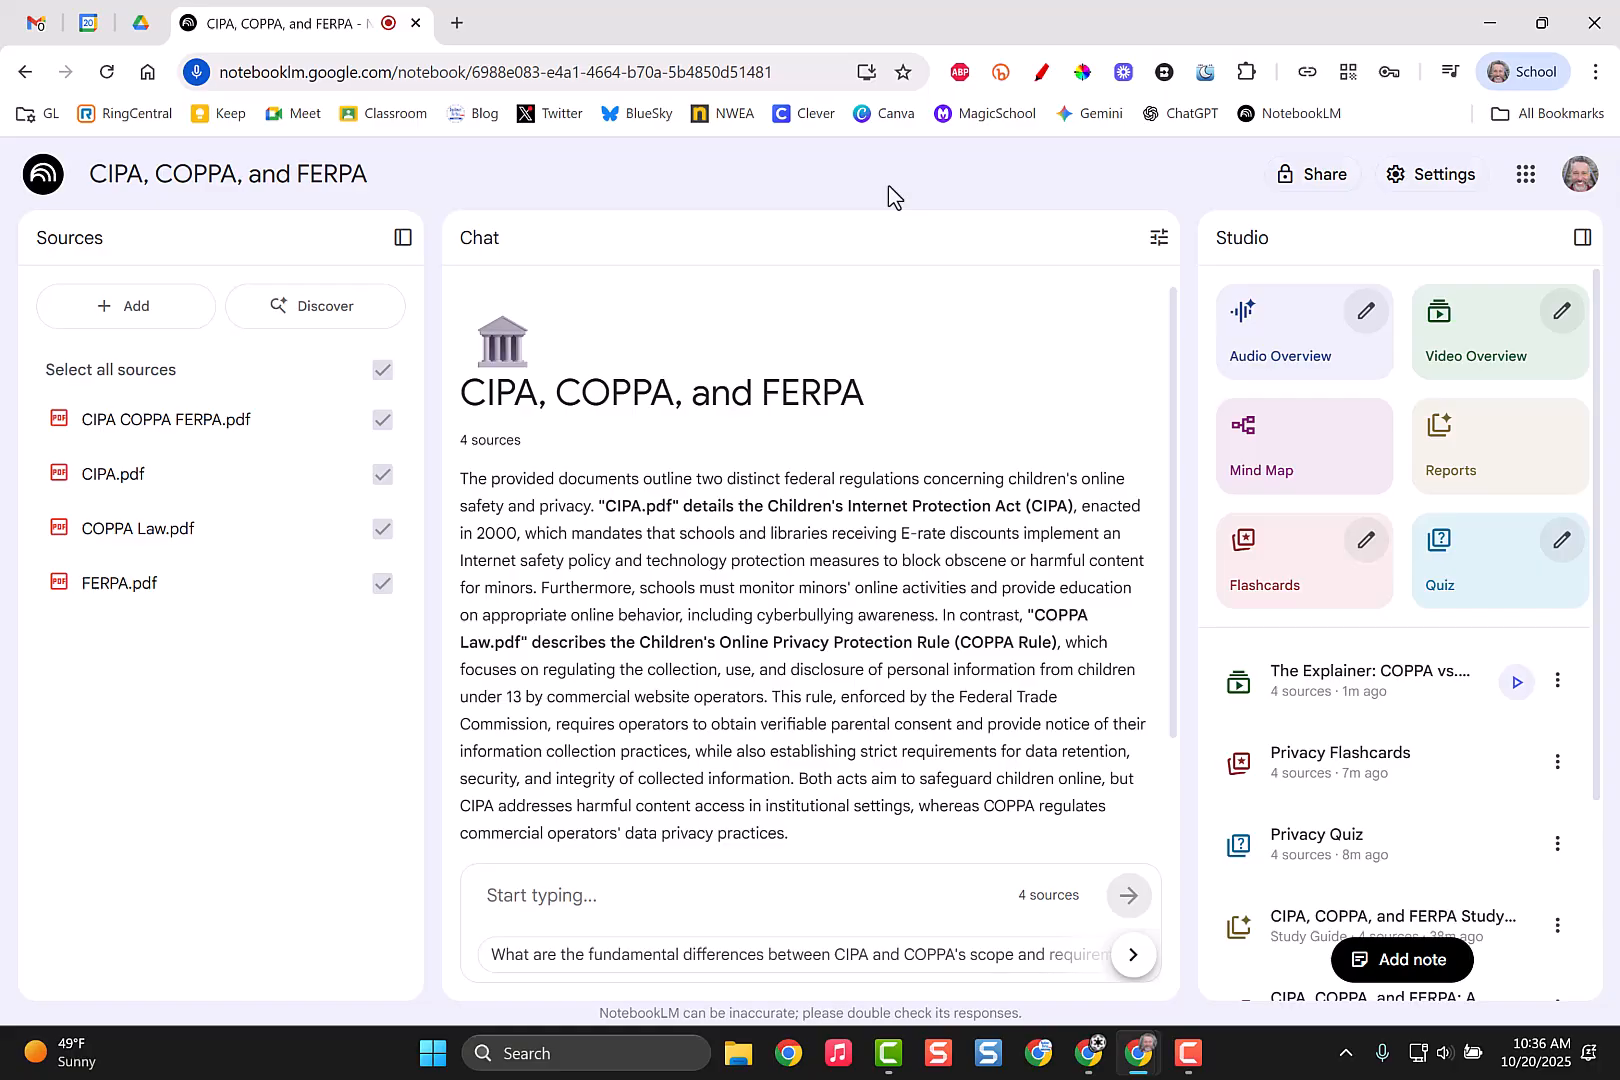
Step: Look over the available and suggested report formats, and close the selection without creating a report
left_click(1510, 464)
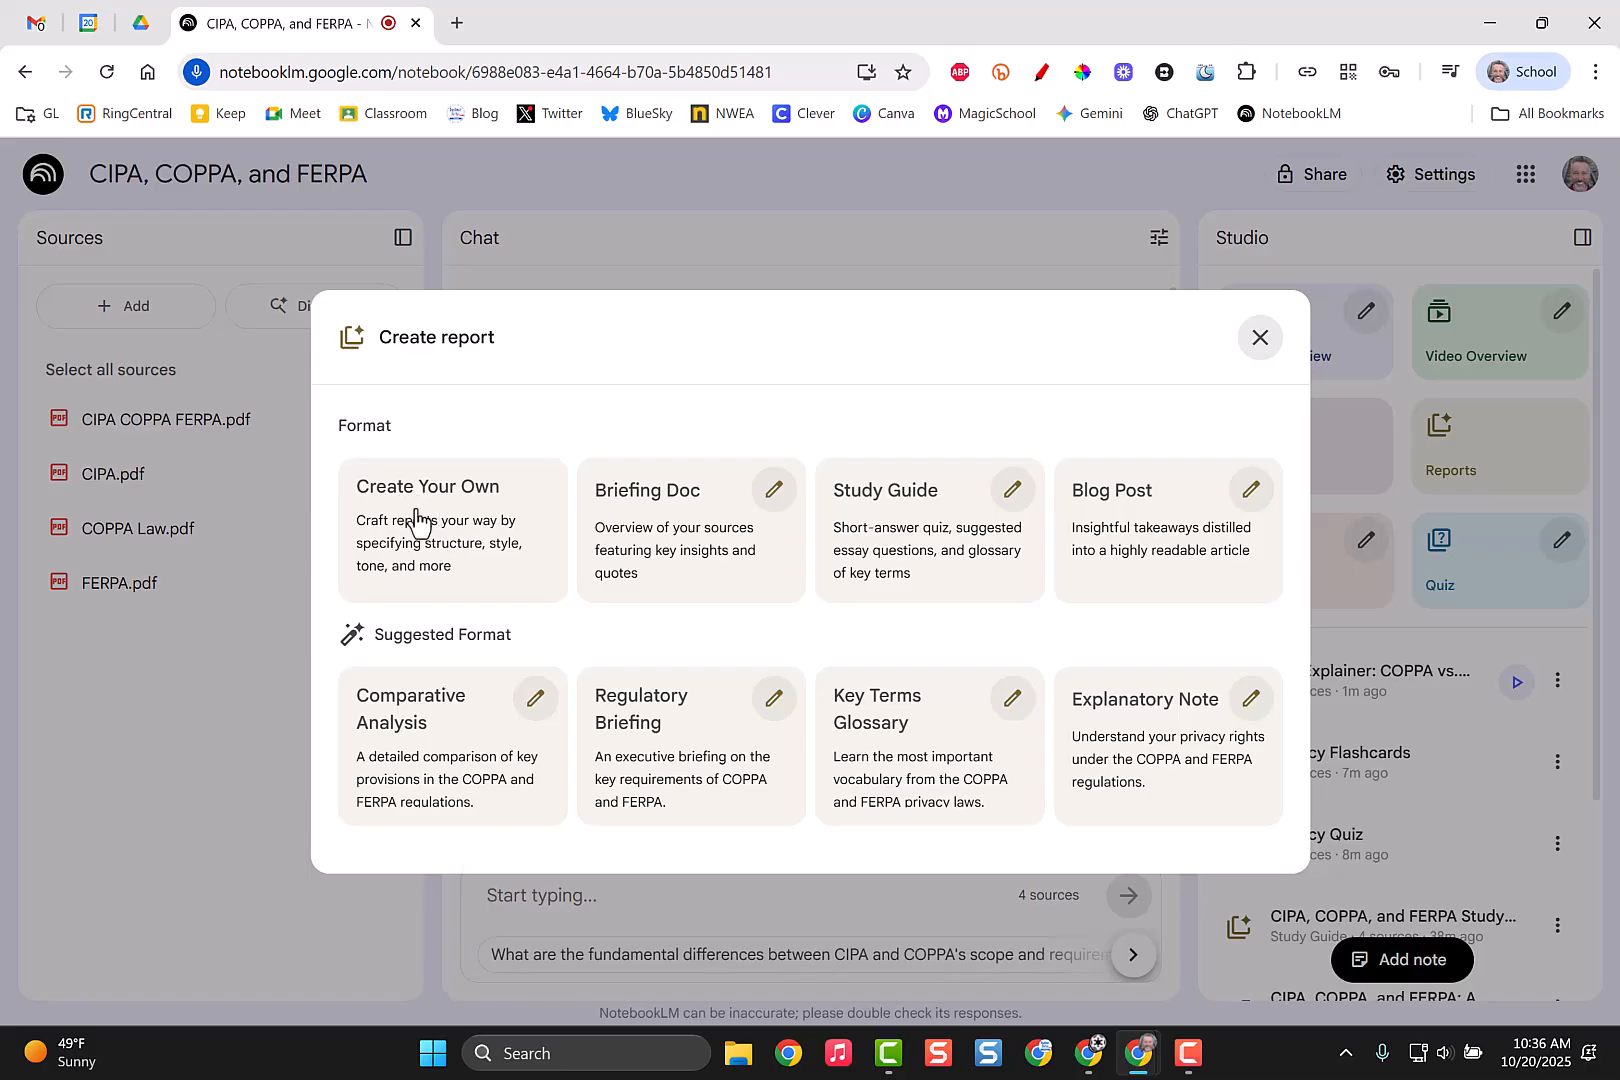
left_click(1260, 337)
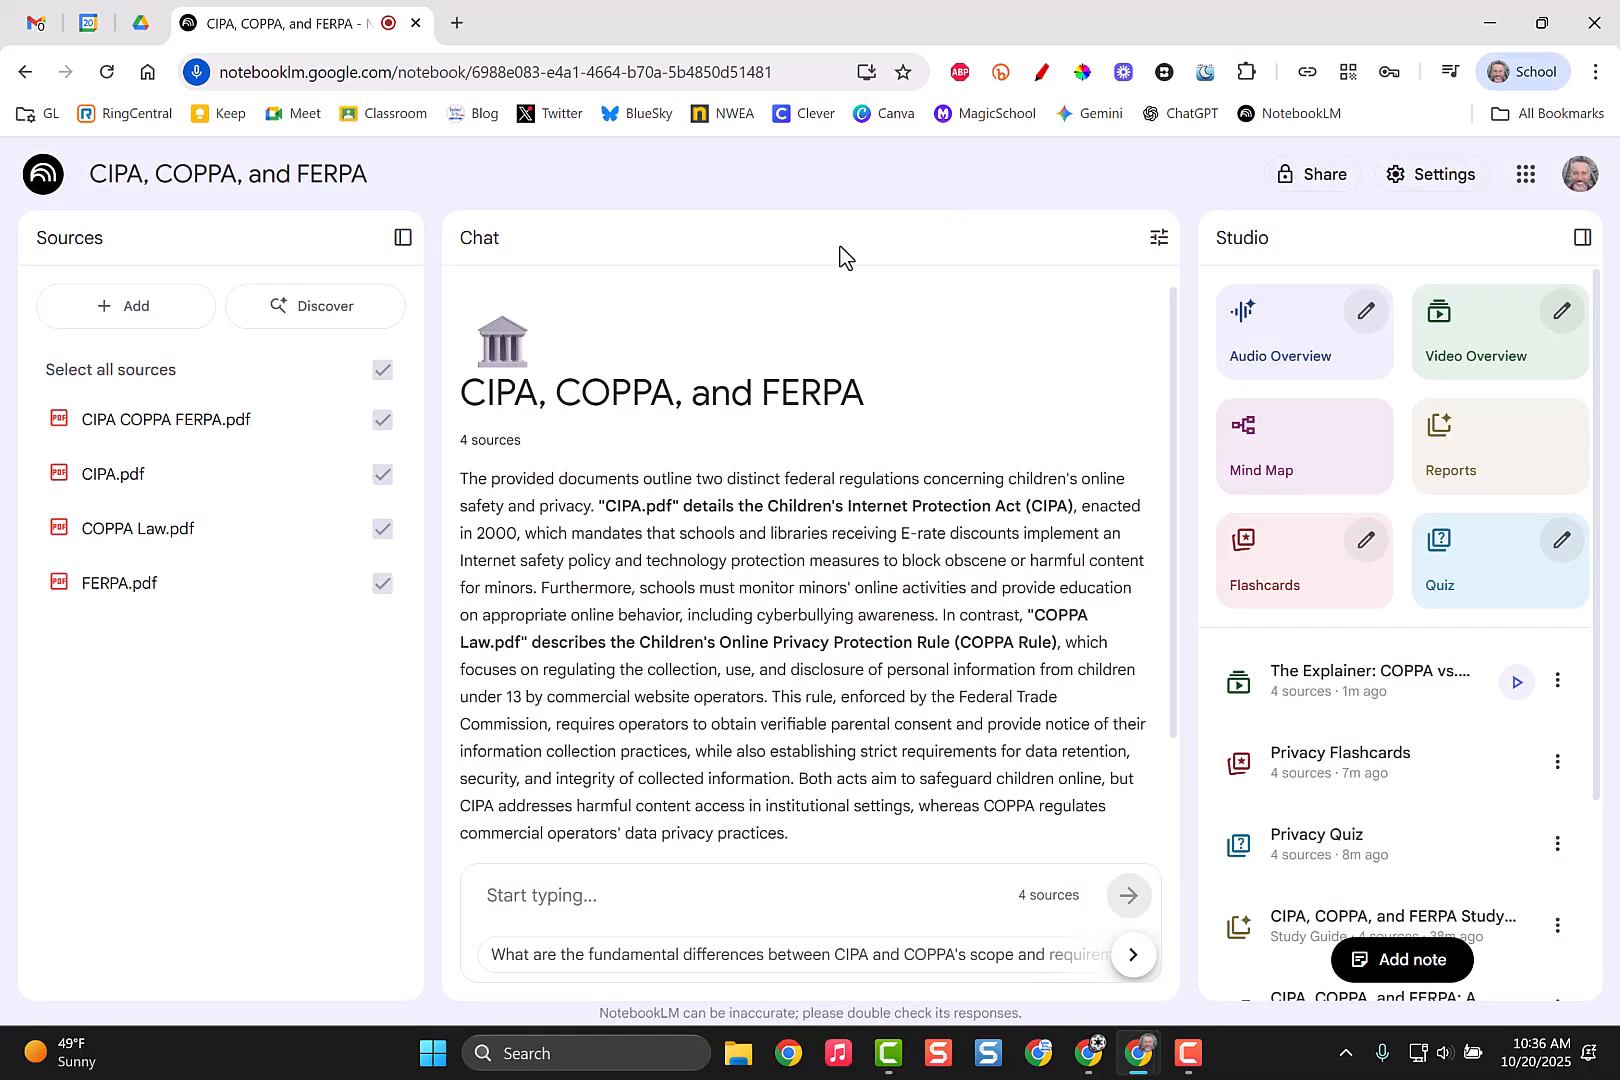